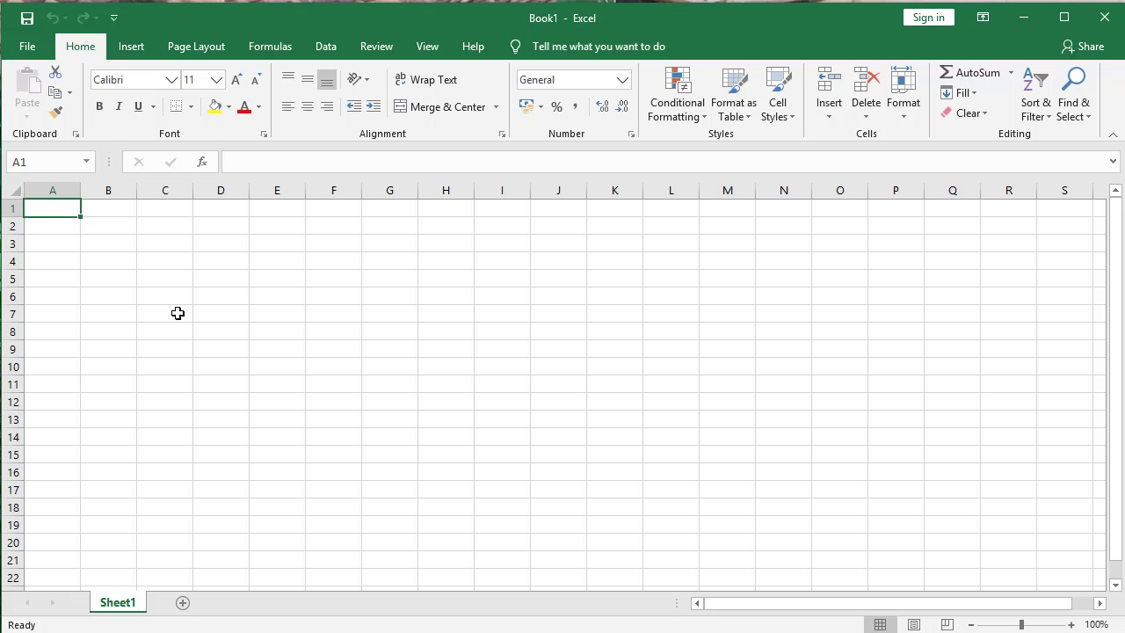
Step: Enter 1 in cell A1 and fill it down column A as a repeated value through row 14
text(1)
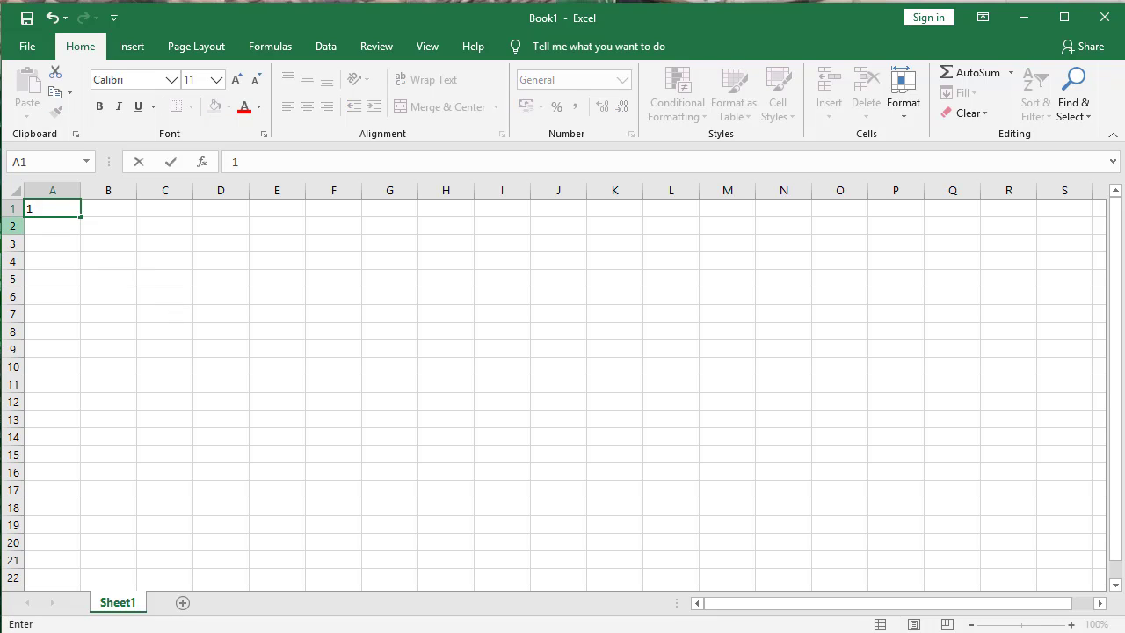
click(55, 211)
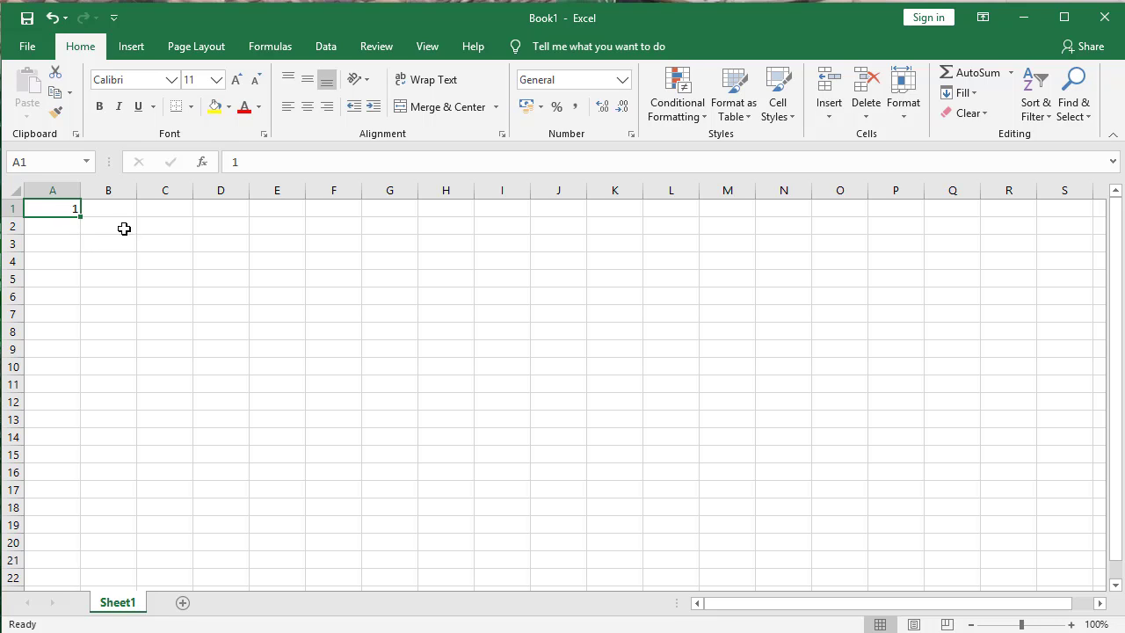
click(111, 211)
click(65, 206)
drag(78, 217, 81, 441)
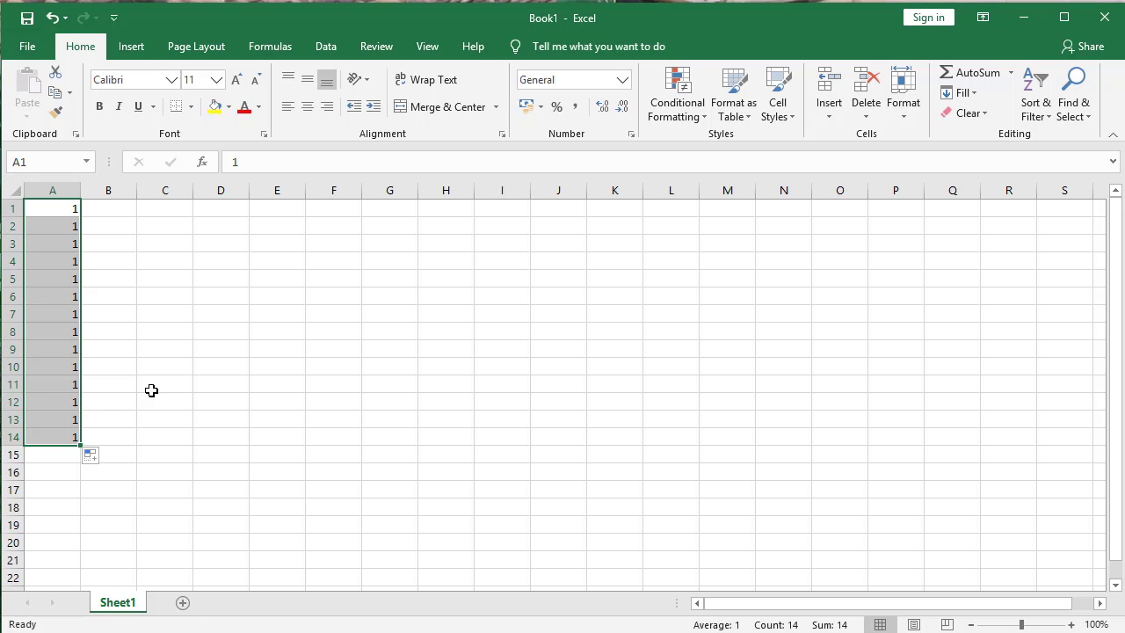
click(51, 207)
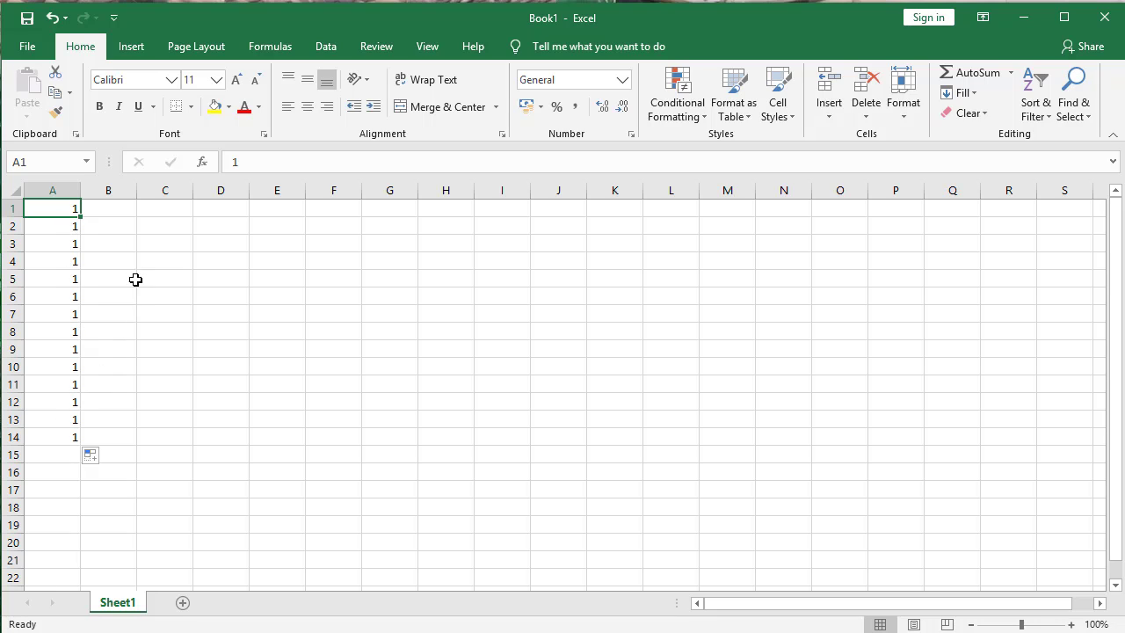
Step: Enter 1 in B1 and 2 in B2, and extend the two cells as a series down to B14
click(105, 210)
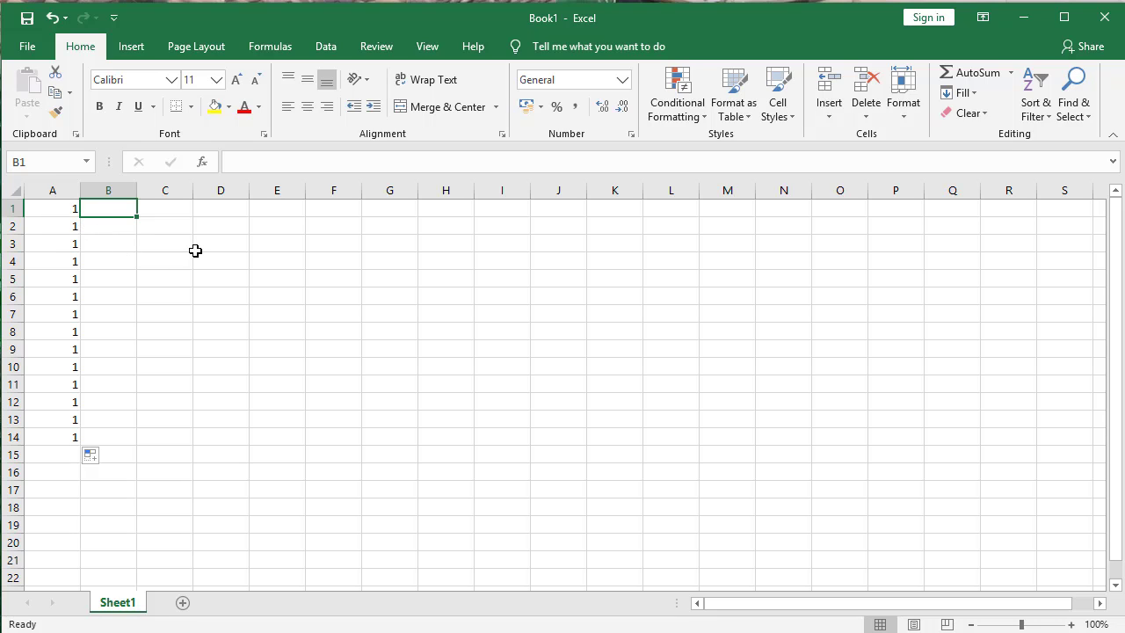
text(1)
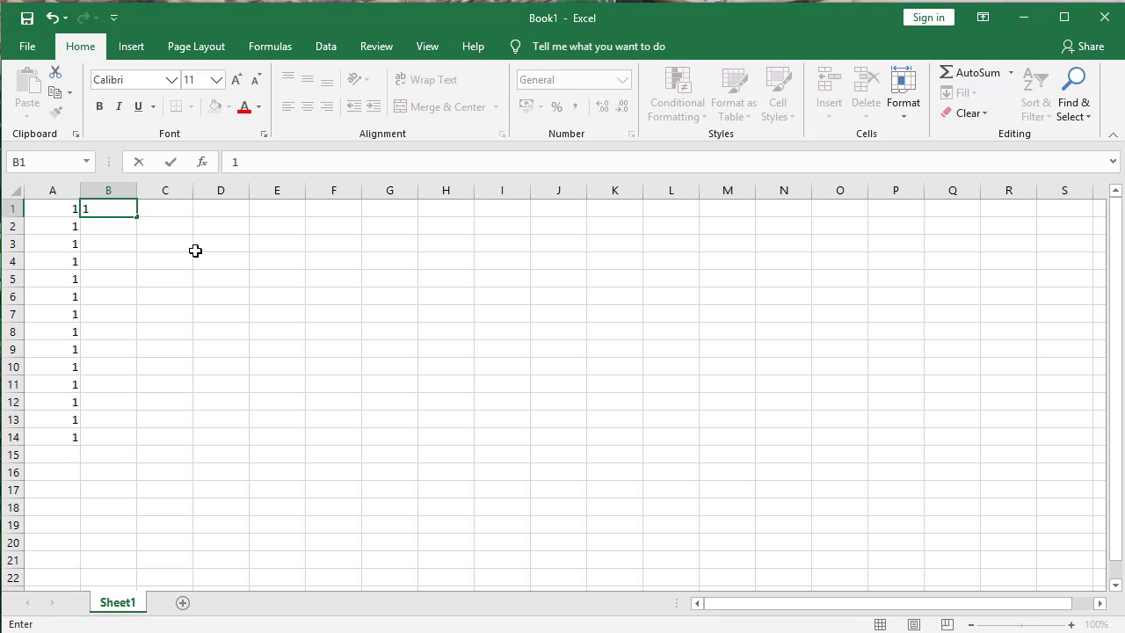
key(Return)
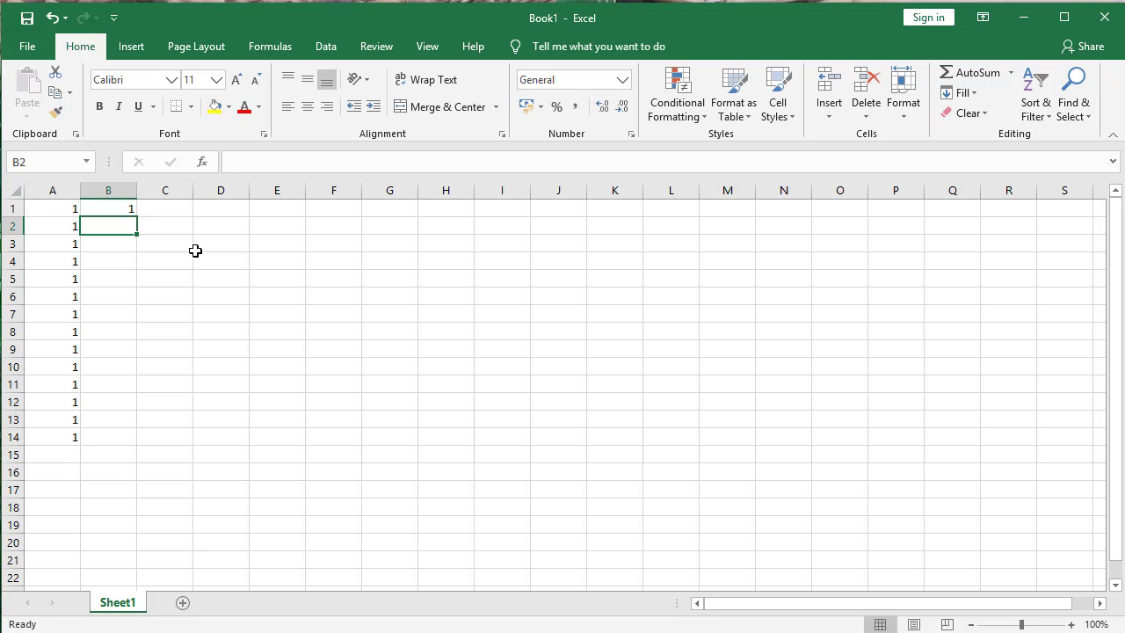
text(2)
key(Return)
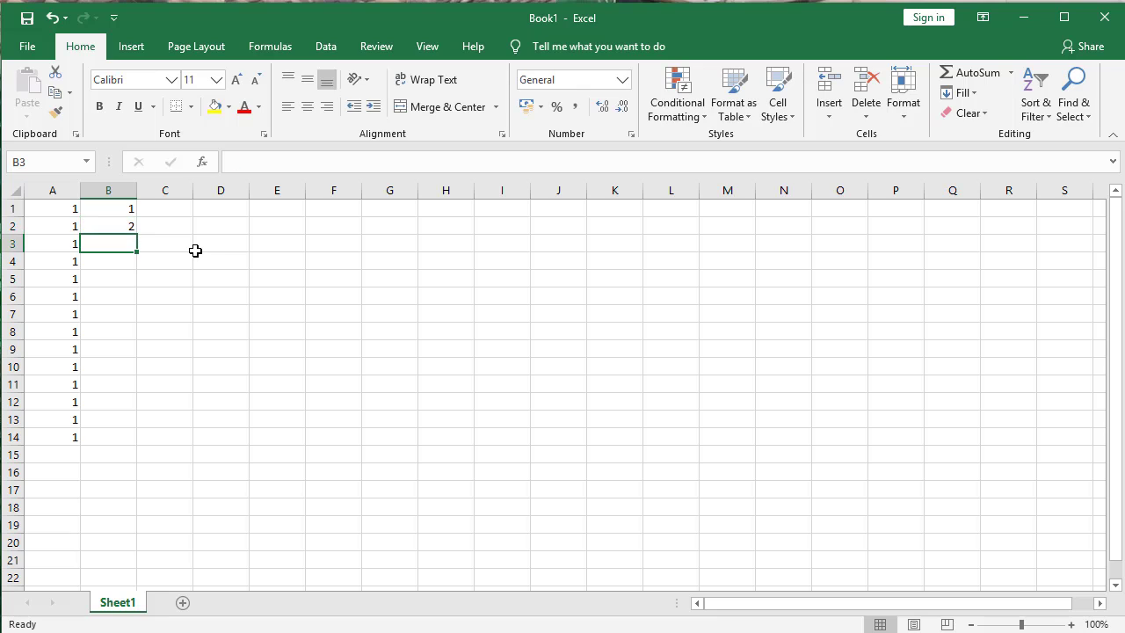
click(115, 207)
drag(115, 207, 118, 223)
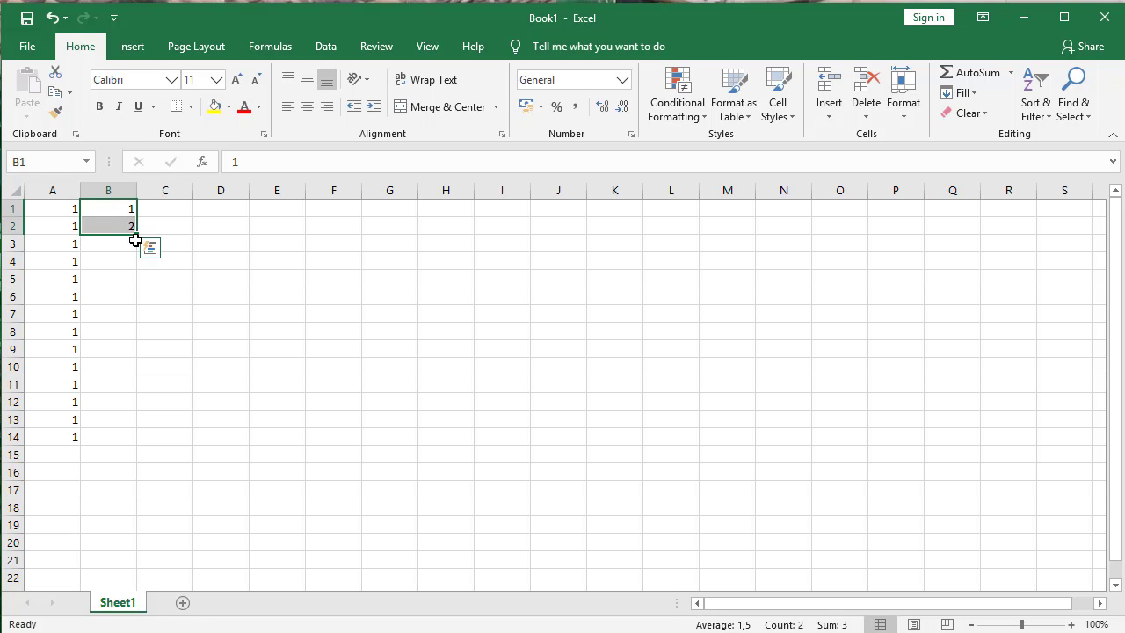
drag(138, 235, 134, 441)
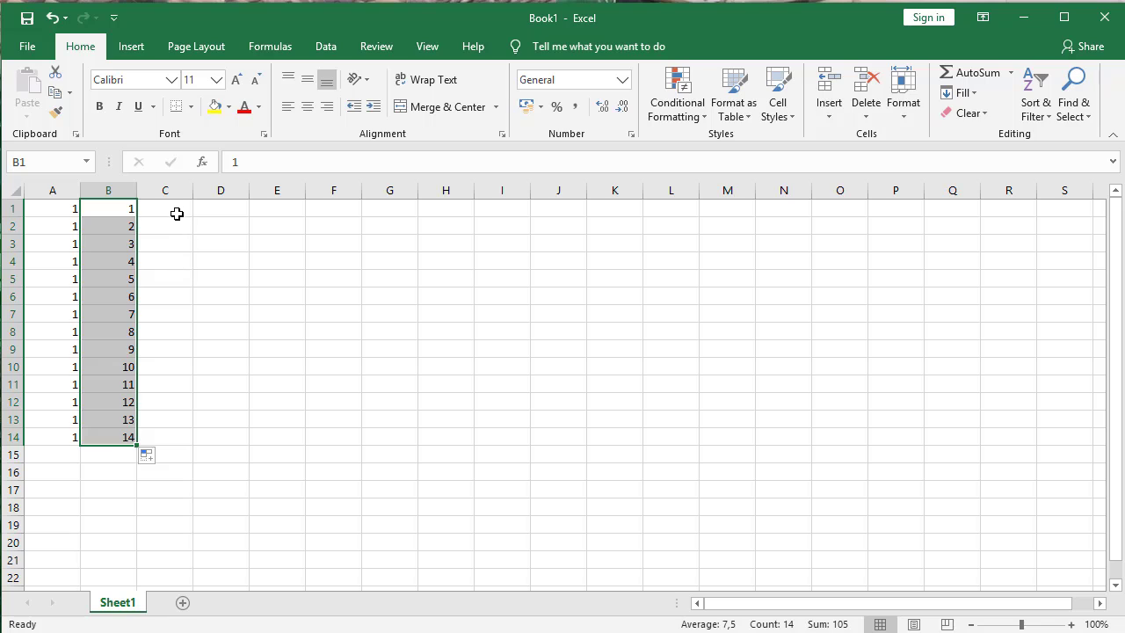
Step: Enter 1 in C1 and 3 in C2, and extend this odd-number series down to C14
click(176, 209)
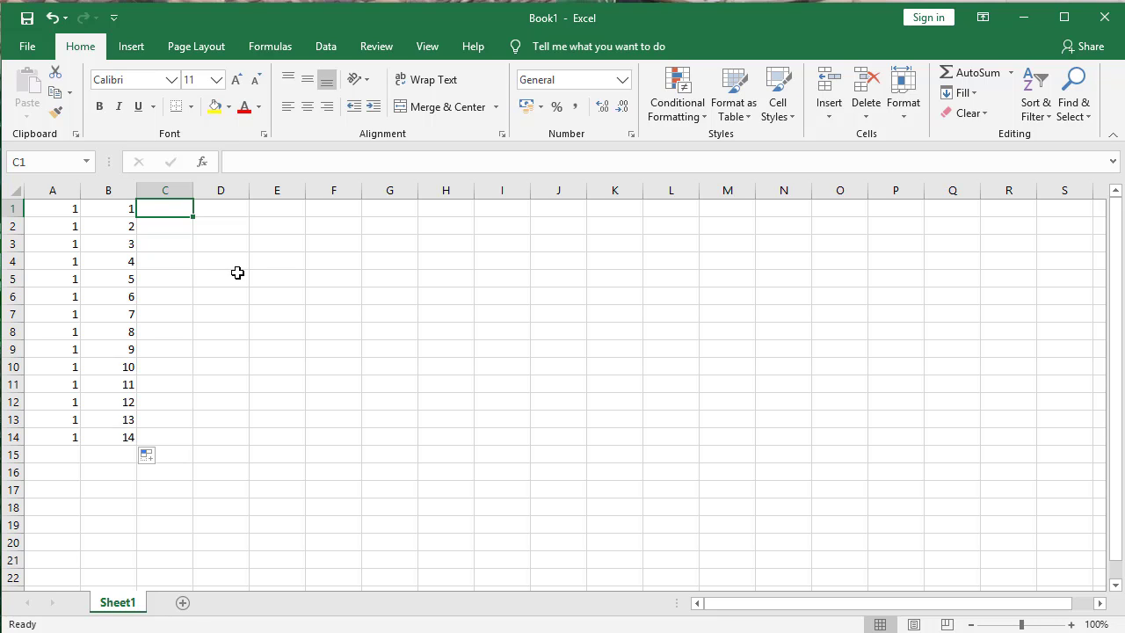
text(1)
key(Return)
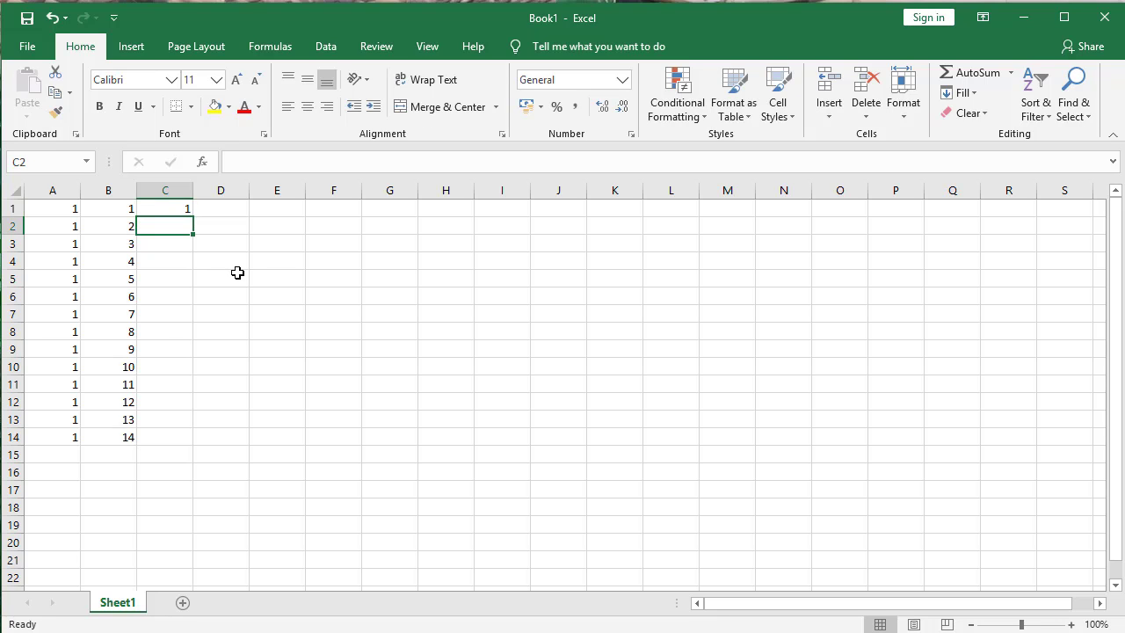
text(3)
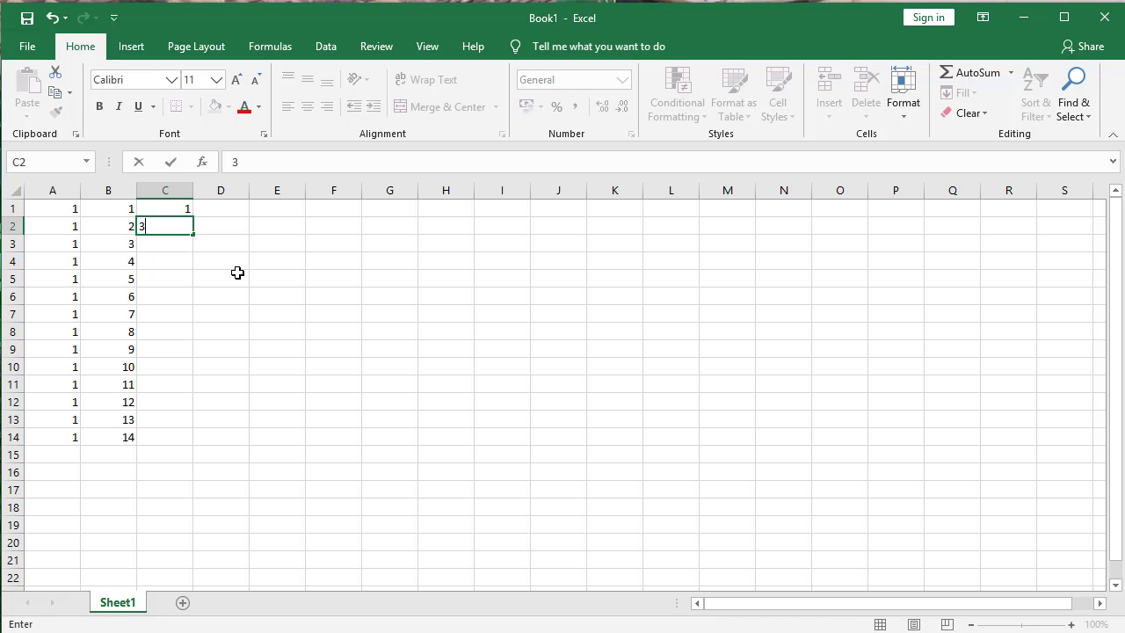
click(181, 271)
drag(181, 208, 188, 447)
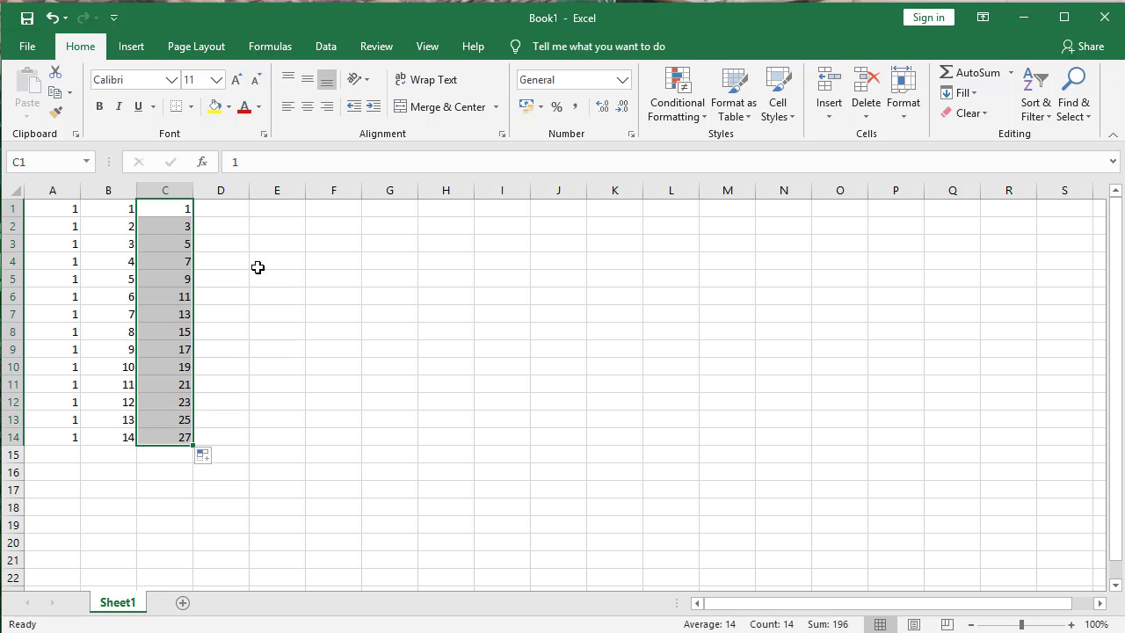
Step: Enter 10 in D1 and 20 in D2, and extend this series of tens down to D14
click(232, 216)
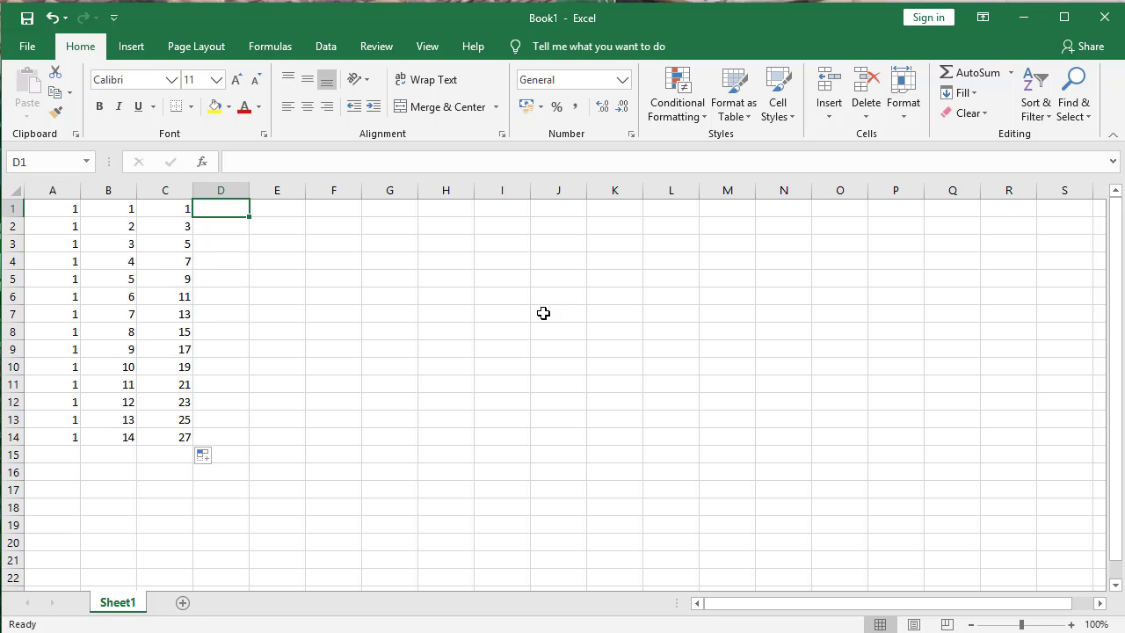
text(10)
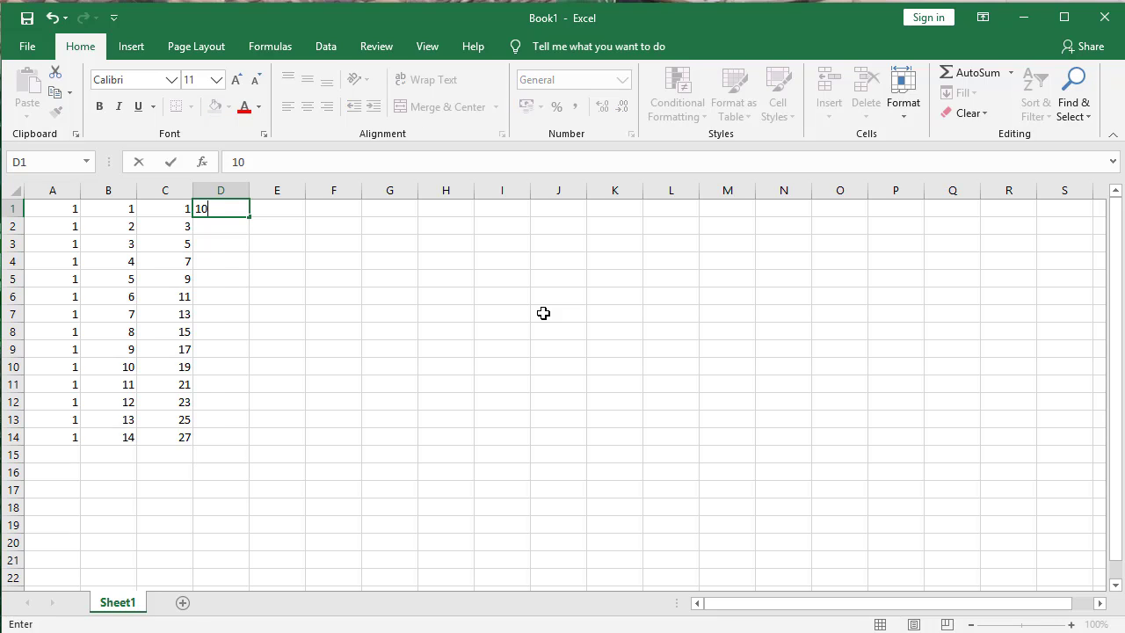
key(Return)
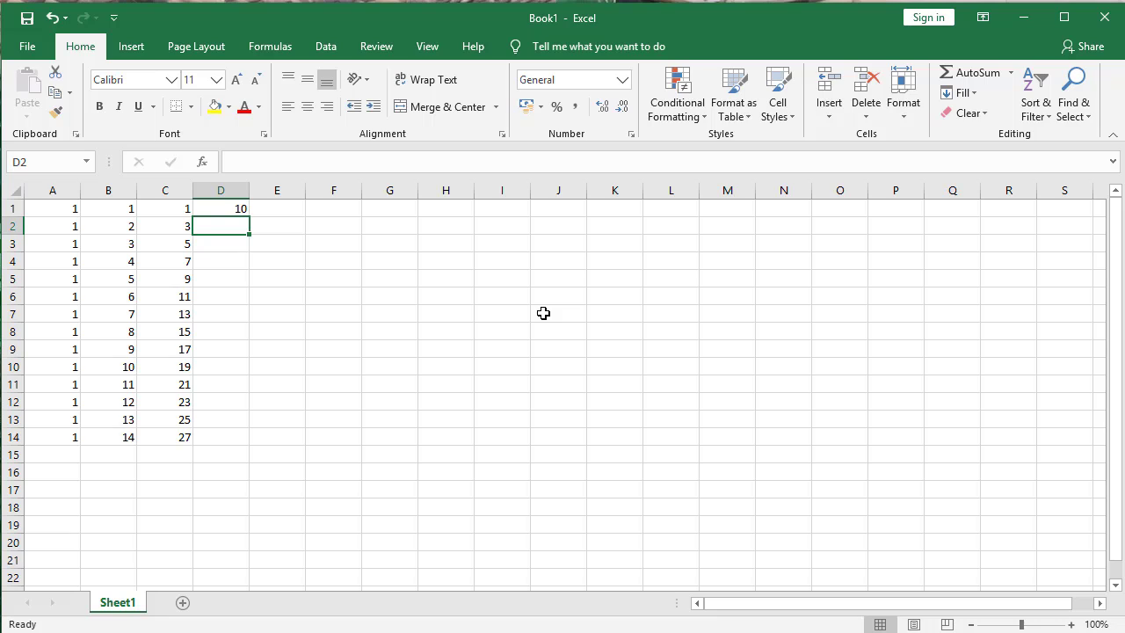
text(20)
key(Return)
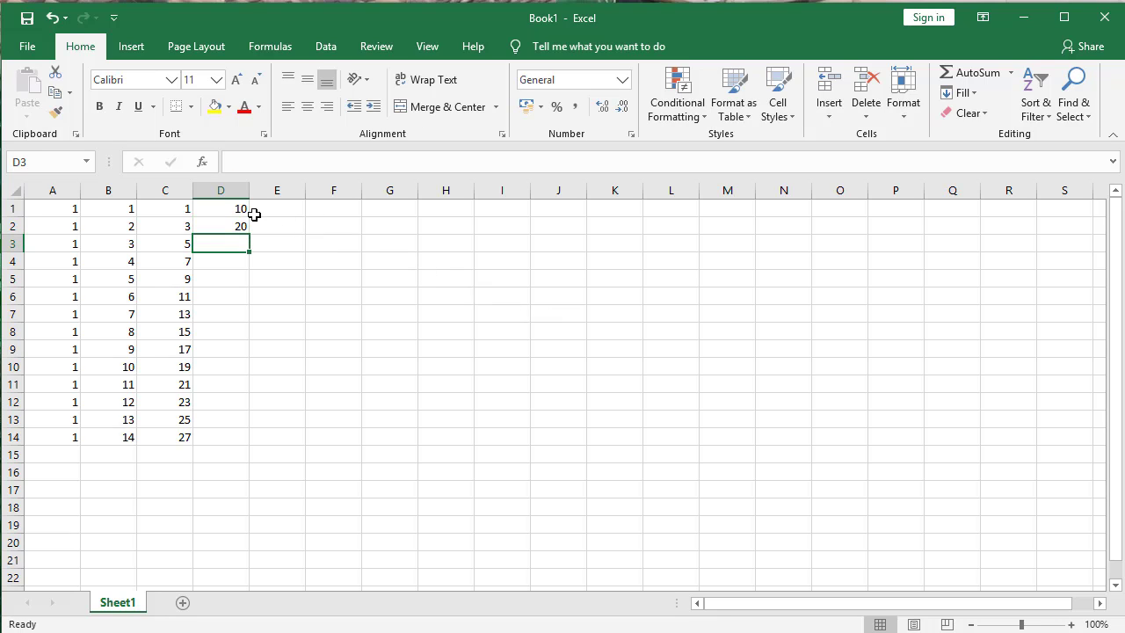
drag(230, 209, 290, 462)
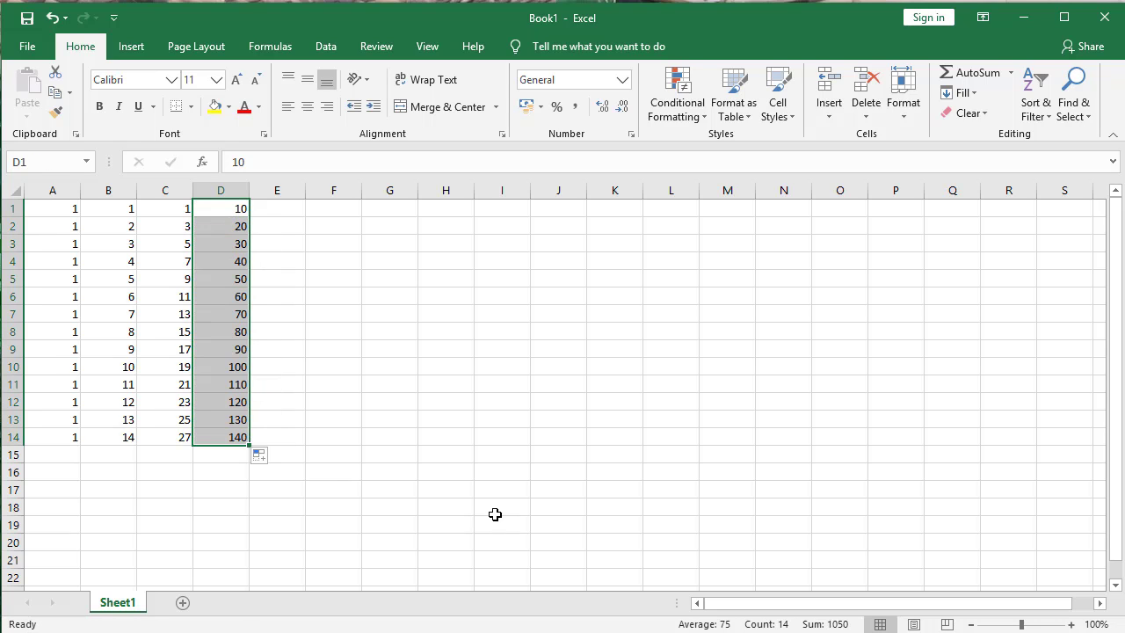
Step: Enter 1 in E1 and 2 in E3, and extend the E1:E4 pattern with alternating blank cells down to E14
click(279, 207)
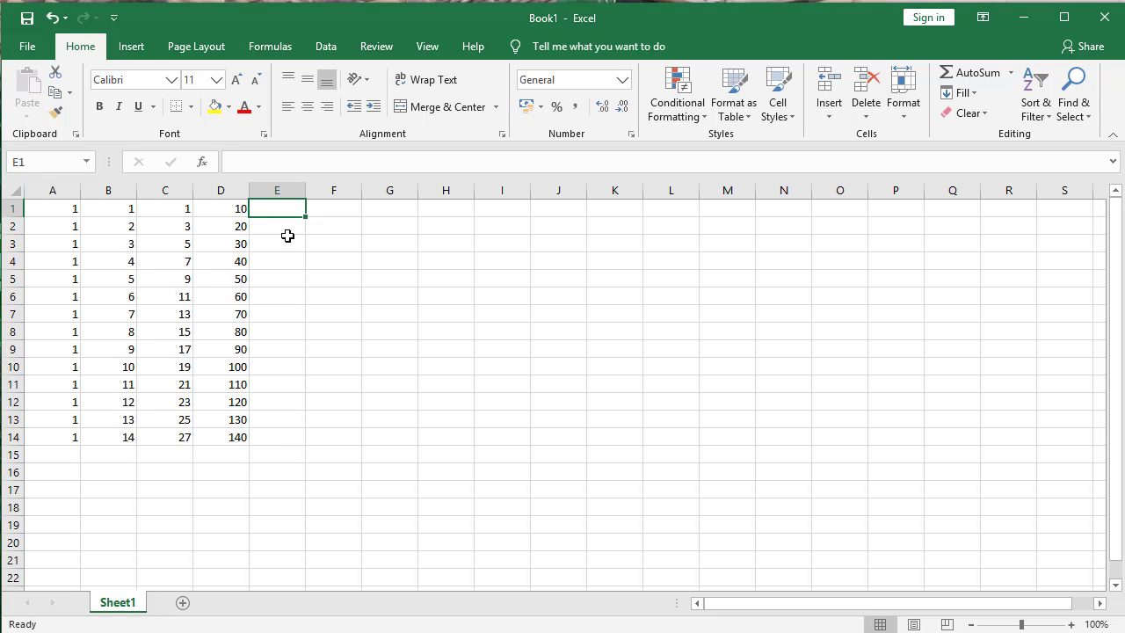
text(1)
key(Return)
key(Return)
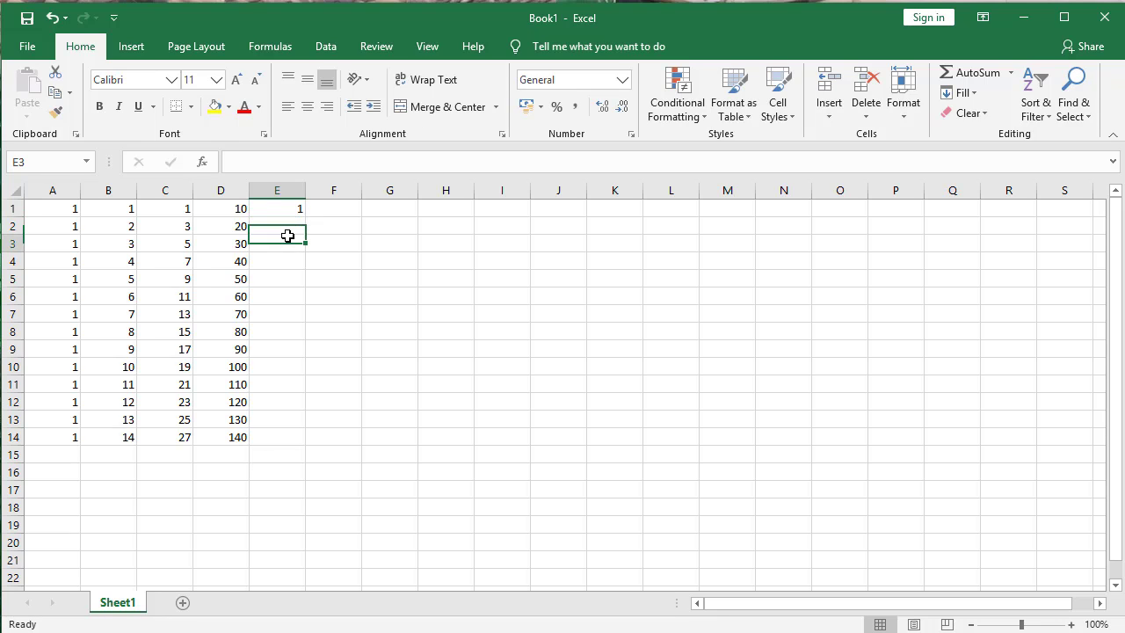
text(2)
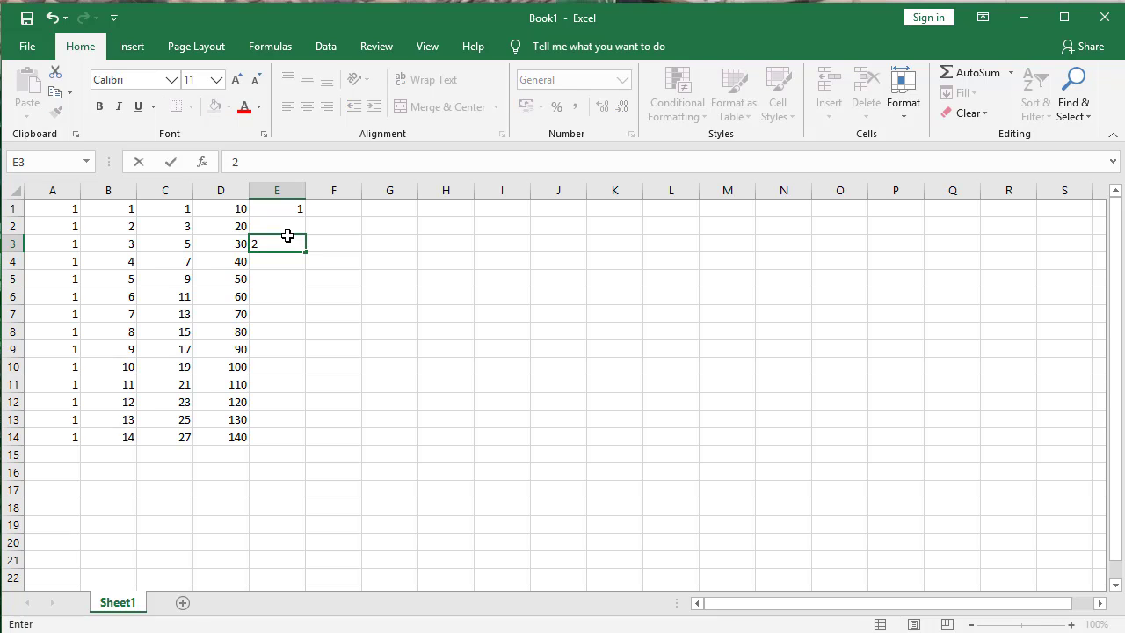
key(Return)
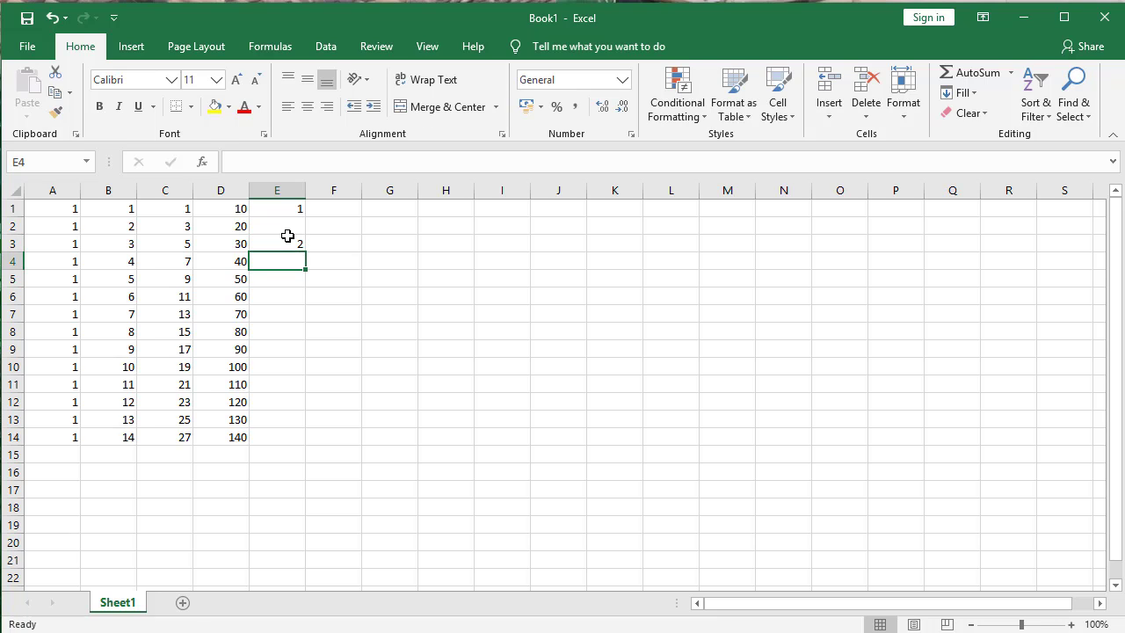
click(445, 249)
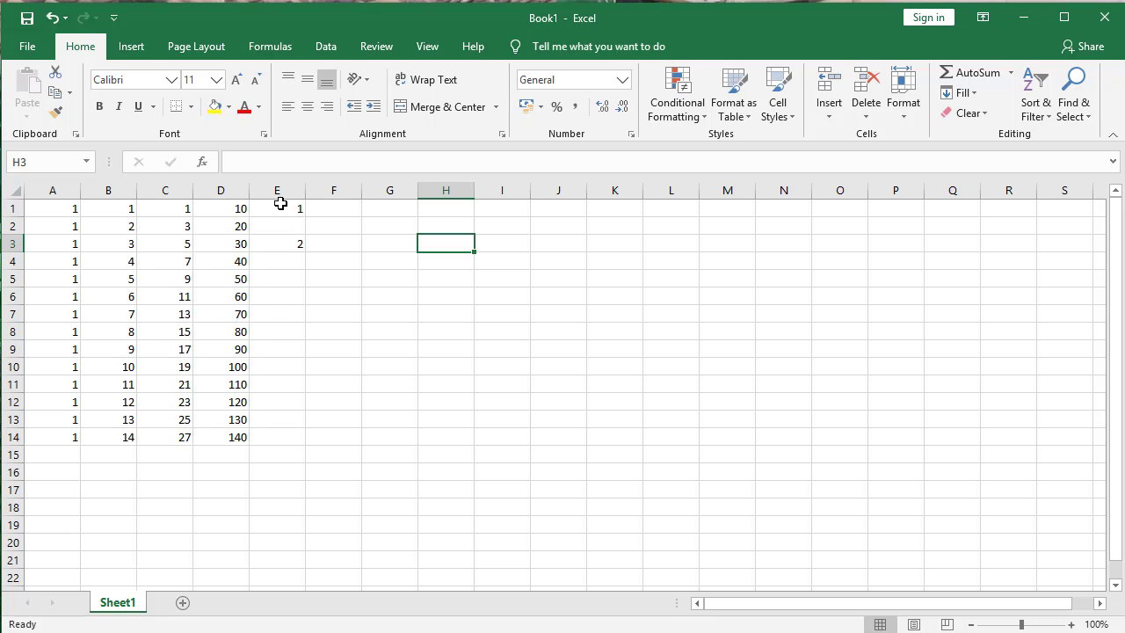
drag(281, 204, 295, 259)
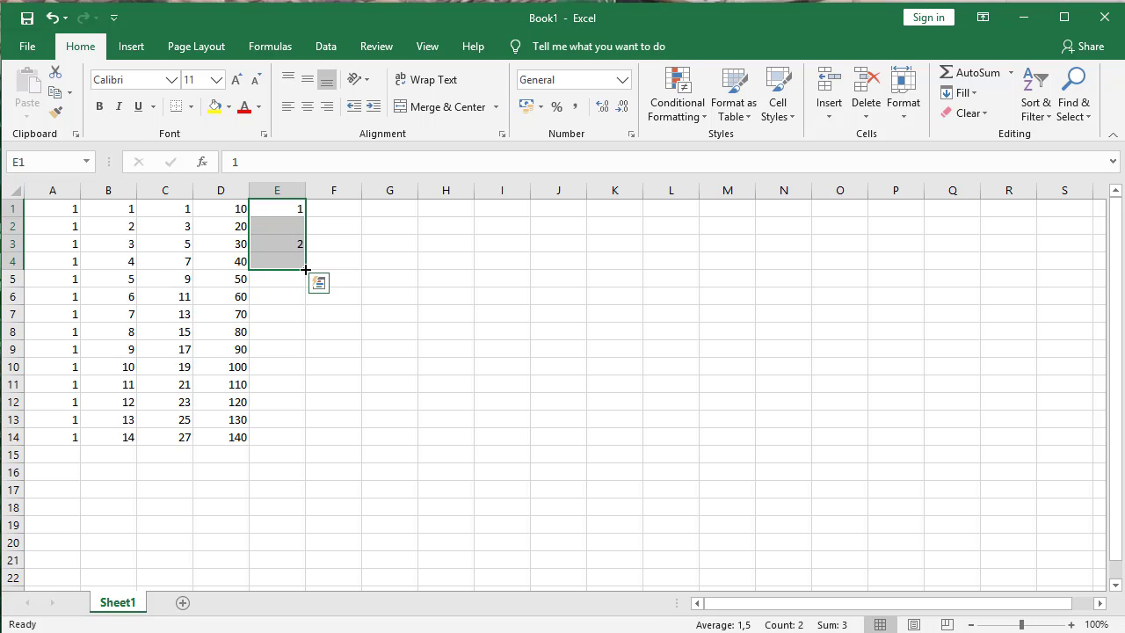
drag(306, 268, 305, 445)
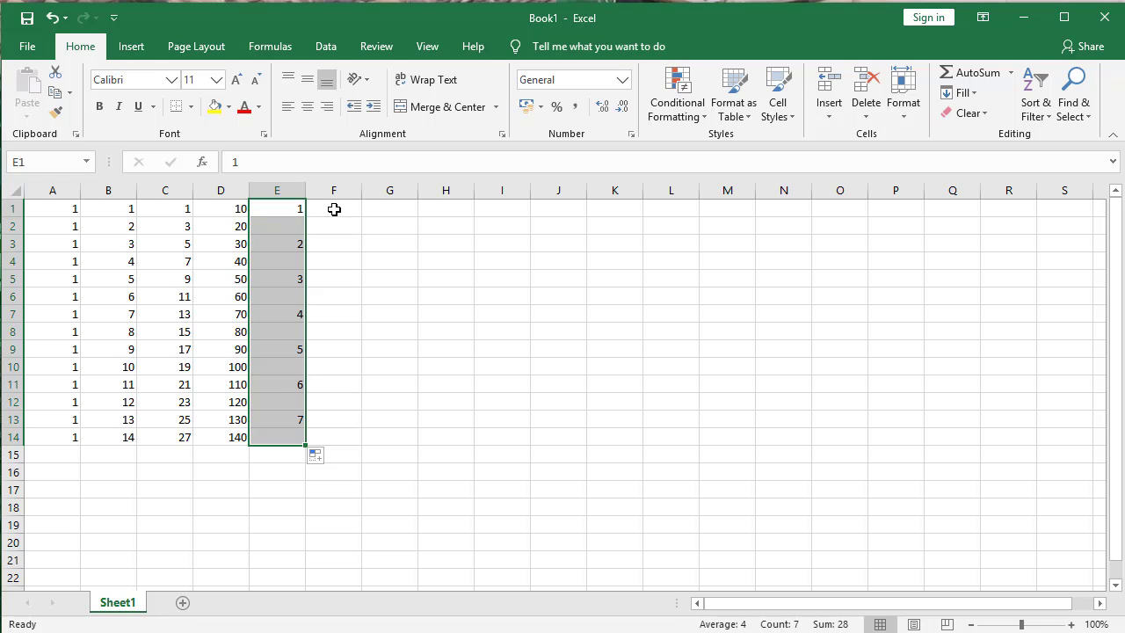
Step: Widen column F, enter Ponorogo in F1 and fill the text down to F14
click(334, 208)
drag(361, 190, 413, 191)
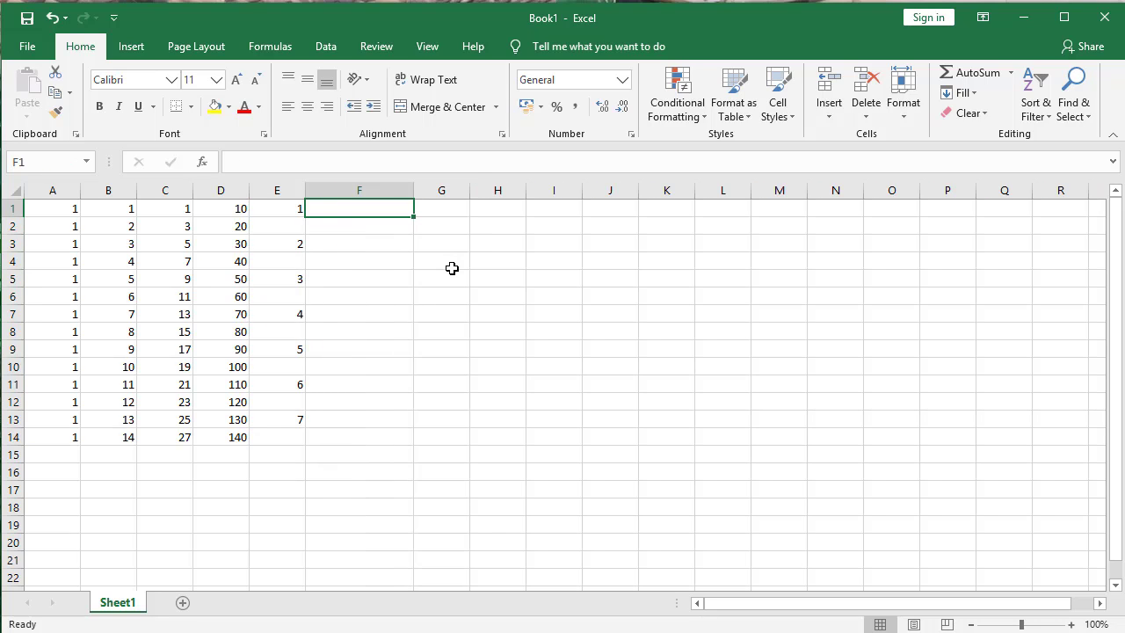
text(P)
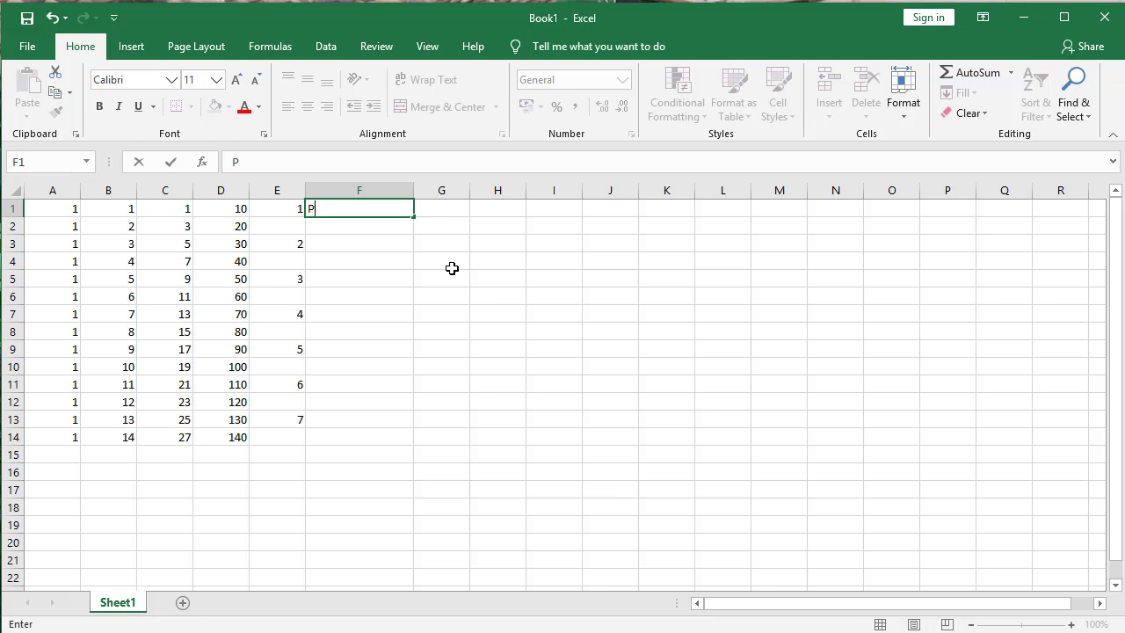
text(onorogo)
key(Return)
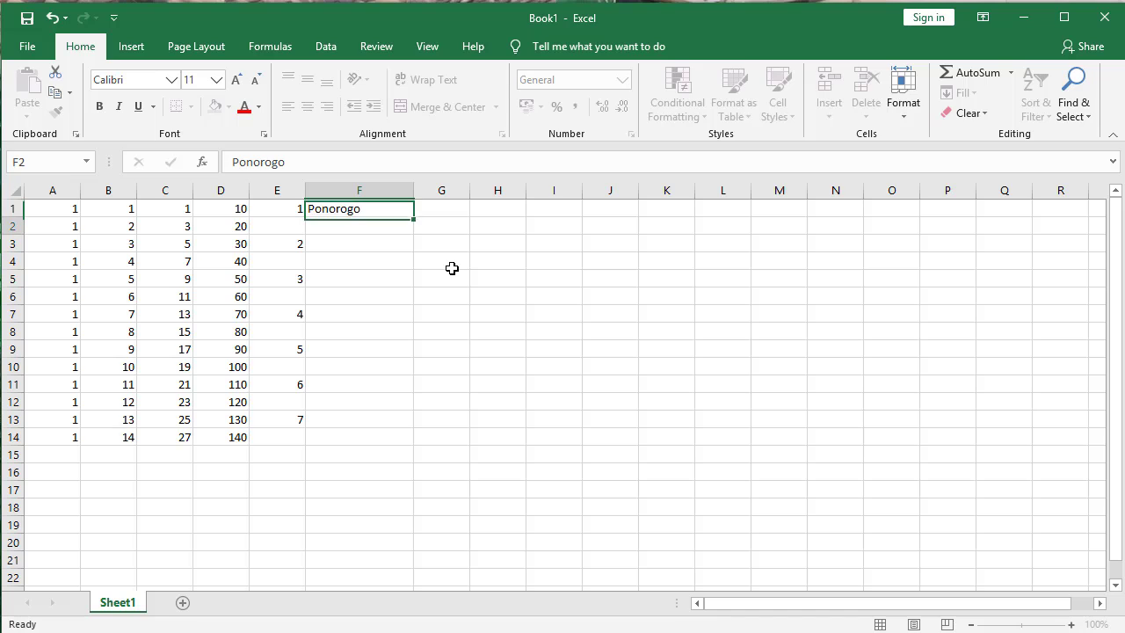
key(Up)
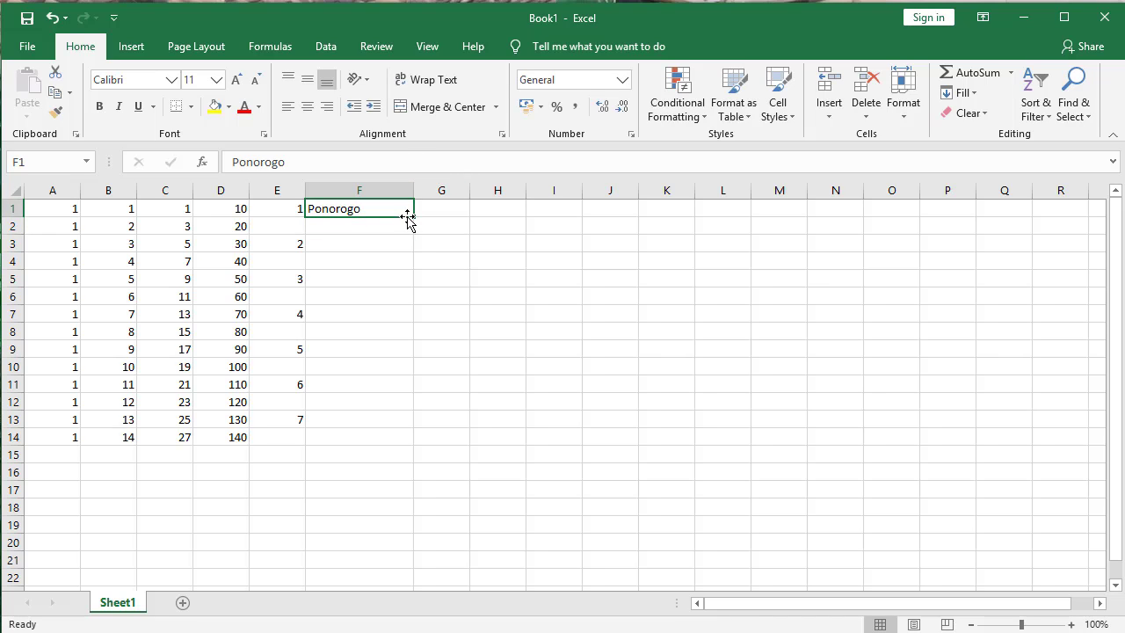
drag(416, 219, 409, 446)
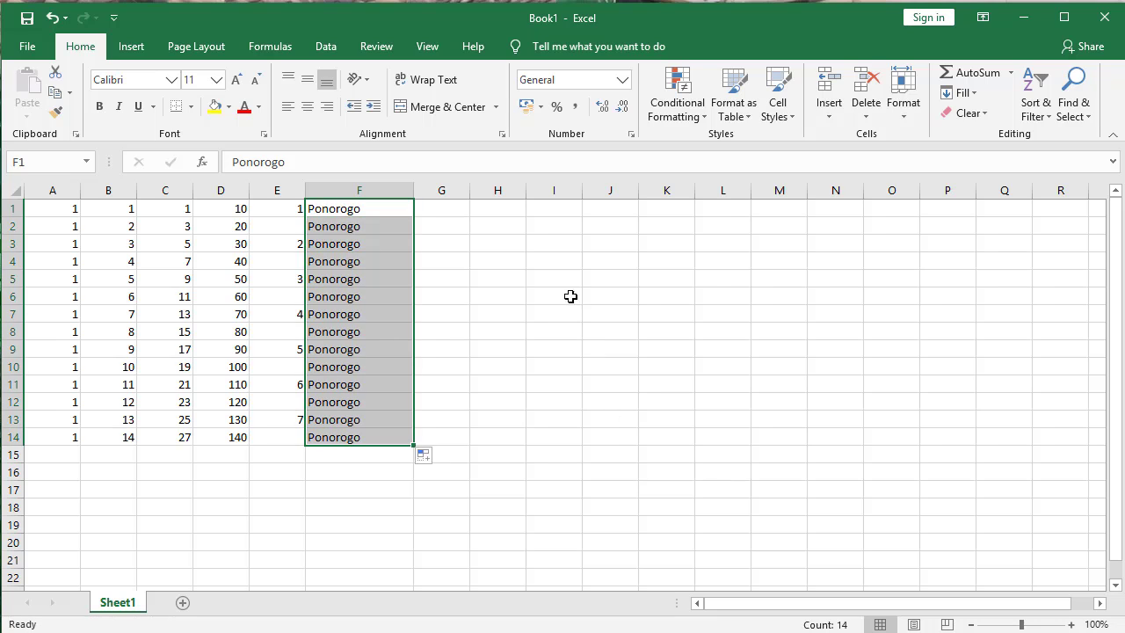
Step: Widen column G, enter Reyog in G1 and fill the text down to G14
drag(471, 195, 508, 195)
click(462, 209)
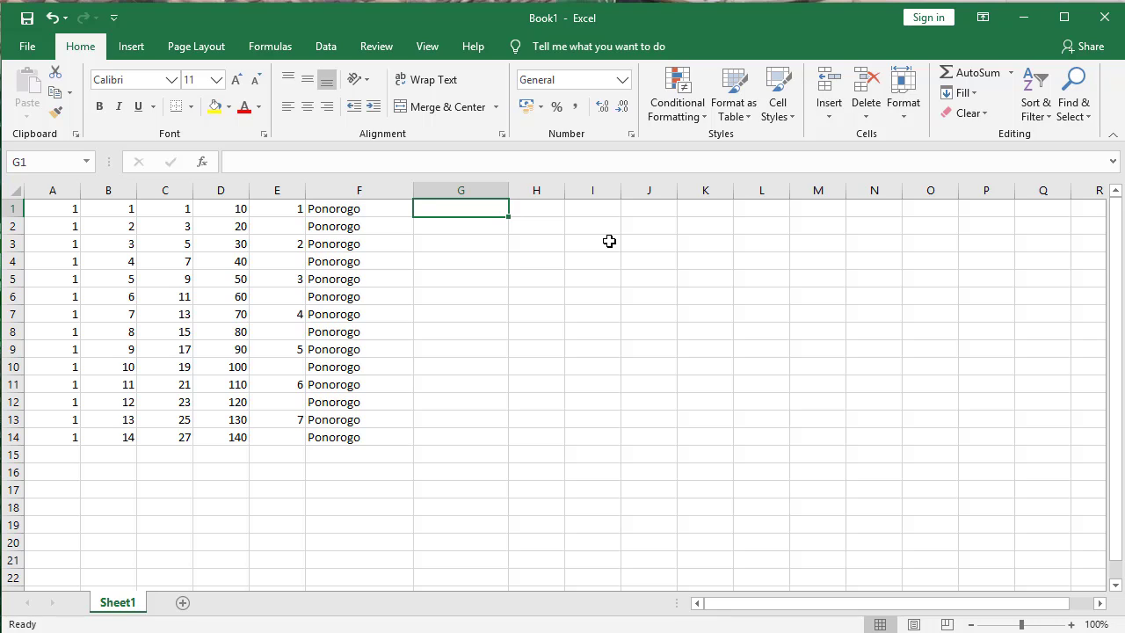
text(Reyog)
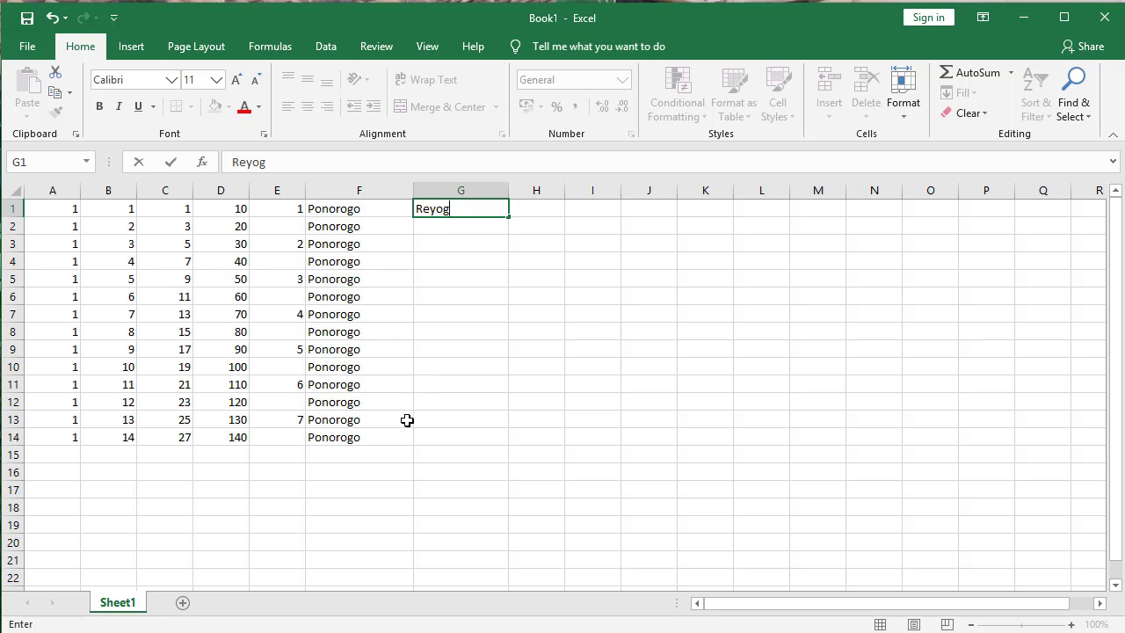
double_click(509, 219)
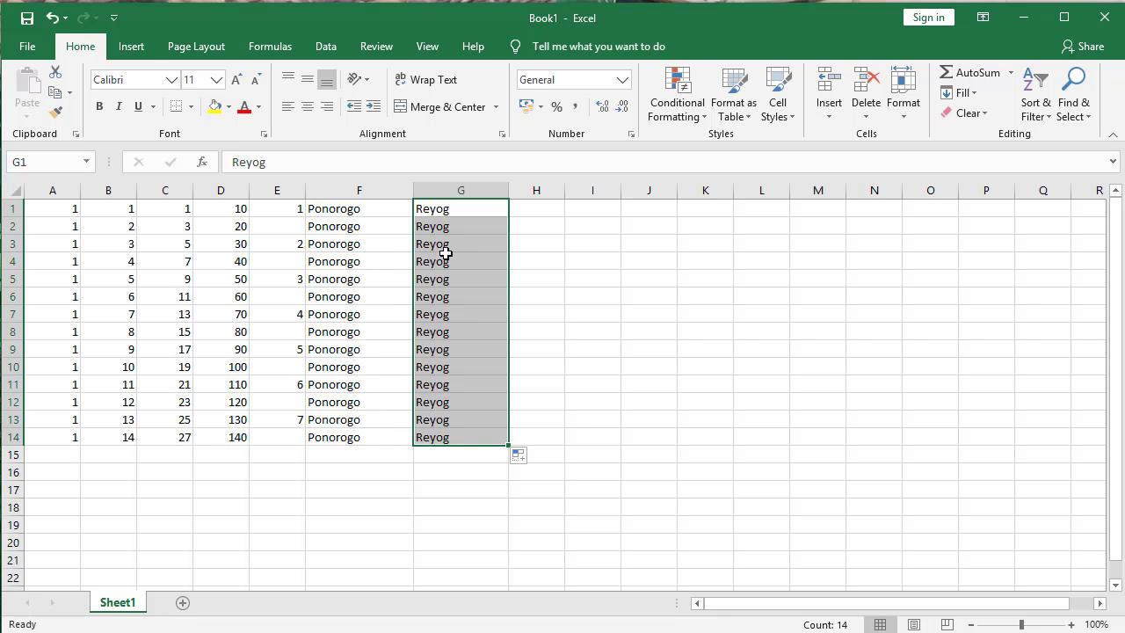
Step: Widen column H, enter 10 tahun in H1 and extend the series down to H14
click(561, 207)
drag(565, 189, 595, 190)
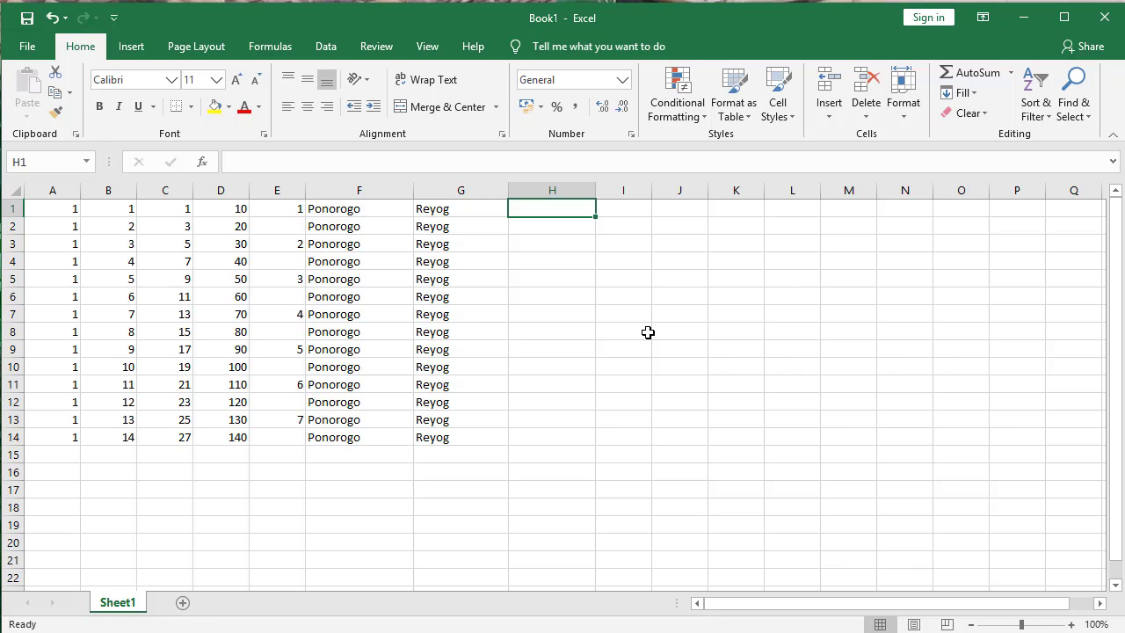
text(10)
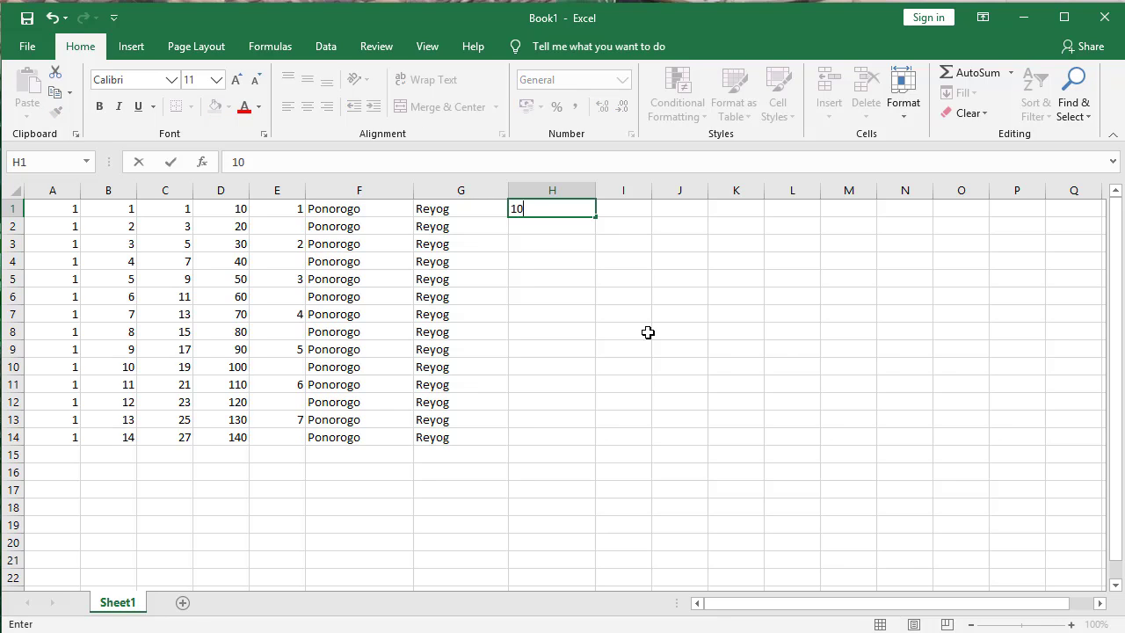
text( tahun)
drag(594, 218, 578, 446)
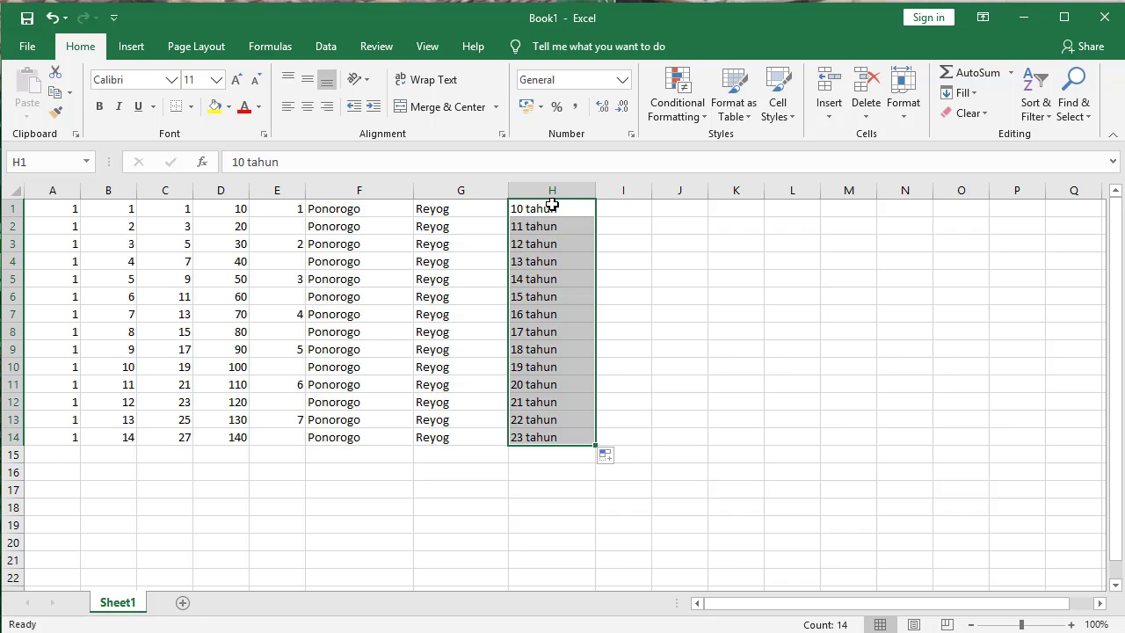
Step: Widen column I, enter tahun 2020 in I1 and extend the series down to I14
drag(650, 189, 684, 188)
click(656, 213)
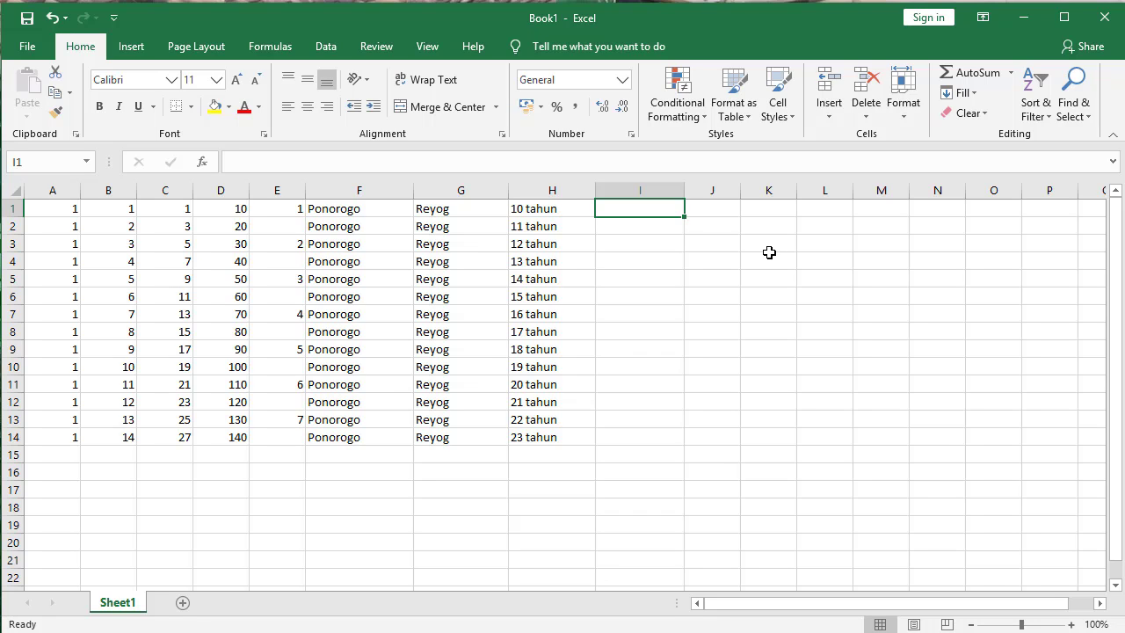
text(tah)
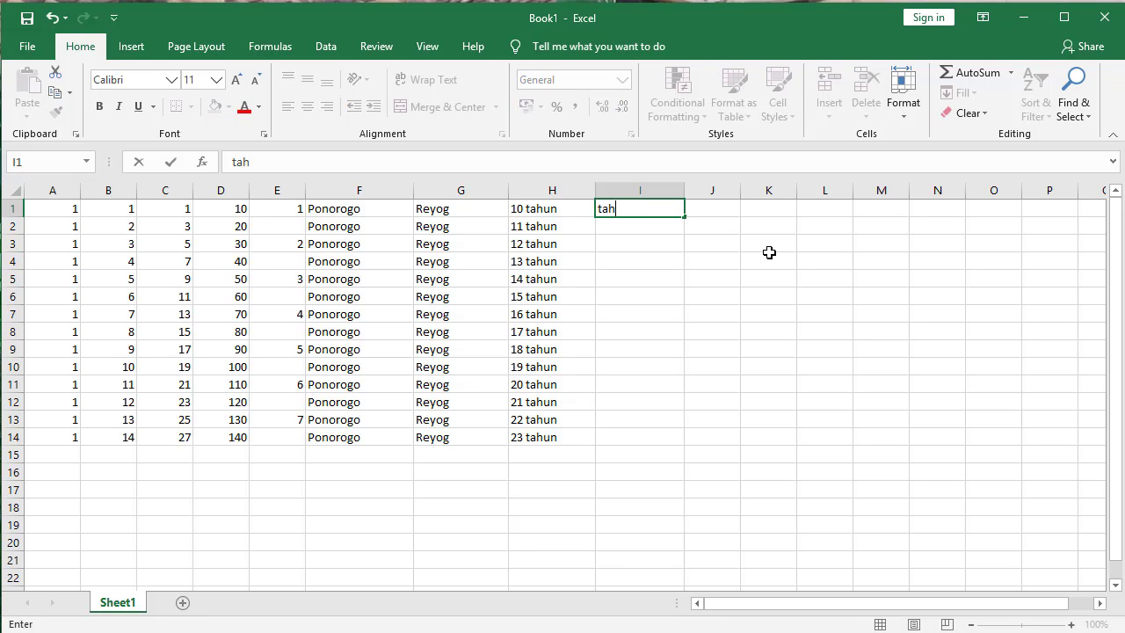
text(un 2020)
key(Return)
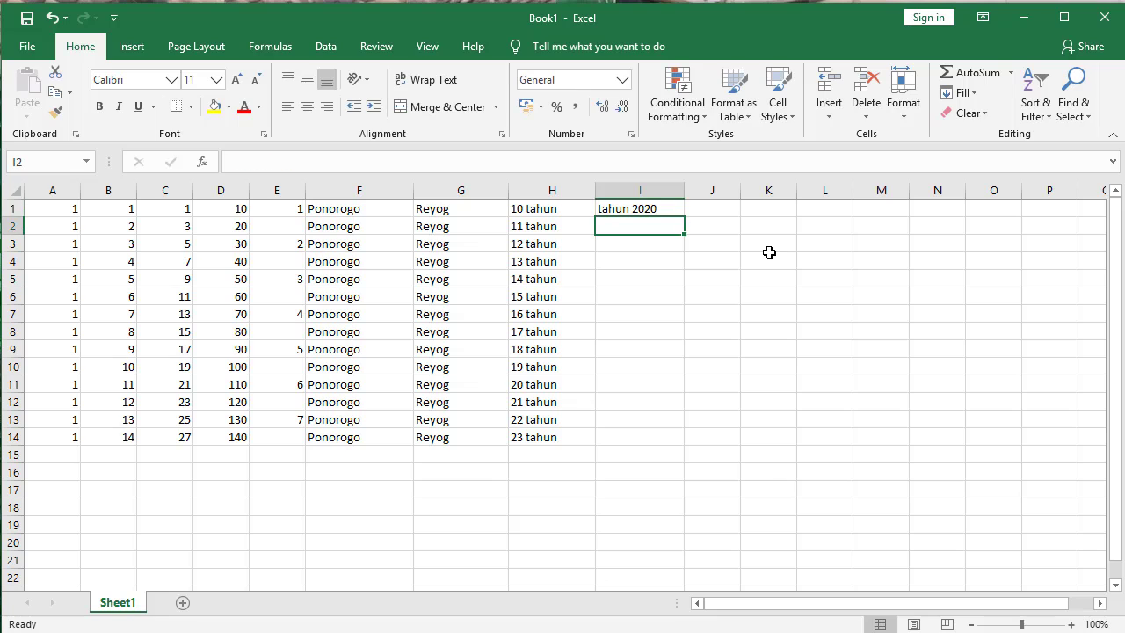
click(678, 211)
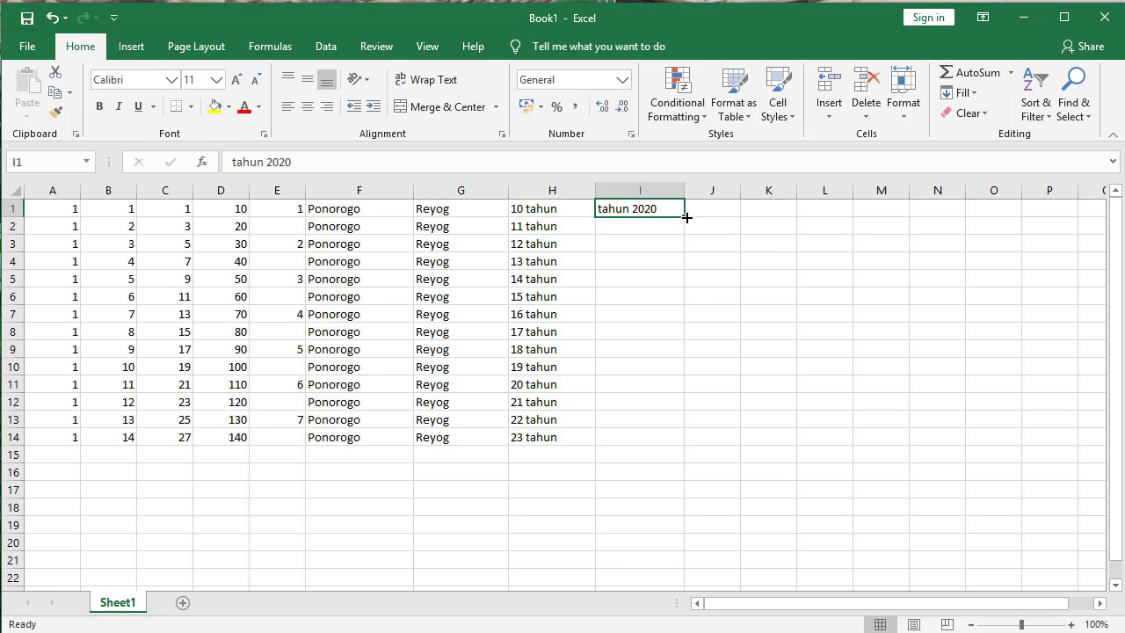
drag(683, 217, 658, 448)
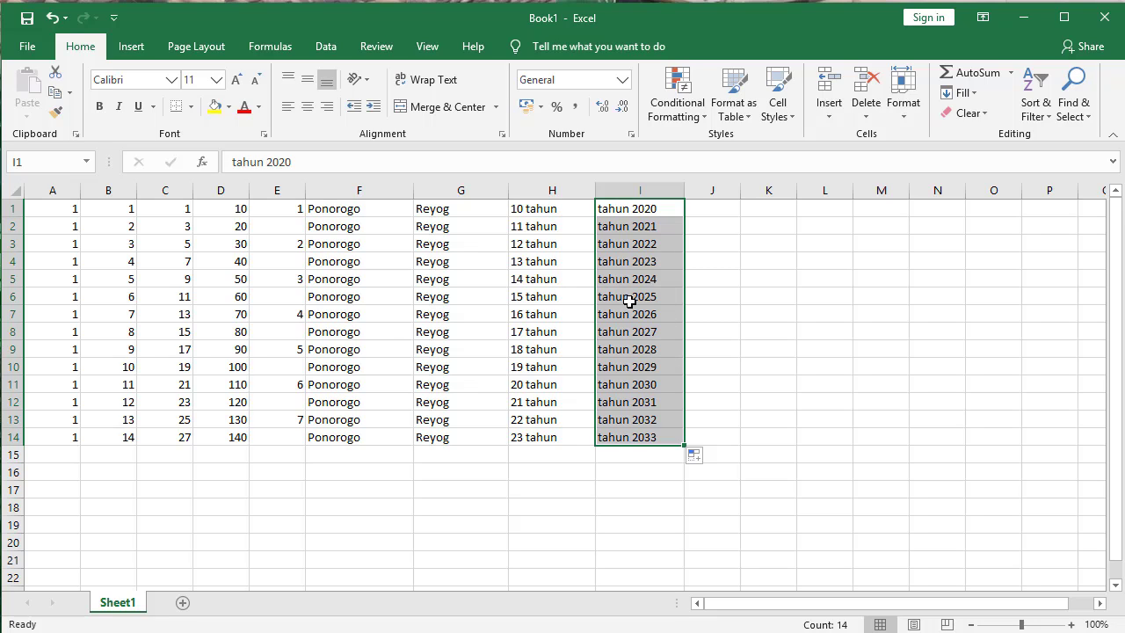
Step: Widen column J, enter Umur 10 tahun in J1 and fill it down to J14
drag(735, 191, 791, 192)
click(742, 208)
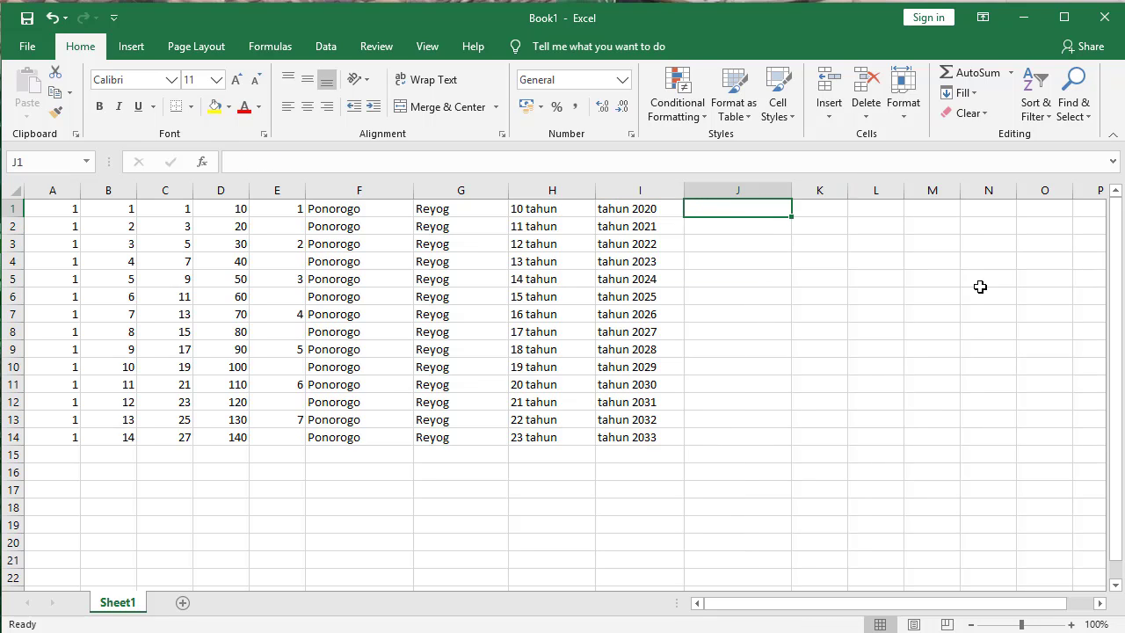
text(Umur)
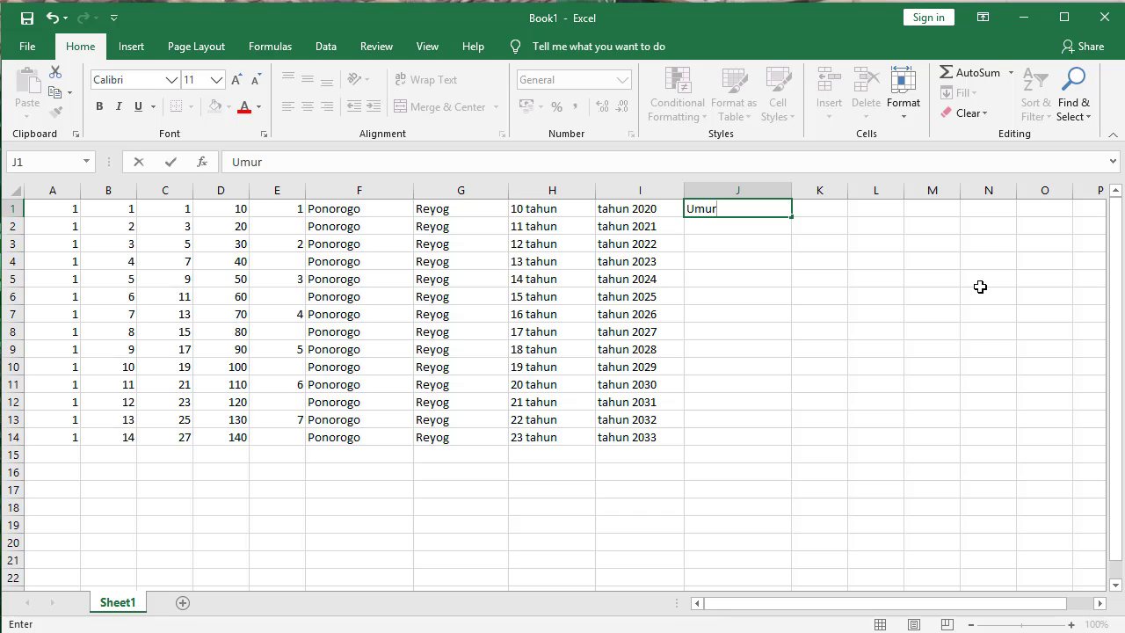
text( 10 tahun)
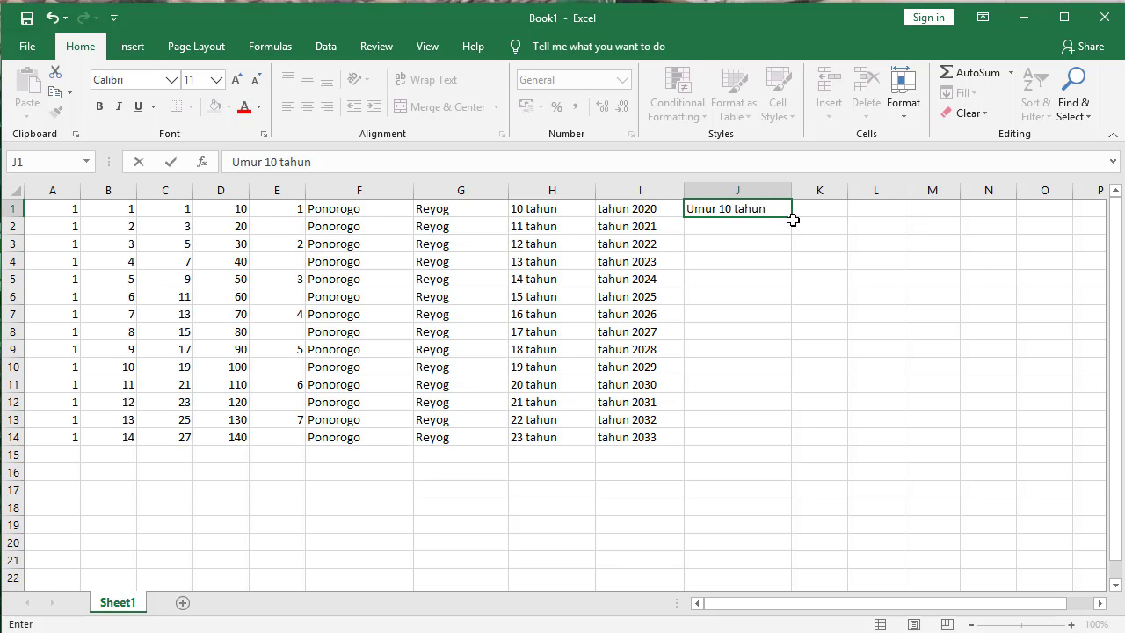
drag(792, 218, 793, 441)
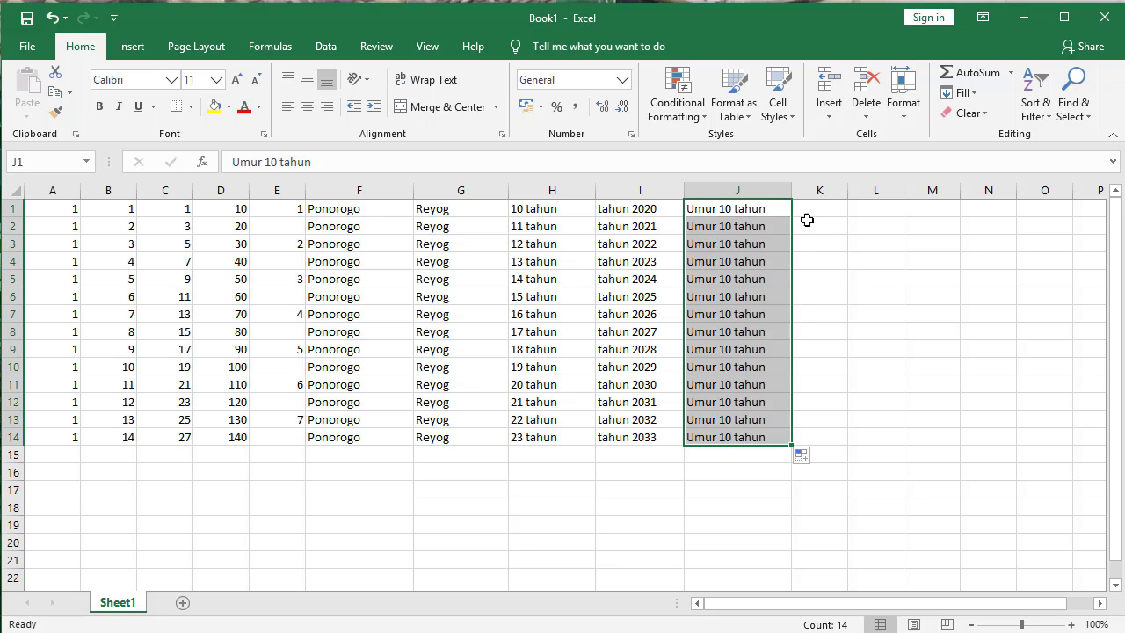
Step: Widen column K and enter 10 tahun in K1
drag(847, 189, 884, 189)
click(843, 211)
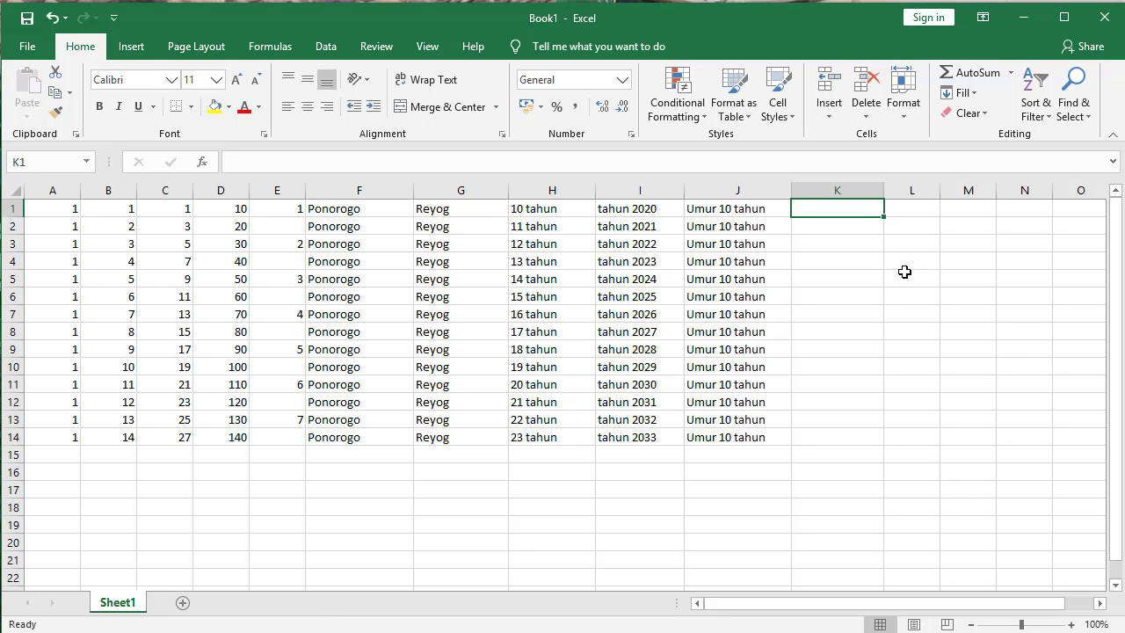
text(10)
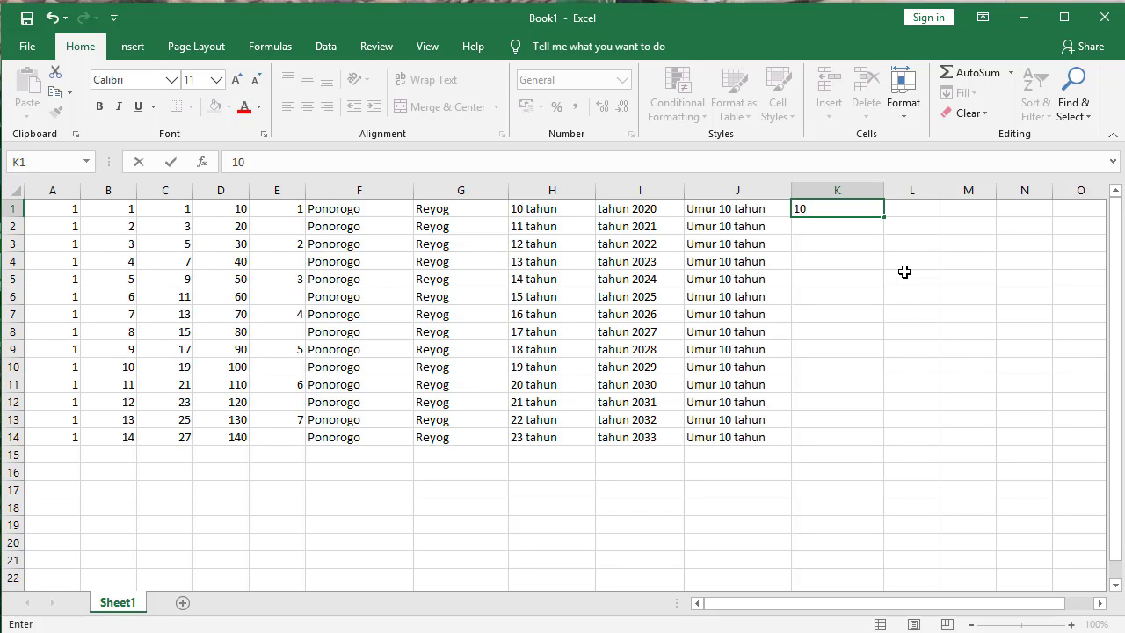
text( tahun)
key(Return)
Step: Enter 10 tahun in K2 as well and fill the K1:K2 pair down to K14
text(11 tahun)
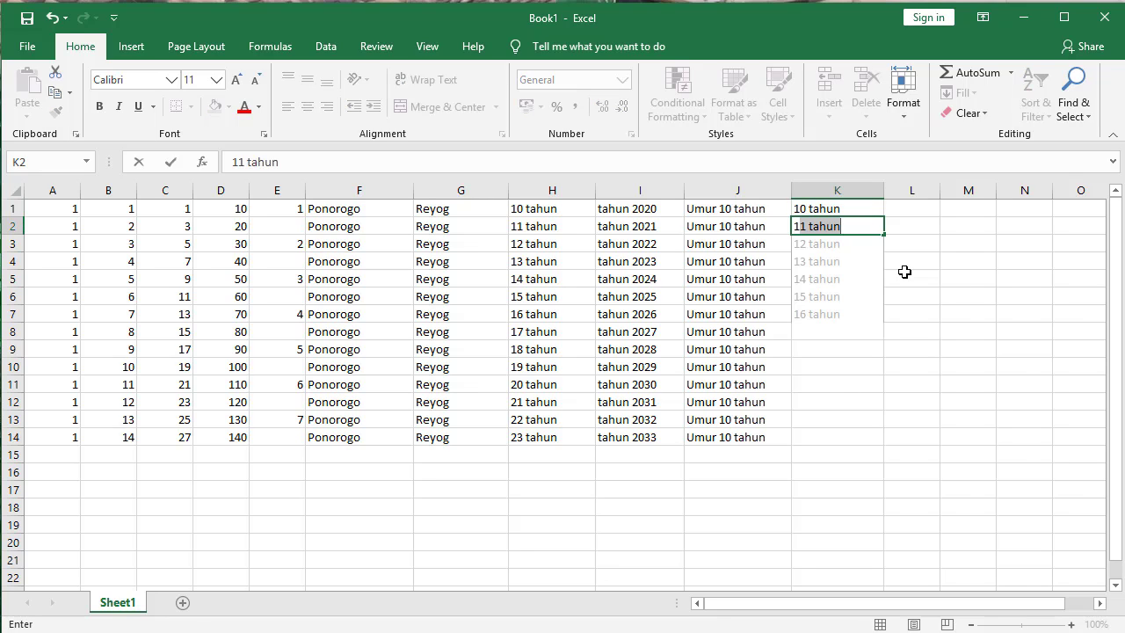
key(BackSpace)
key(BackSpace)
key(BackSpace)
key(BackSpace)
key(BackSpace)
key(BackSpace)
key(BackSpace)
key(BackSpace)
text(10 tahun)
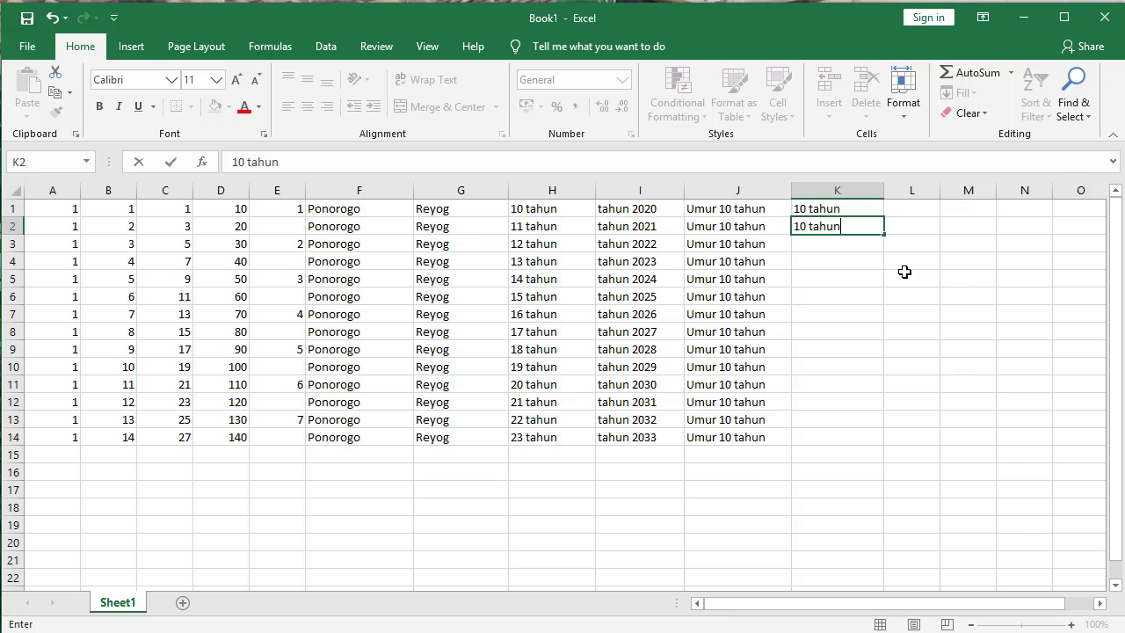
click(931, 246)
drag(861, 207, 856, 448)
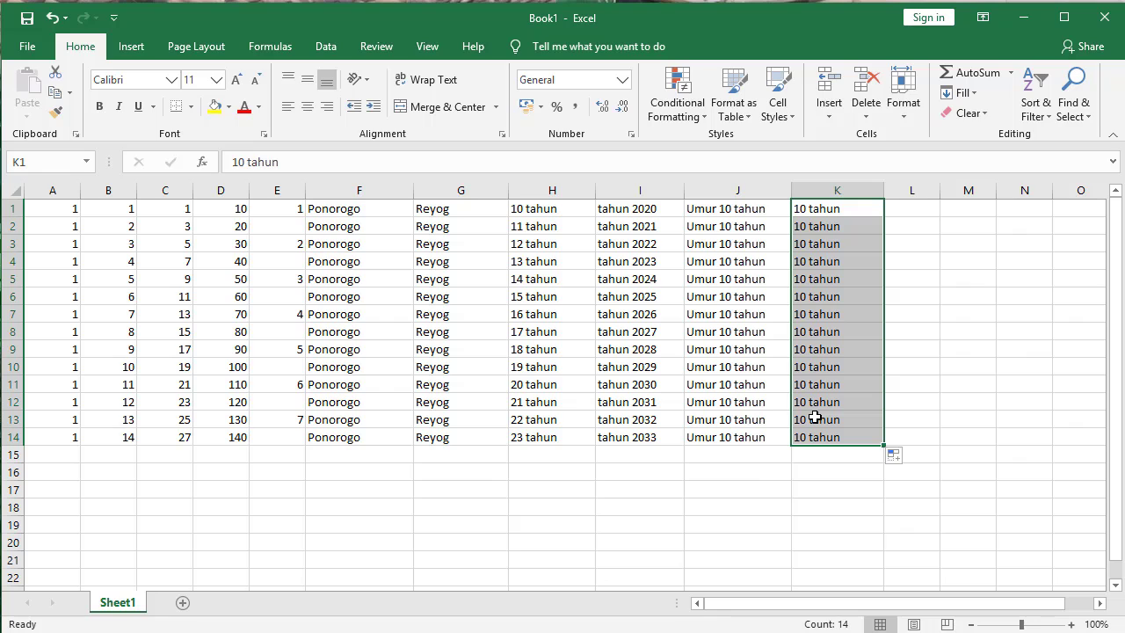
Step: Add a new worksheet to the workbook and widen its column A
click(182, 604)
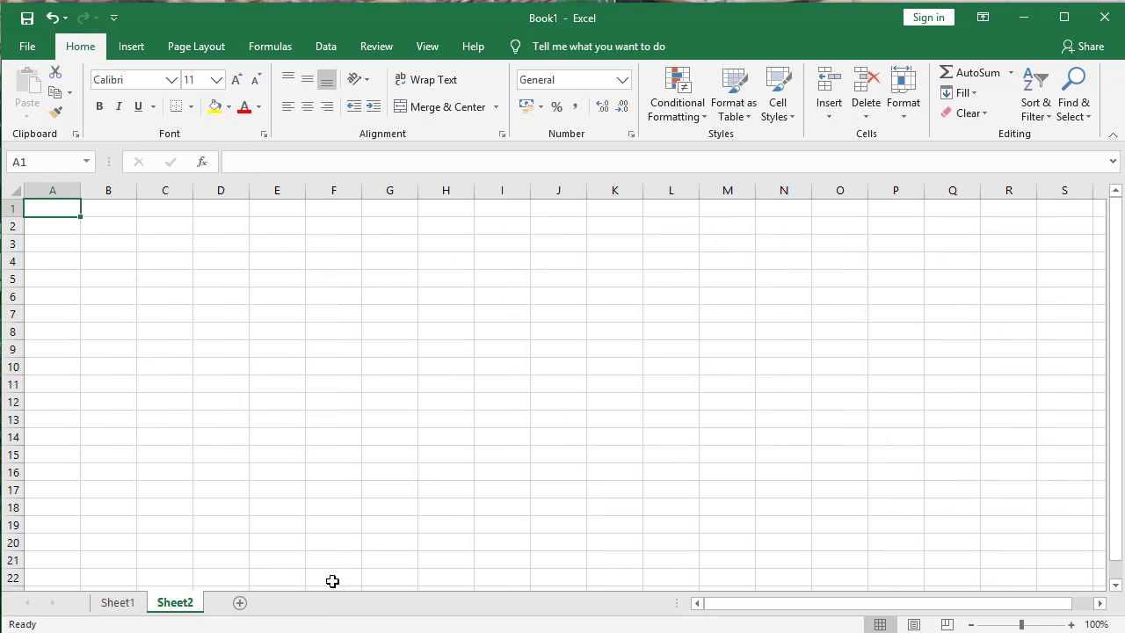
drag(81, 191, 123, 191)
click(77, 227)
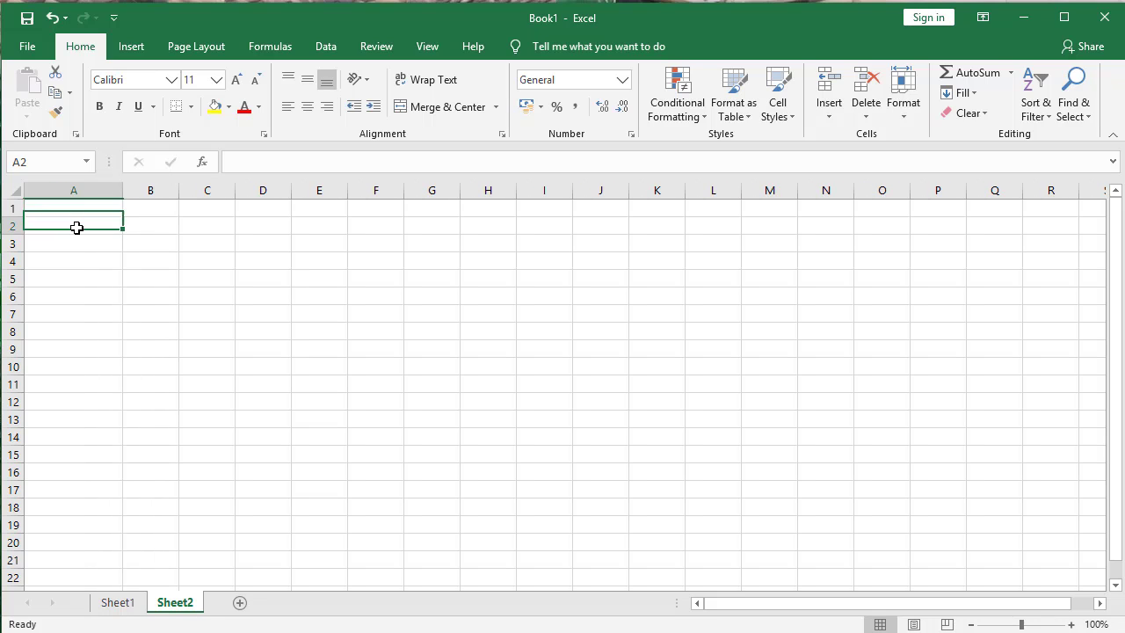
click(74, 208)
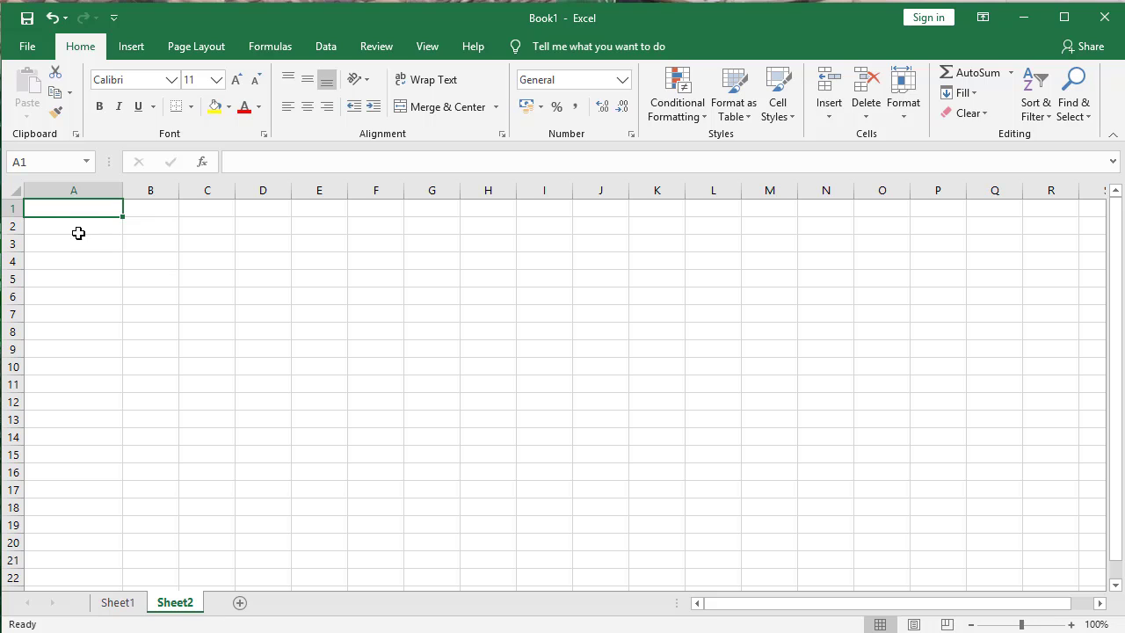
click(72, 224)
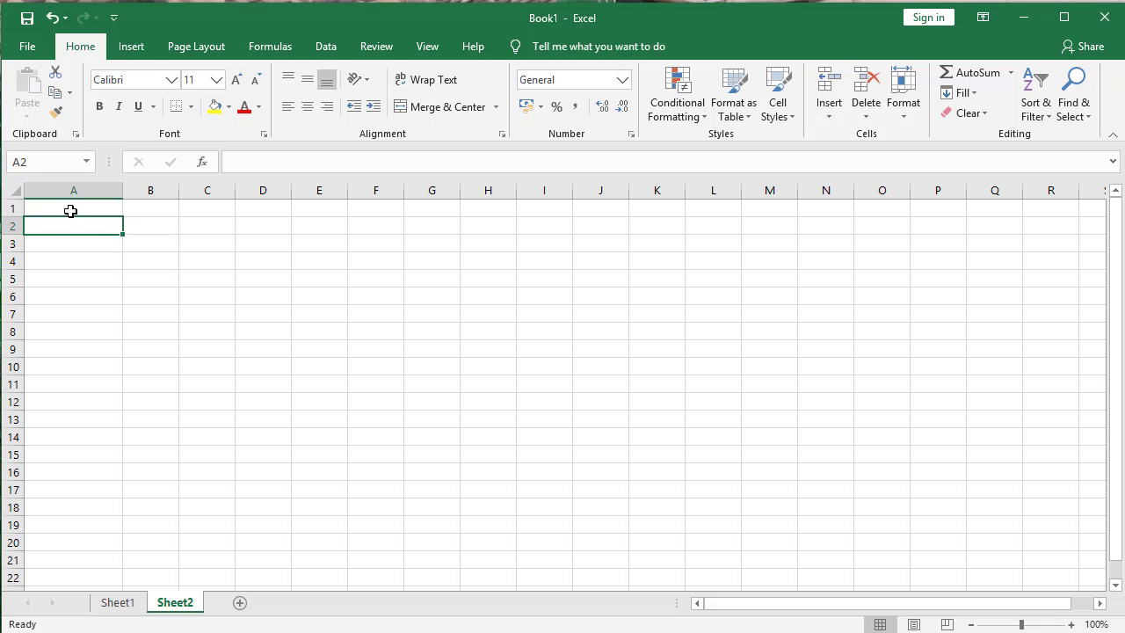
click(70, 208)
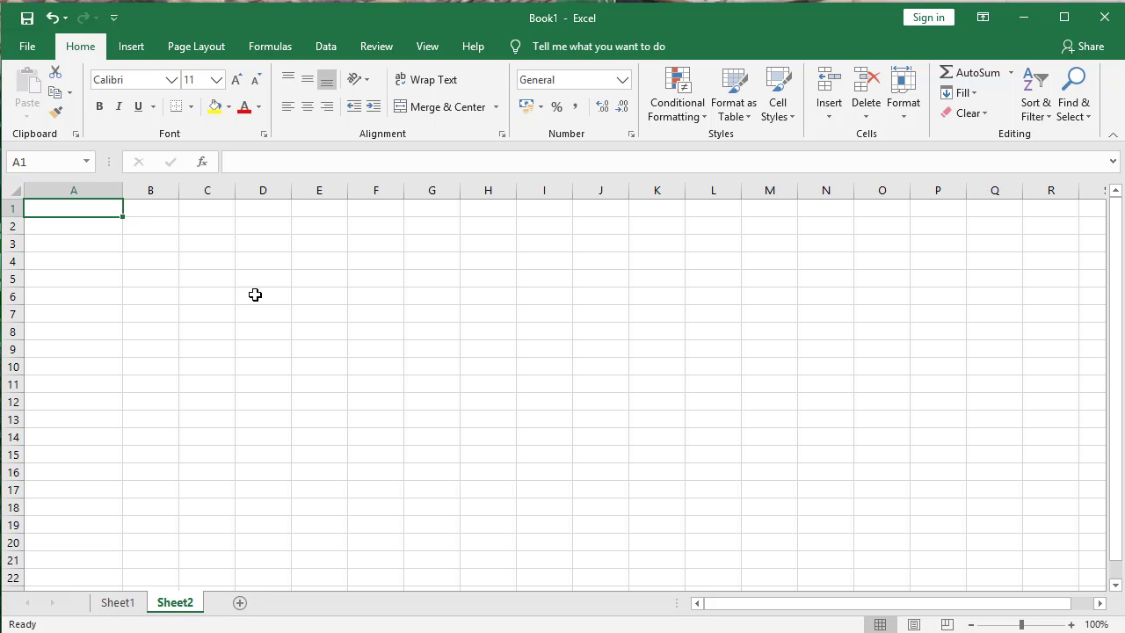
Step: Enter January in A1 of the new sheet and extend the month series down to A17
text(January)
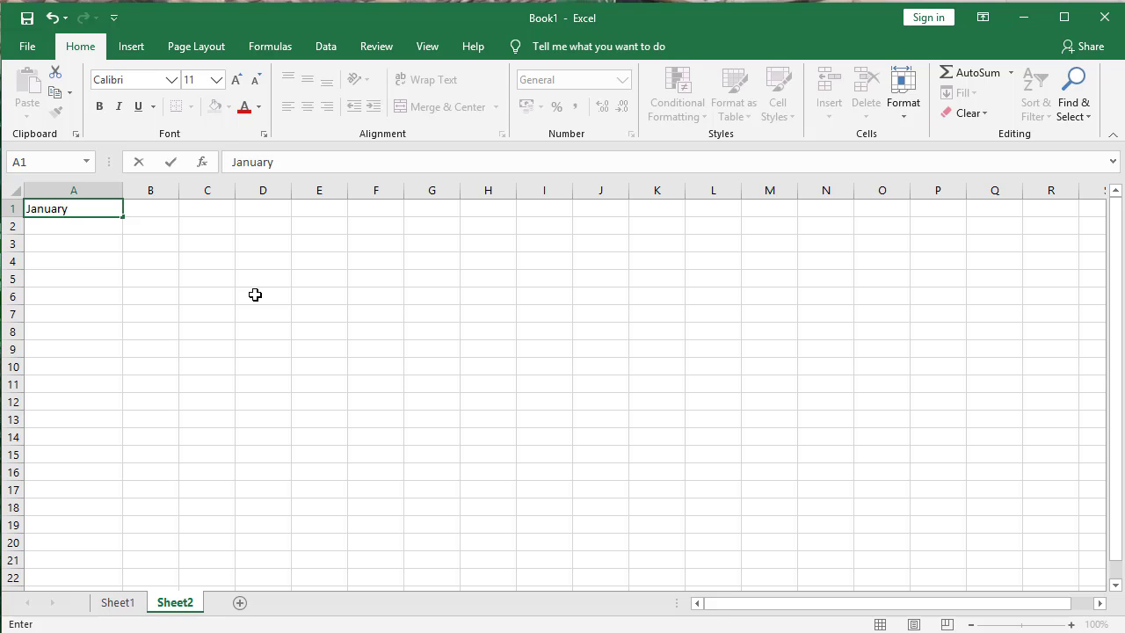
key(Return)
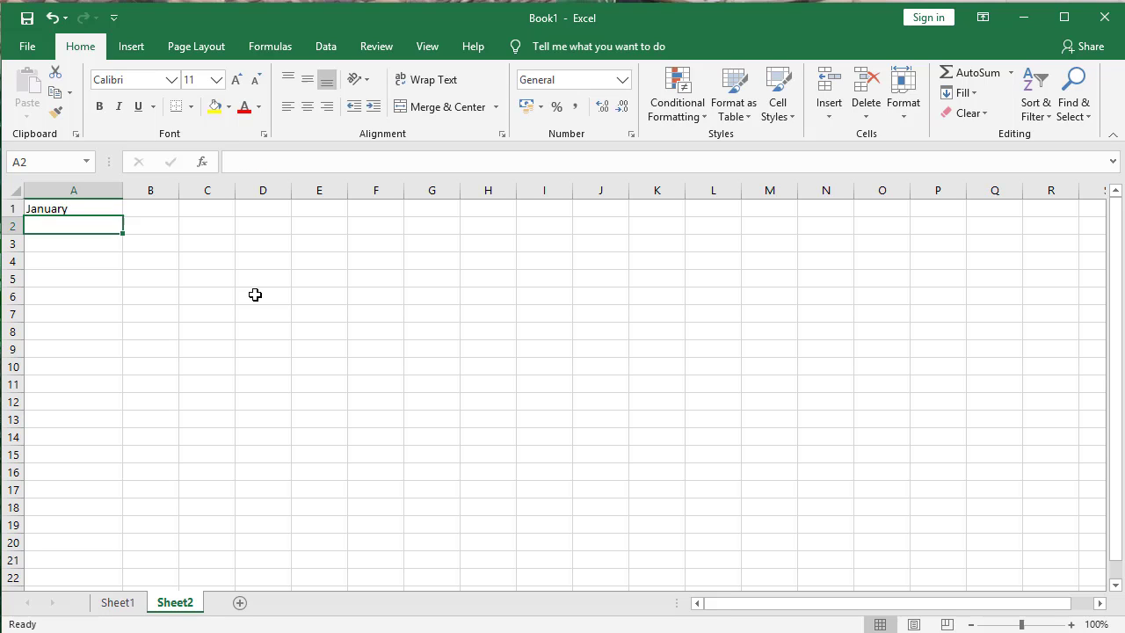
key(Up)
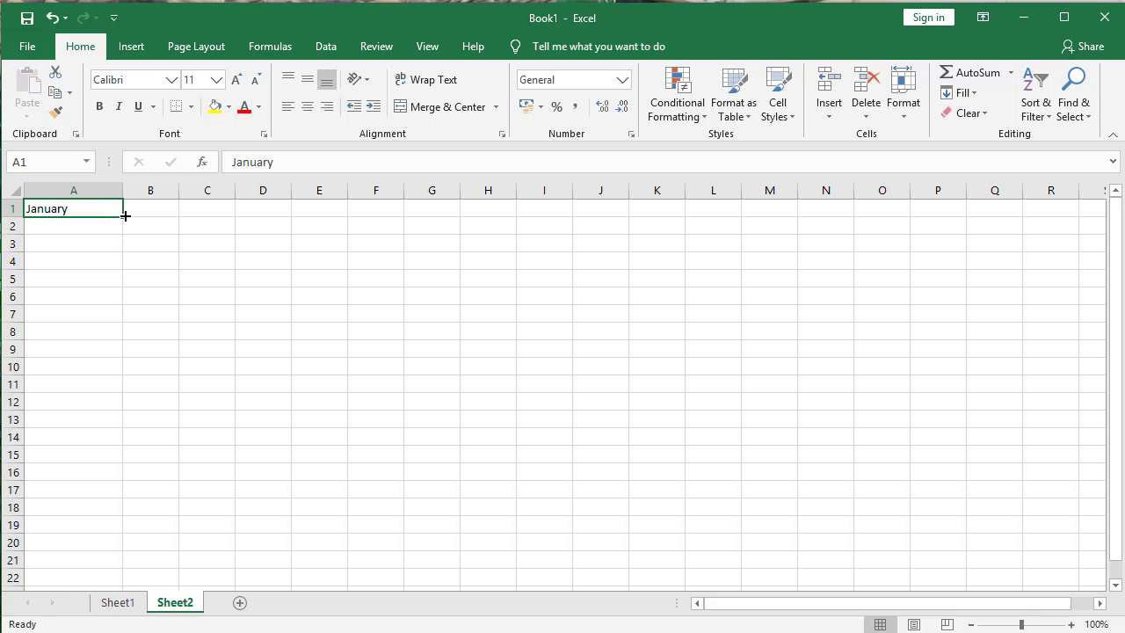
drag(125, 215, 145, 492)
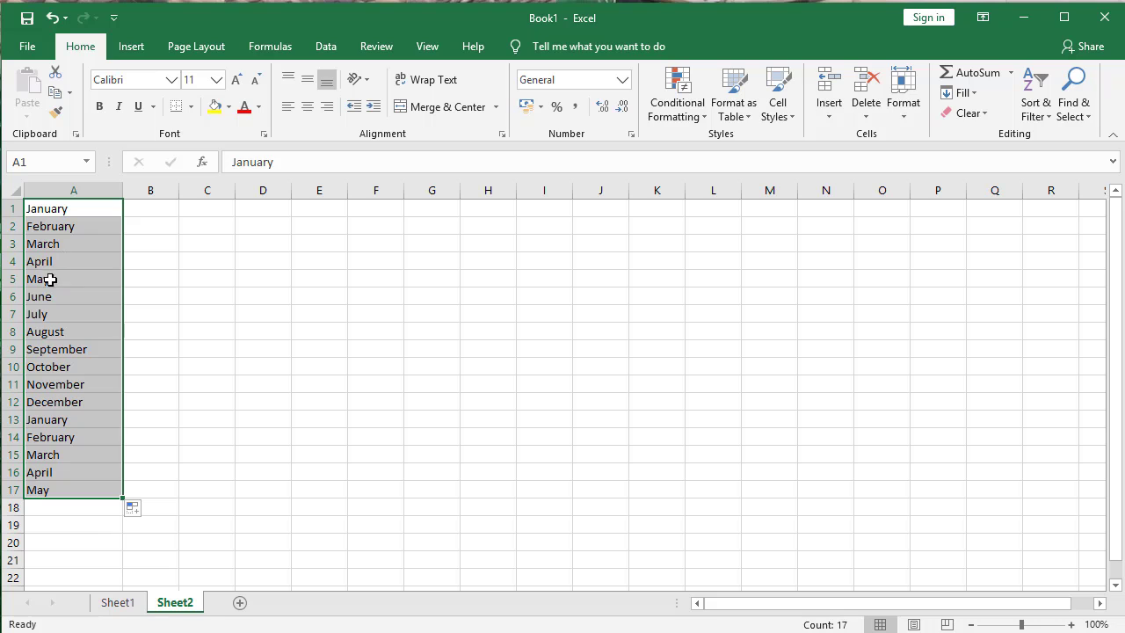
Step: Widen column B, enter Sunday in B1 and extend the weekday series down to B17
drag(179, 188, 230, 187)
click(183, 211)
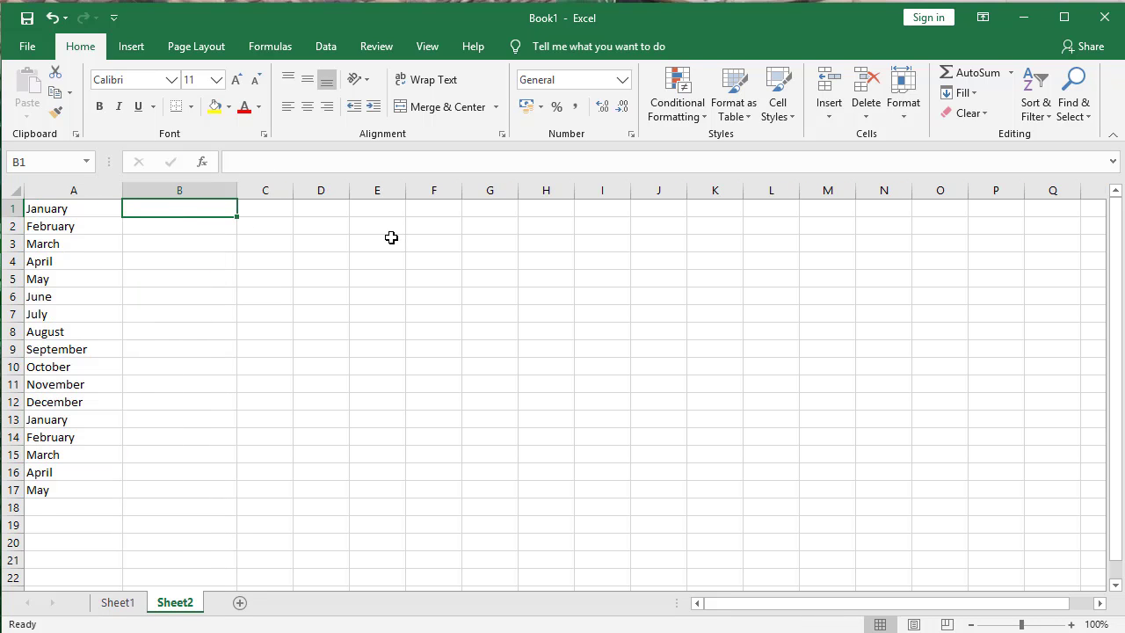
text(Sundy)
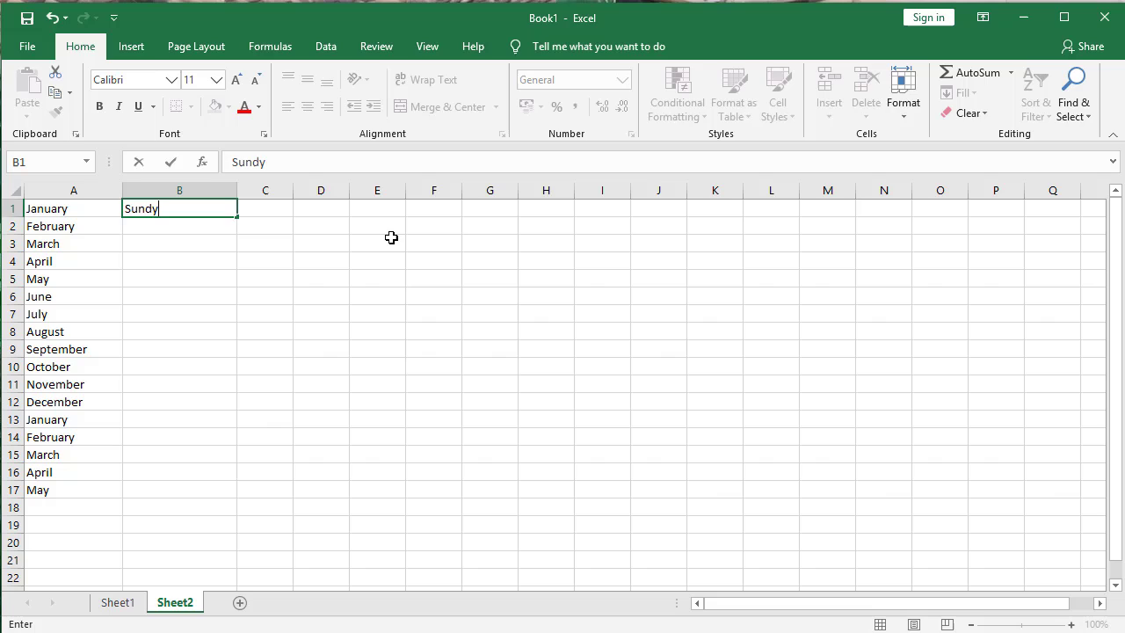
key(Return)
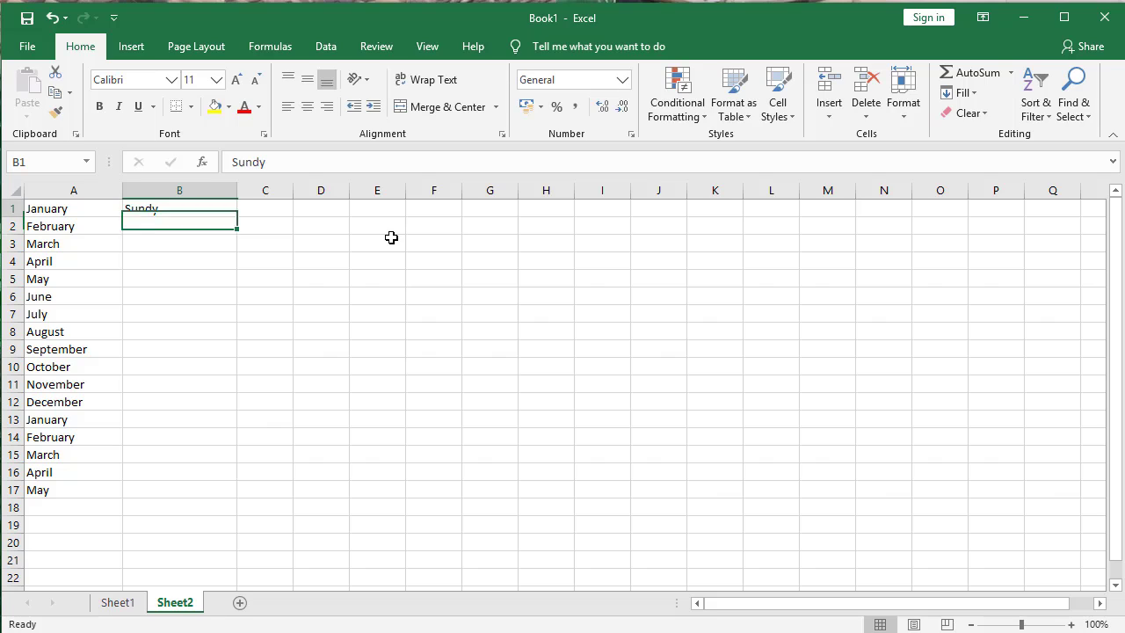
key(Up)
text(S)
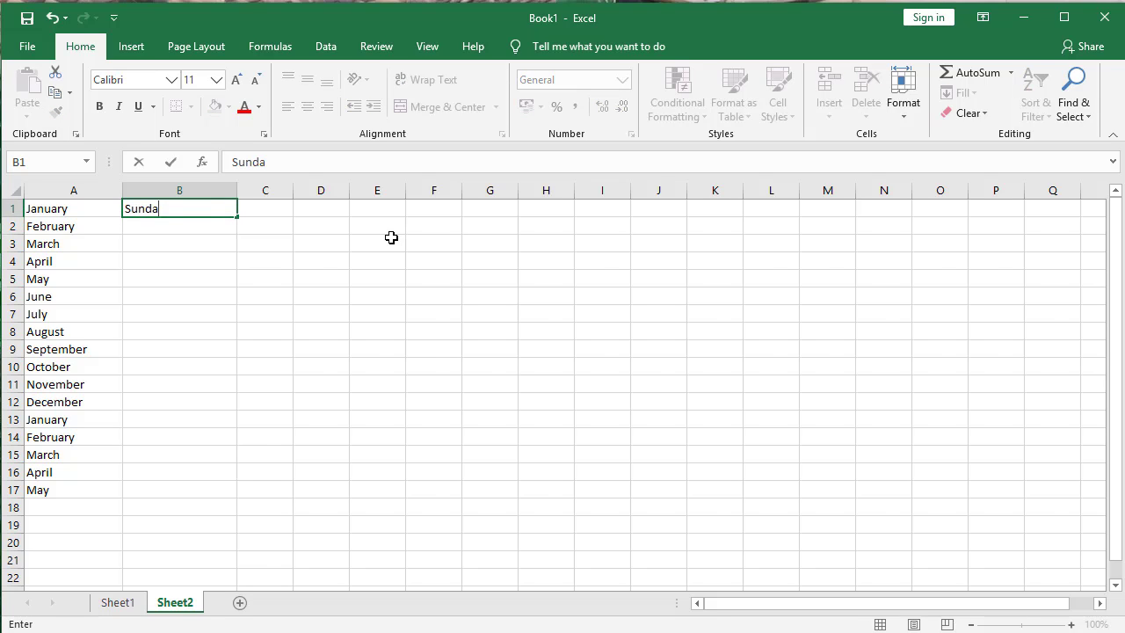
key(Return)
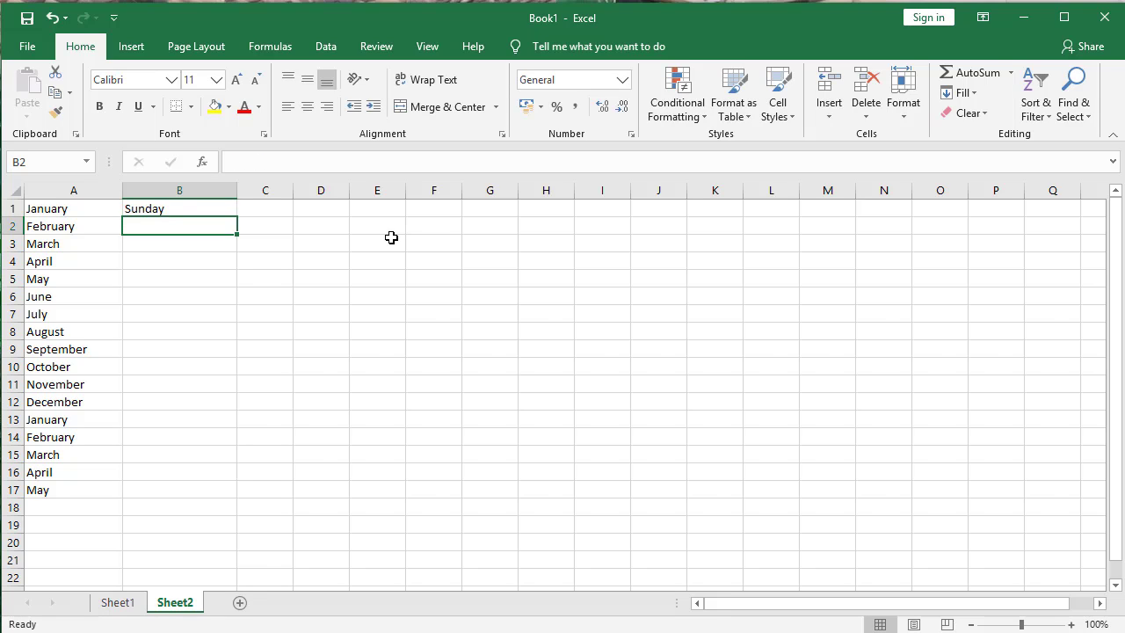
click(223, 207)
drag(237, 217, 230, 494)
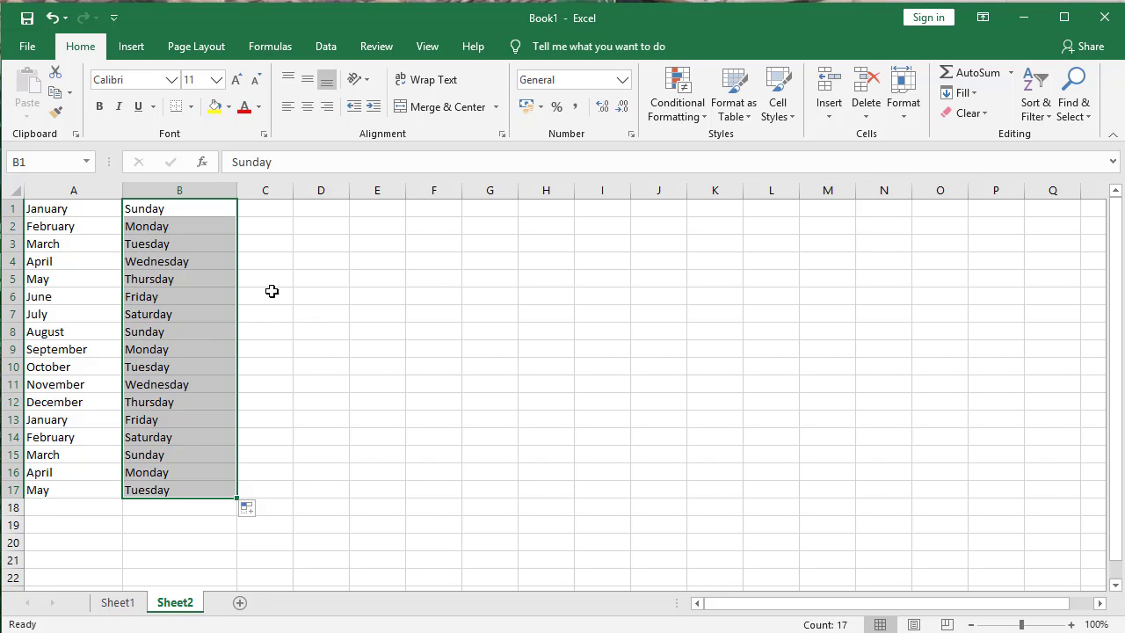
Step: Widen column C, enter Januari in C1 and extend the Indonesian month series down to C17
drag(290, 191, 373, 191)
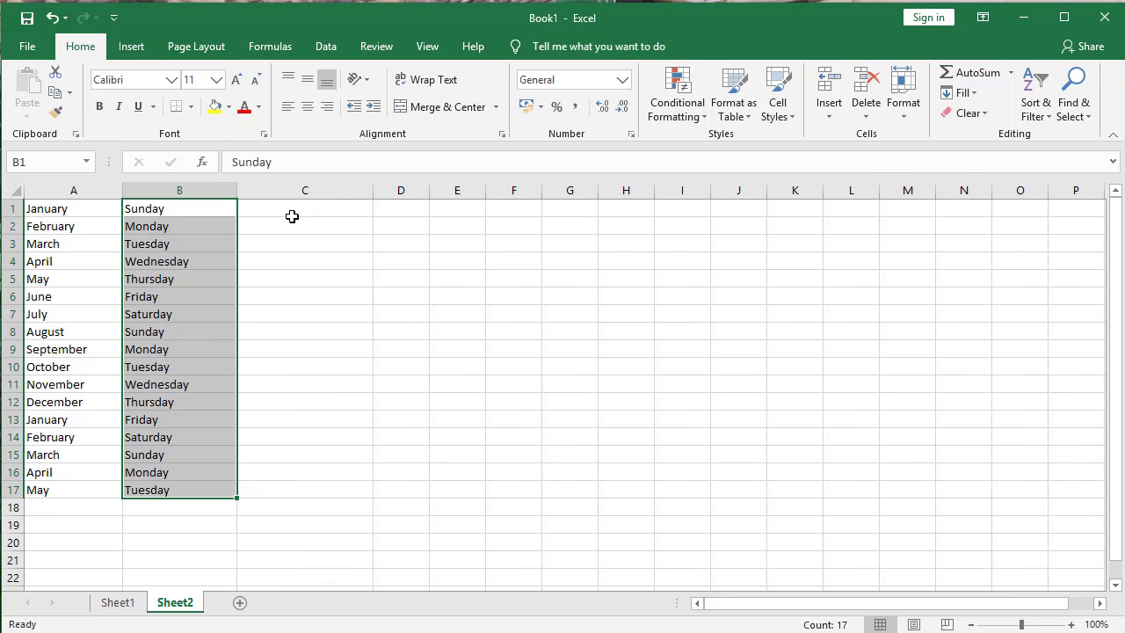
click(293, 209)
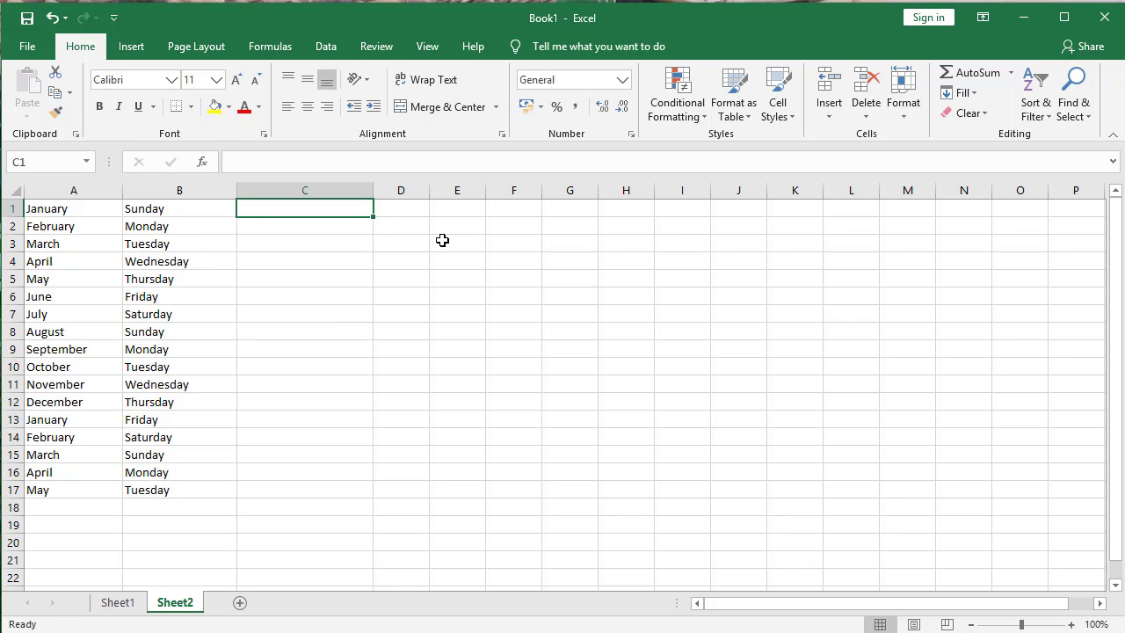
text(J)
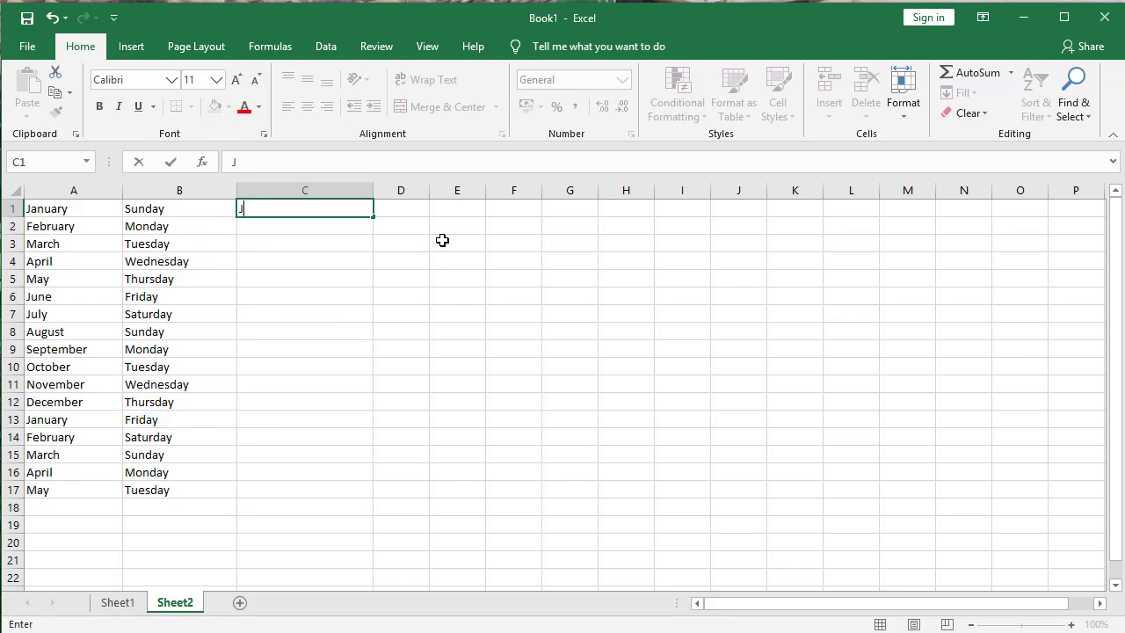
text(anuari)
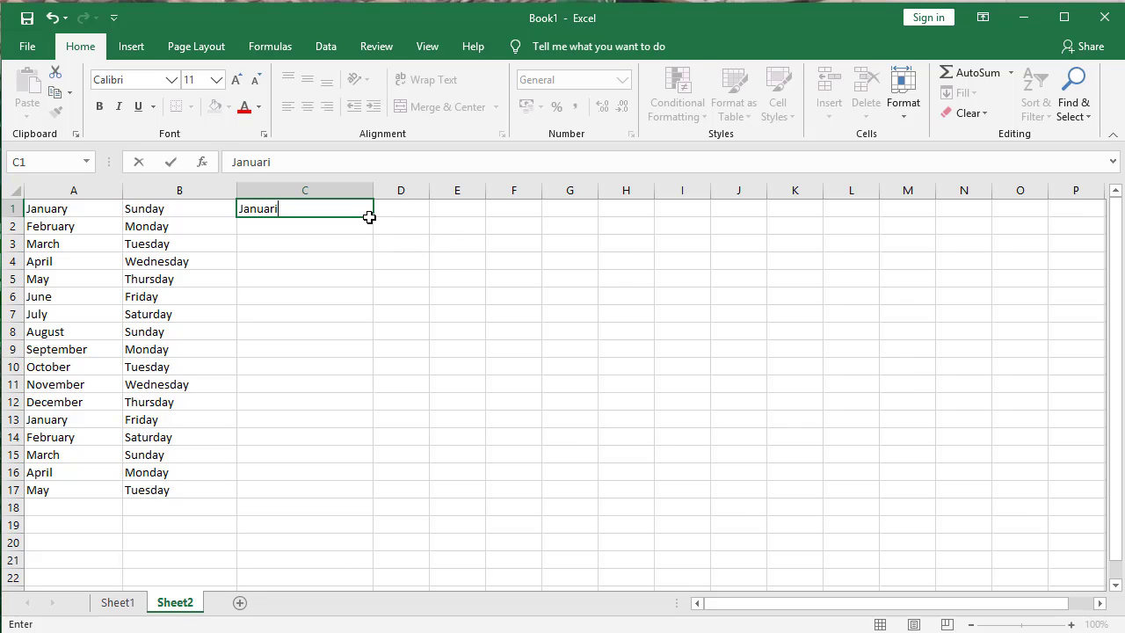
drag(374, 218, 349, 501)
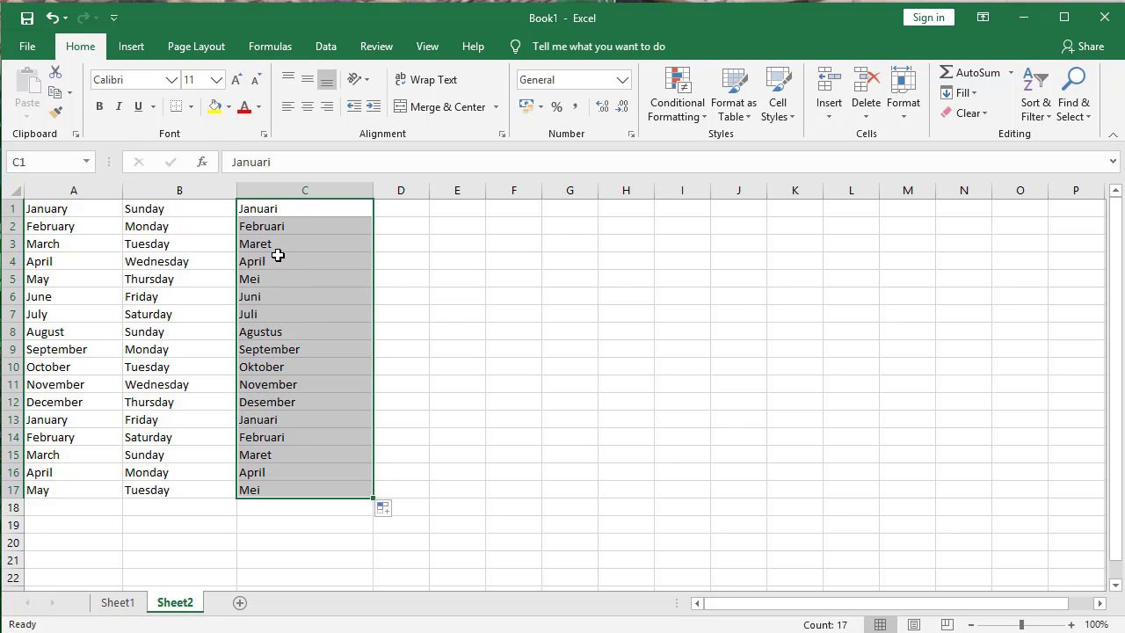
Step: Widen column D, enter Senin in D1 and extend the Indonesian weekday series down to D17
drag(428, 190, 470, 190)
click(429, 216)
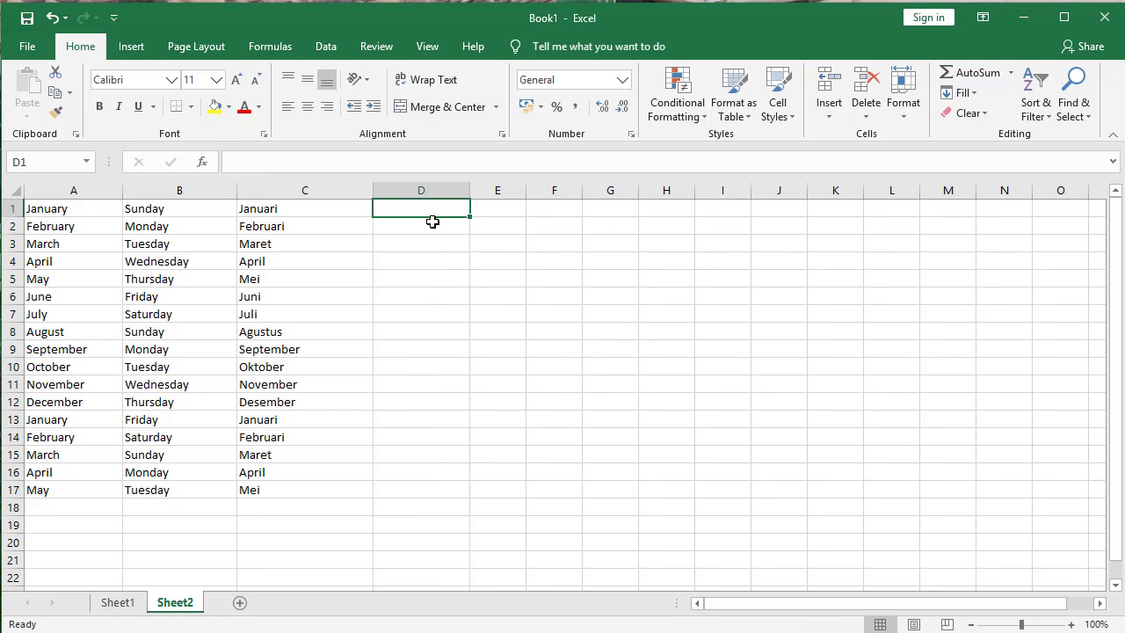
text(Senin)
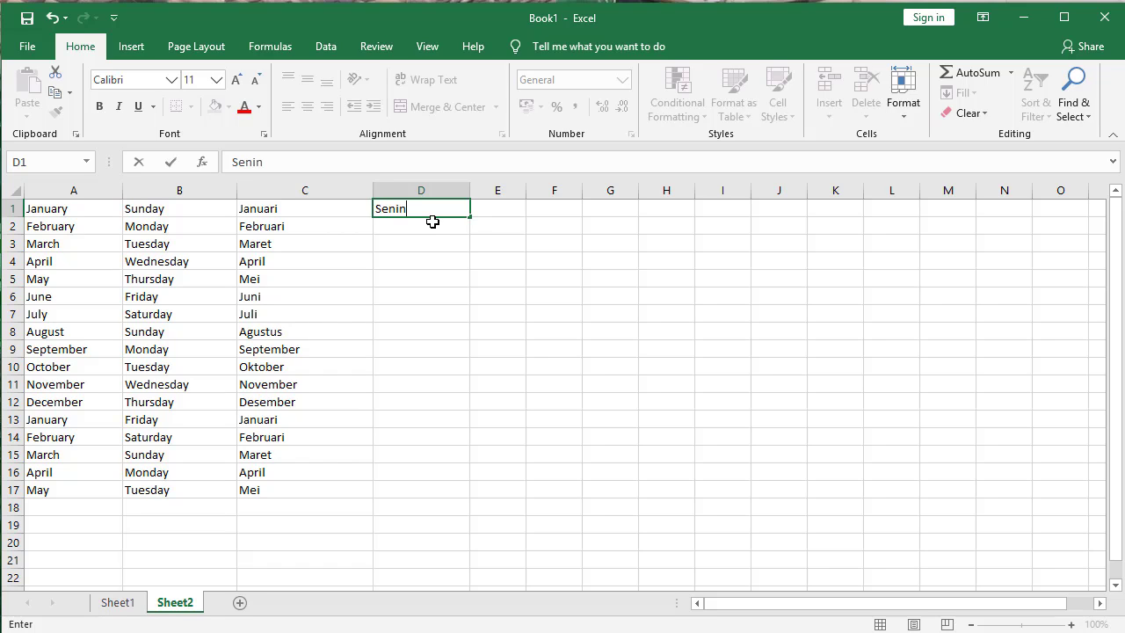
drag(472, 219, 427, 502)
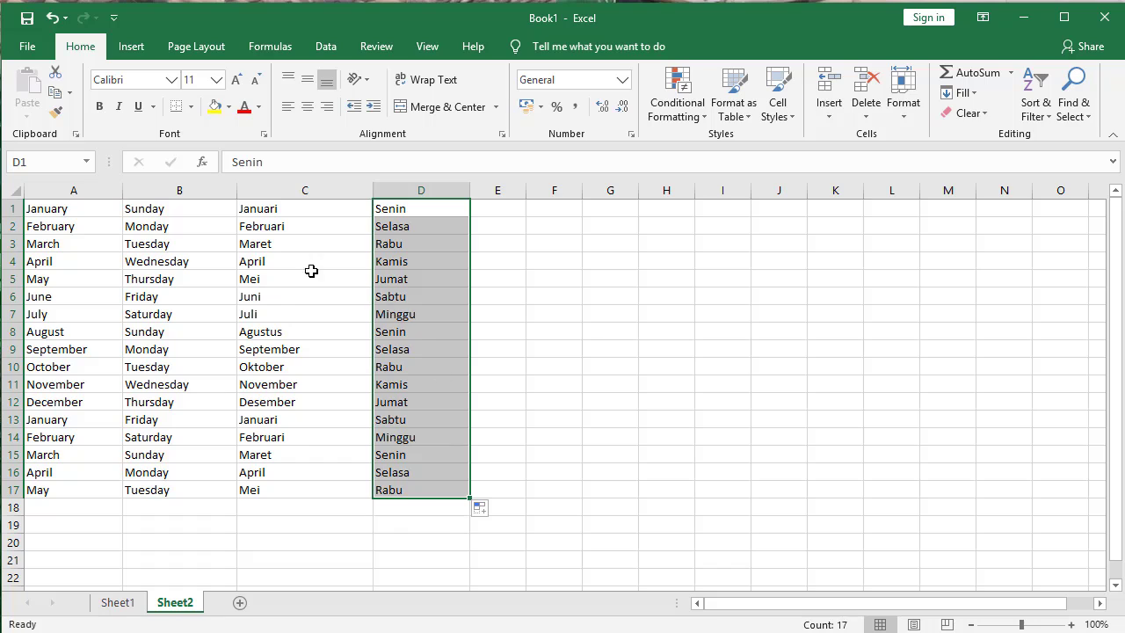
Step: Widen column E, enter pahing in E2 and fill it down to E17
drag(528, 192, 561, 188)
click(542, 210)
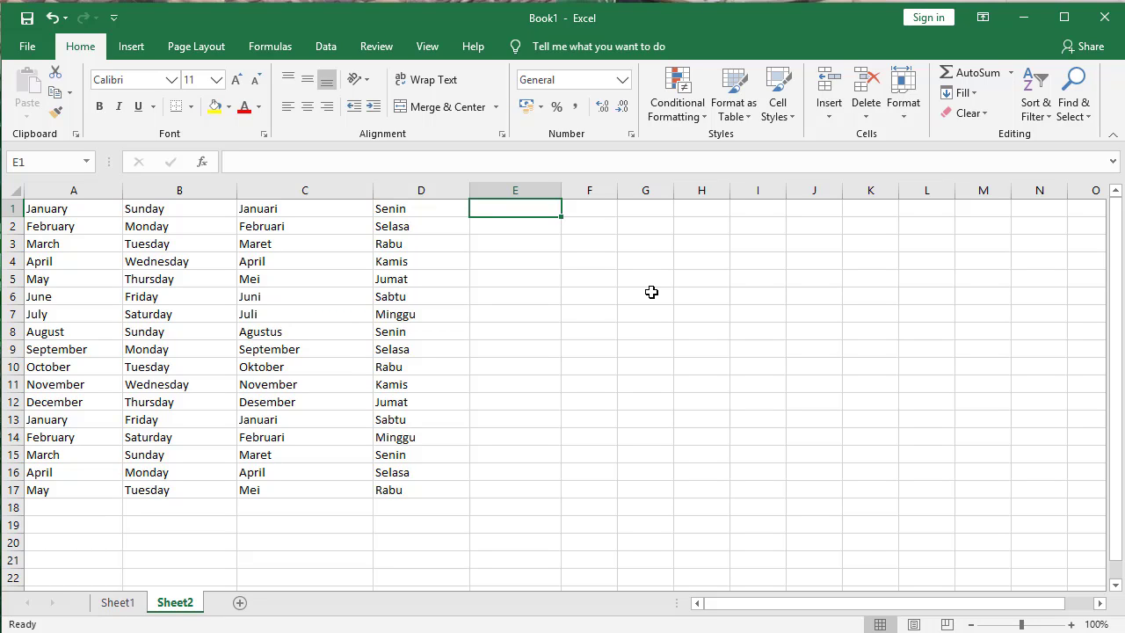
key(Down)
text(p)
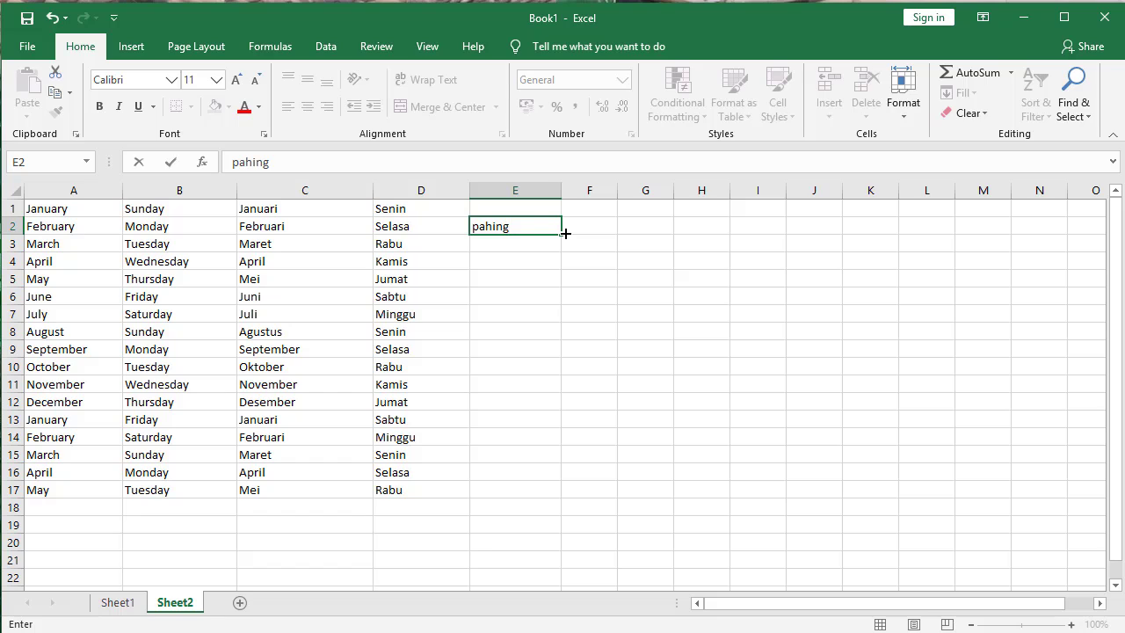
drag(565, 233, 517, 497)
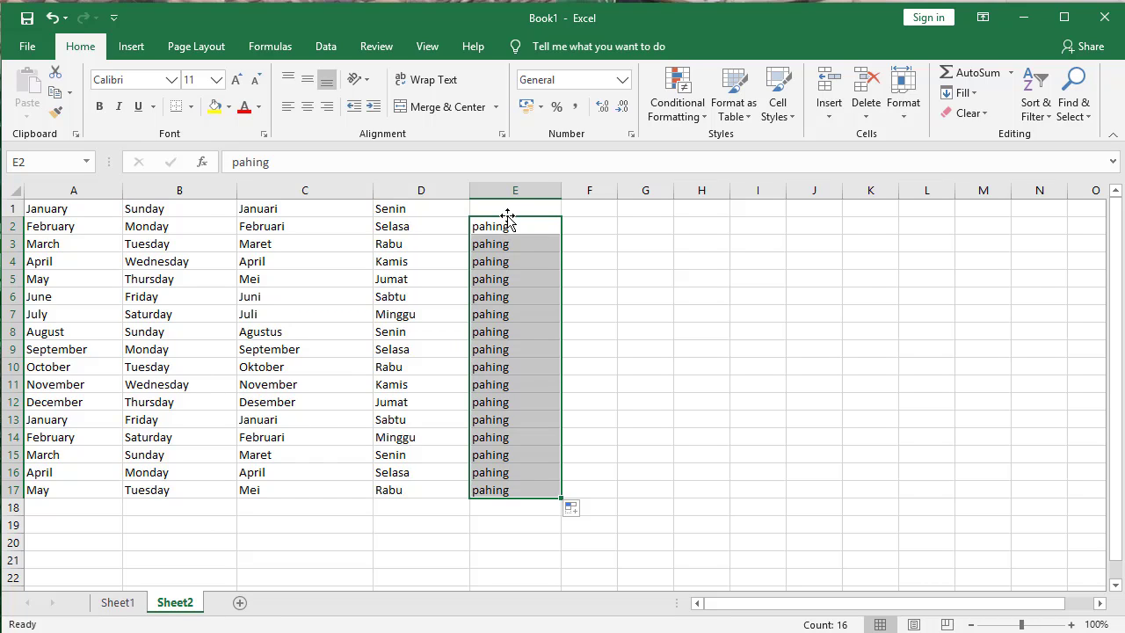
Step: Widen column F, highlight the filled cells of columns A, B and E for comparison, and select F2
click(603, 226)
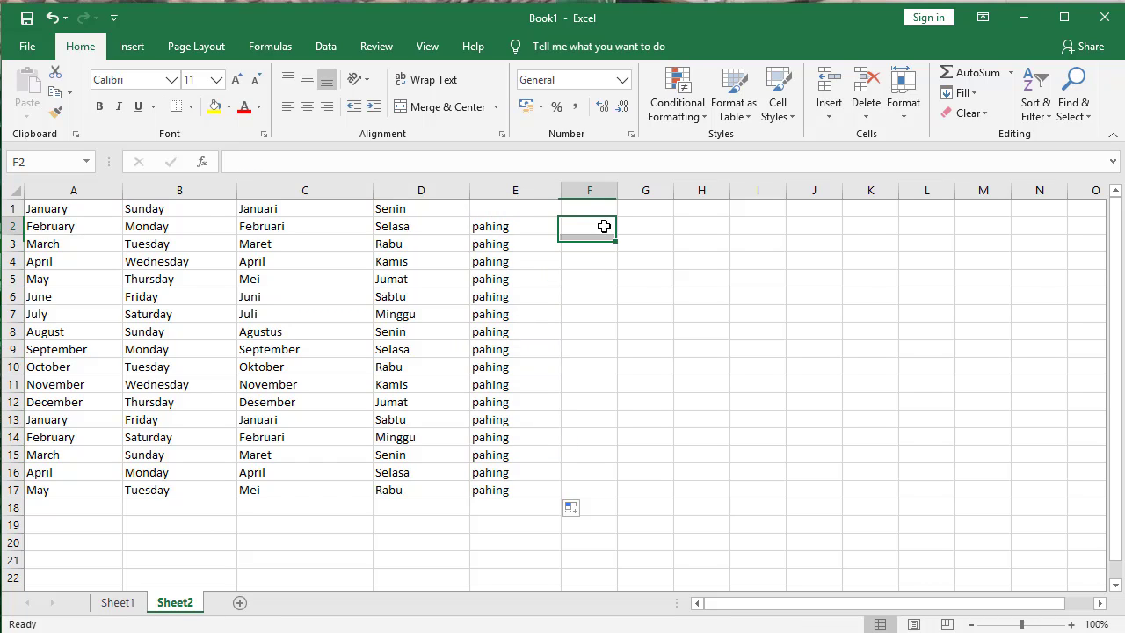
drag(618, 190, 656, 189)
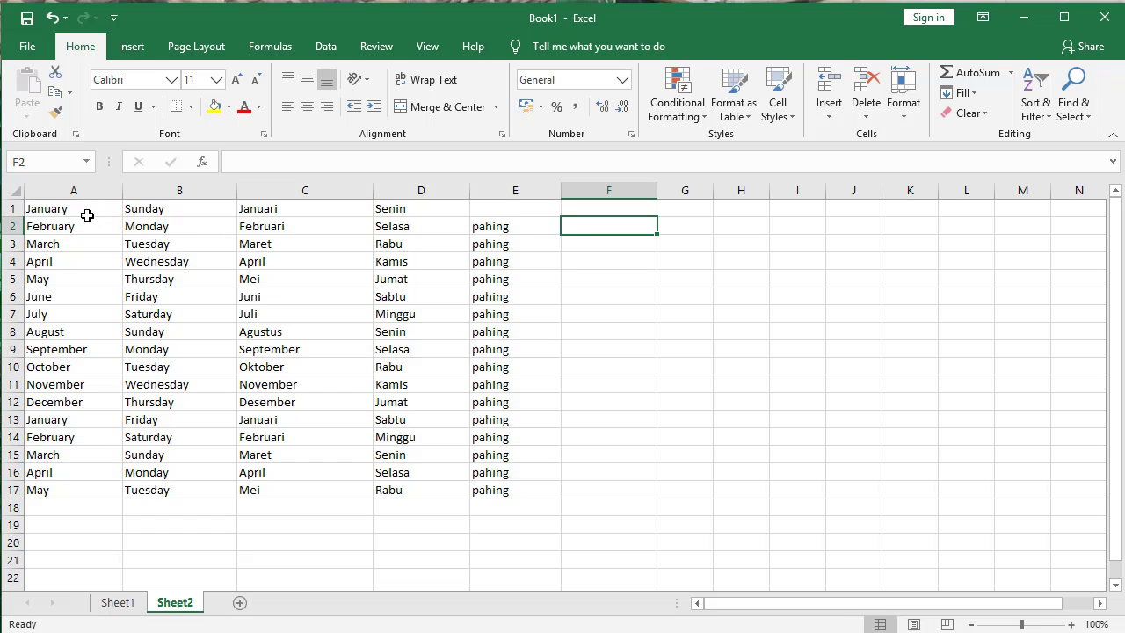
drag(86, 214, 79, 491)
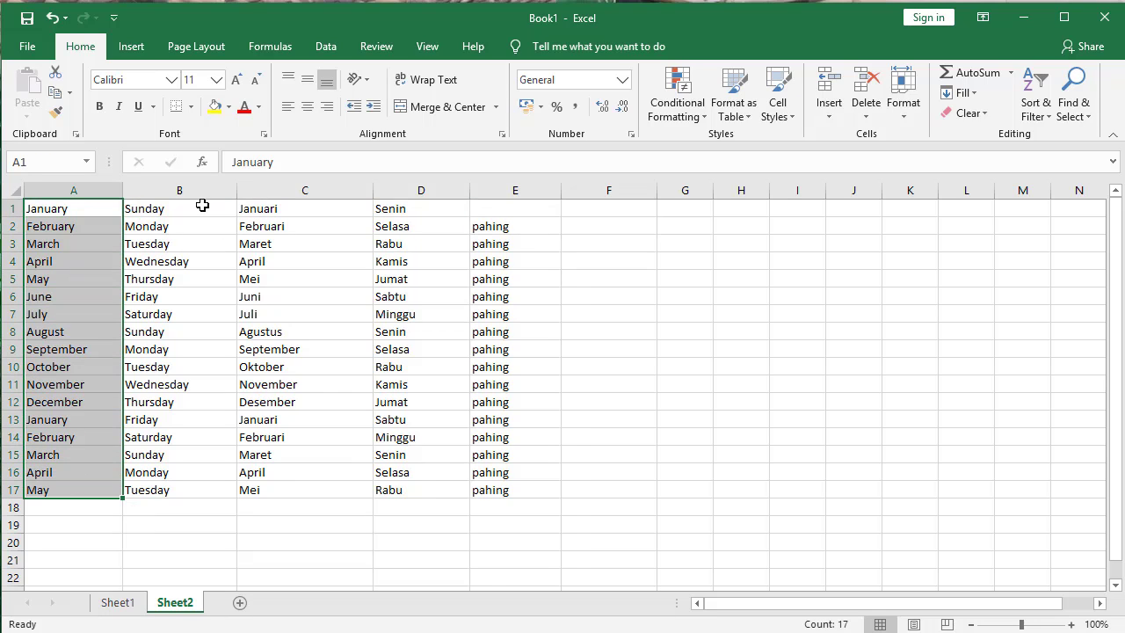
drag(201, 206, 206, 486)
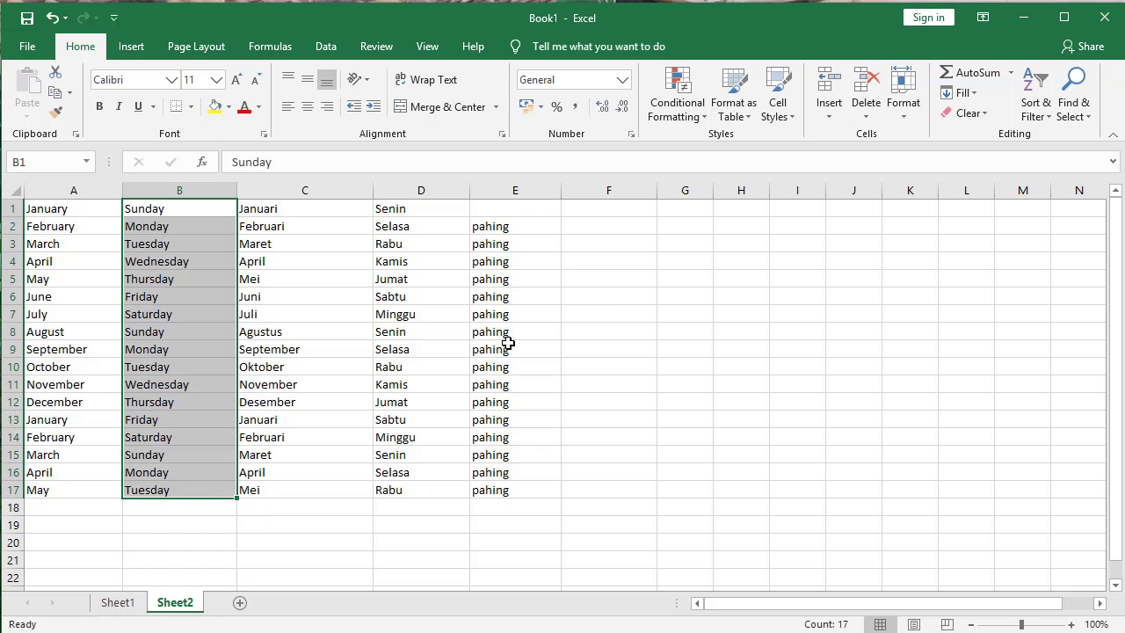
drag(512, 224, 535, 487)
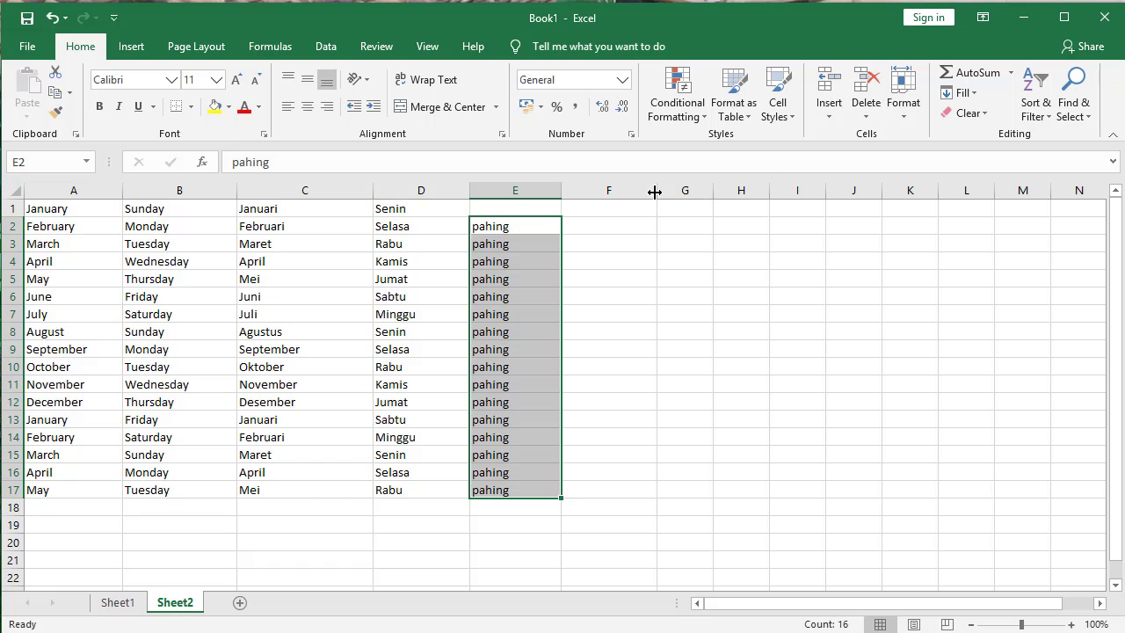
drag(654, 191, 657, 192)
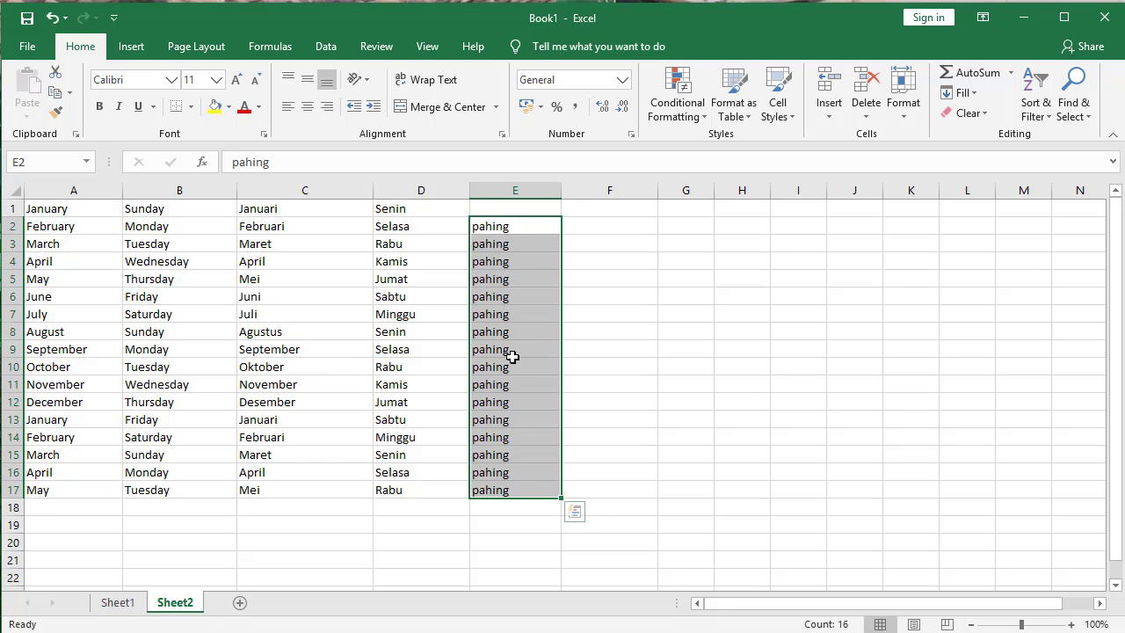
click(599, 229)
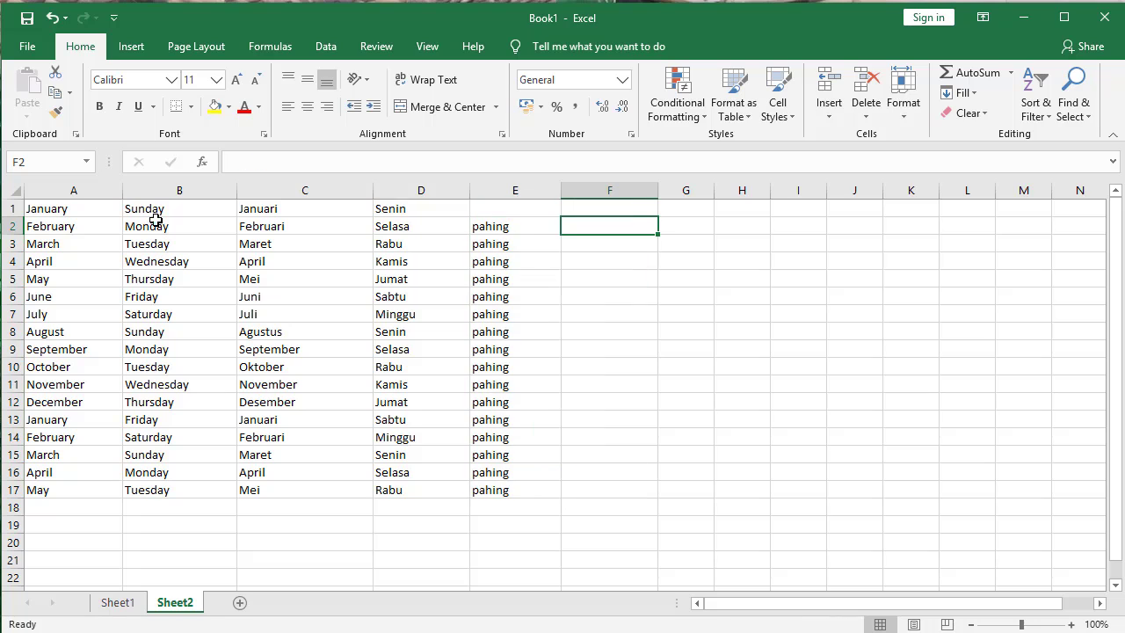
Step: Bring up the Custom Lists editor from the advanced Excel options and place it over the sheet
click(26, 48)
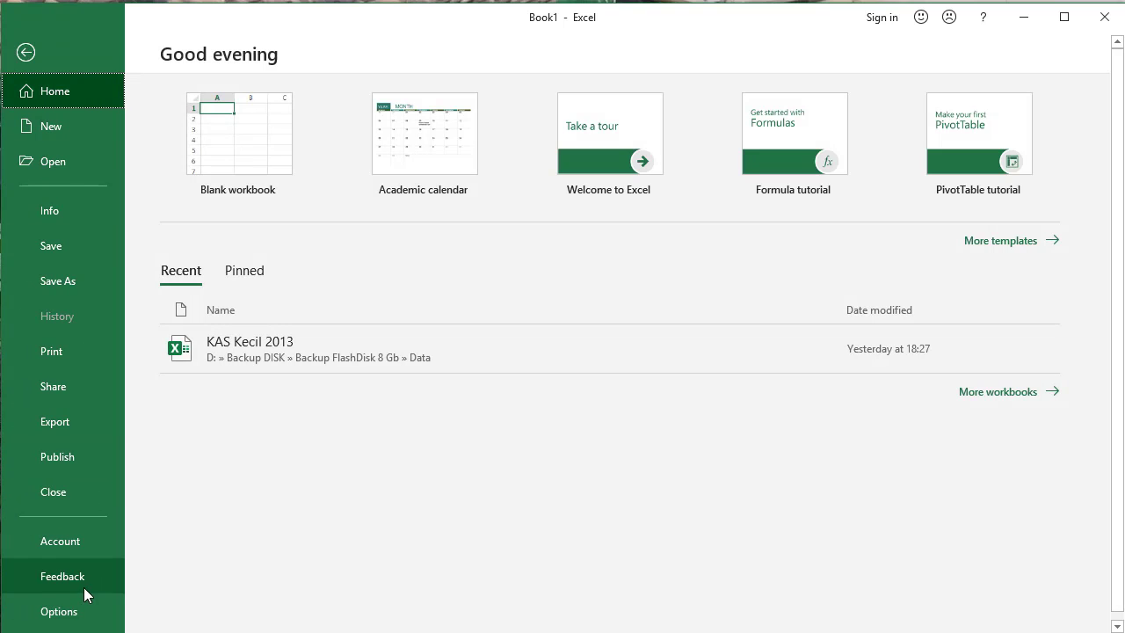
click(76, 614)
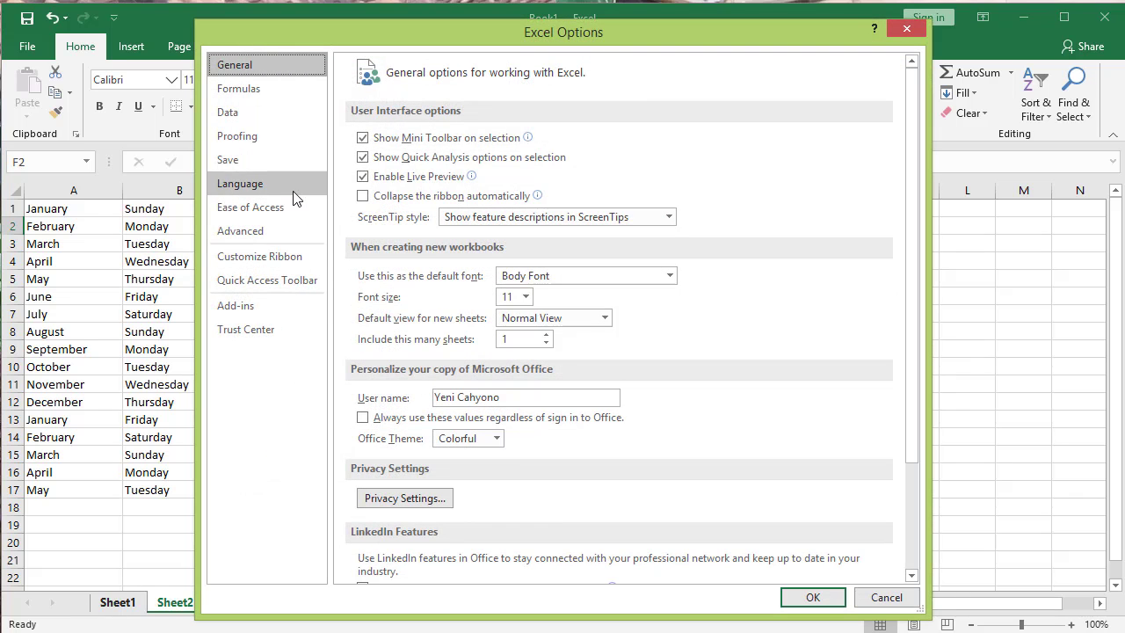
click(254, 234)
scroll(494, 298, down, 5)
scroll(500, 301, down, 10)
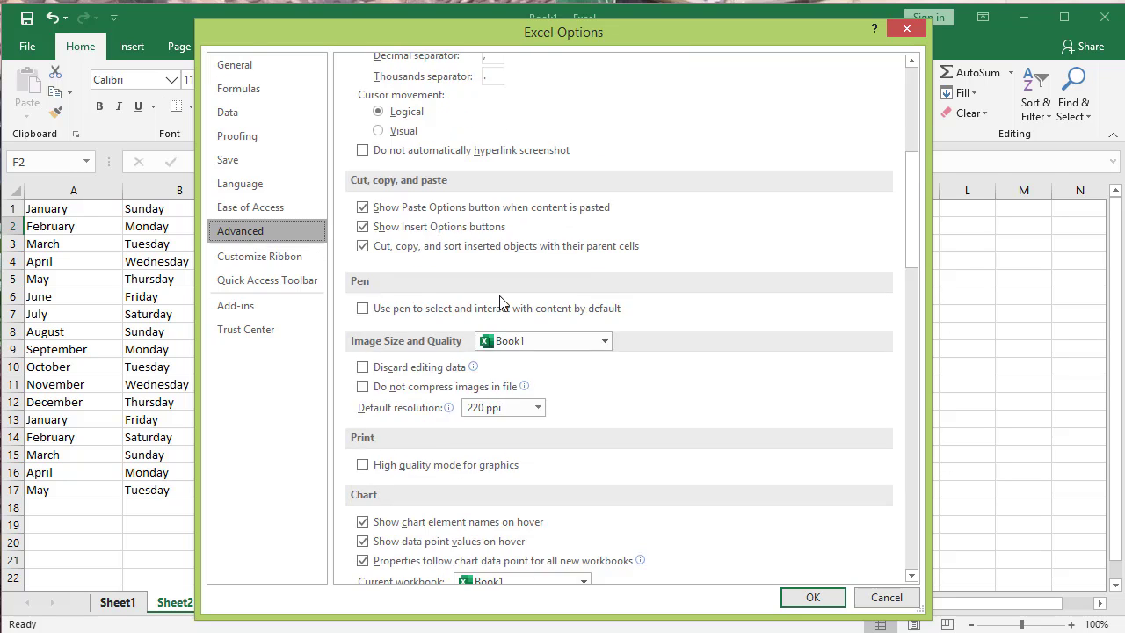
scroll(501, 303, down, 12)
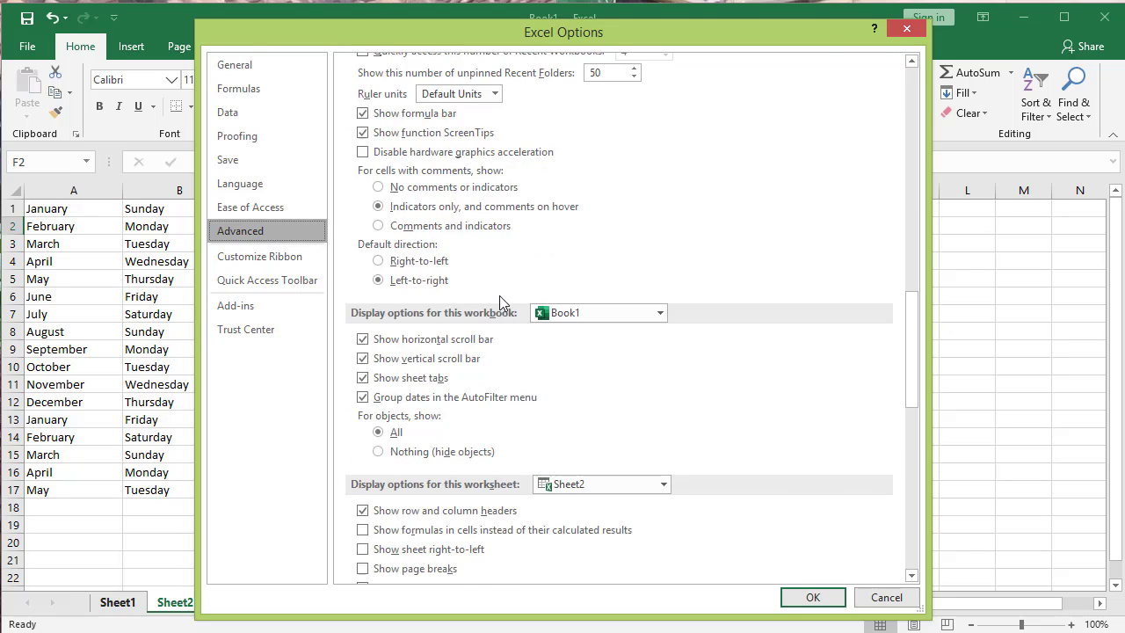
scroll(501, 302, down, 6)
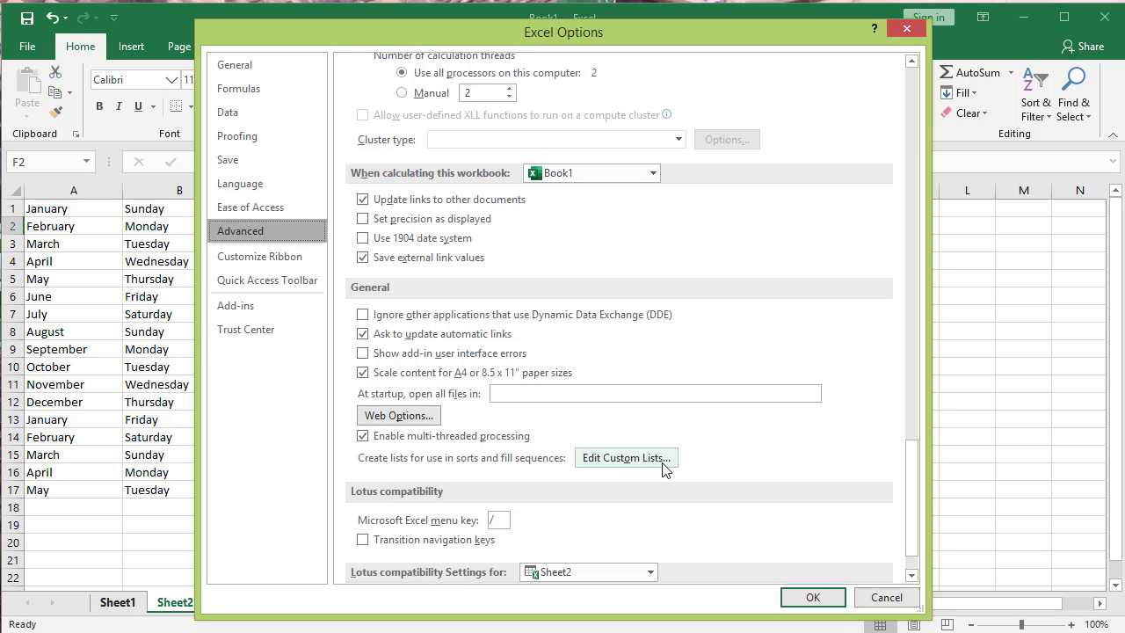
click(639, 464)
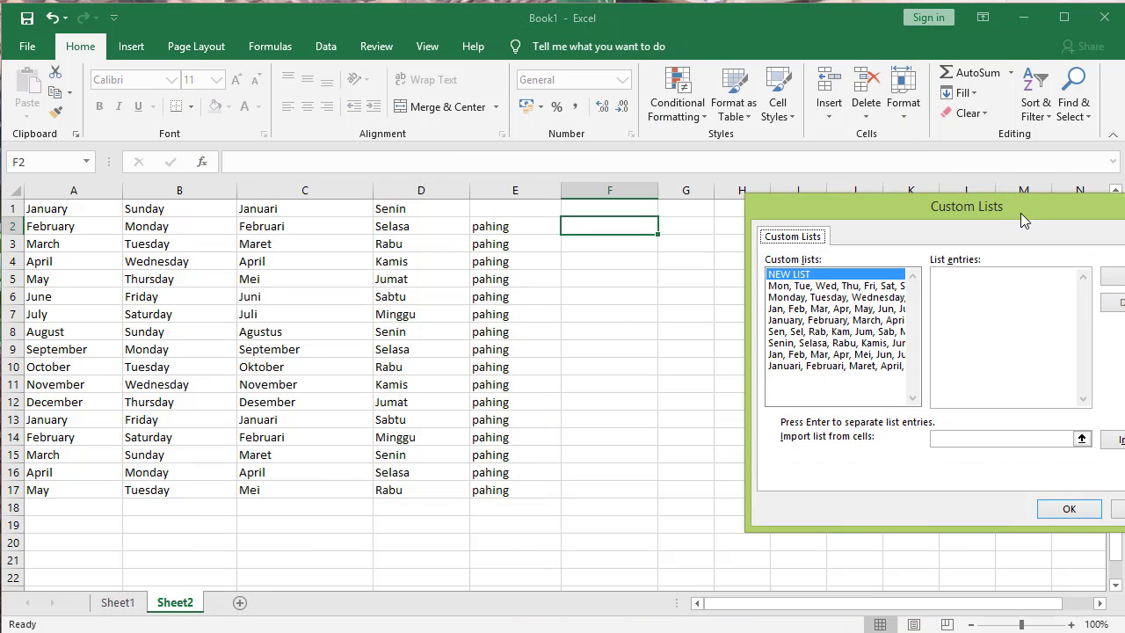
drag(1020, 213, 650, 147)
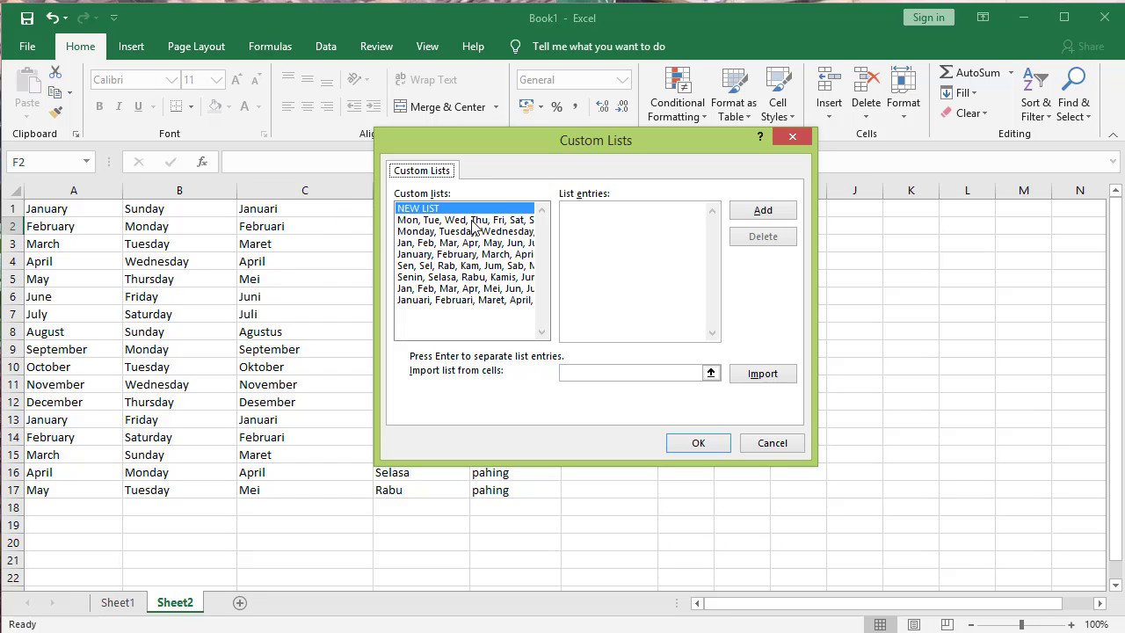
drag(505, 145, 437, 178)
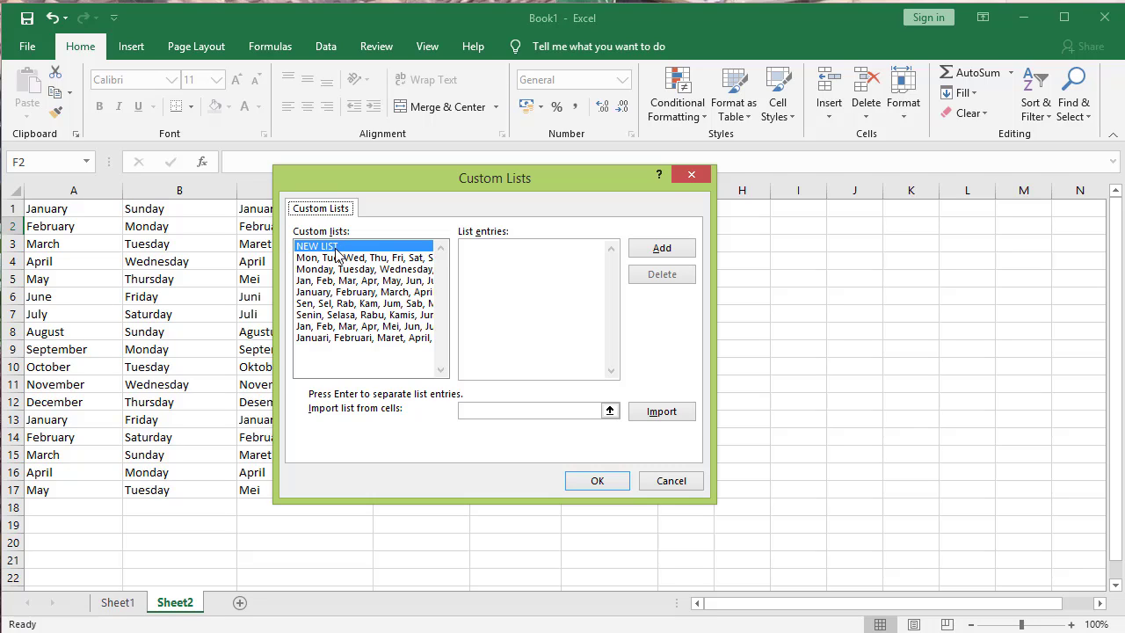
Step: Start a new custom list with the entries Pon, Pahing and kliwon
click(336, 249)
click(507, 254)
text(P)
text(ahing  )
text(kliwon)
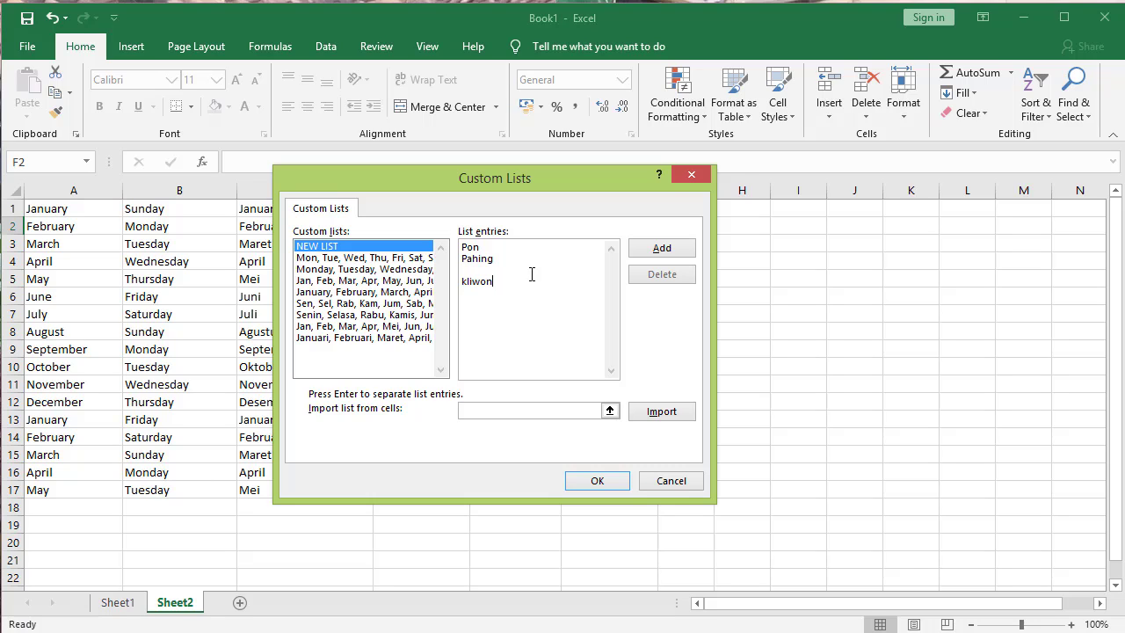
Step: Correct the third entry to Kliwon without a blank line above, append Wage and Legi, and save the custom list
key(Delete)
key(Delete)
text(K)
key(End)
text(eg)
key(BackSpace)
key(BackSpace)
key(BackSpace)
key(BackSpace)
click(661, 248)
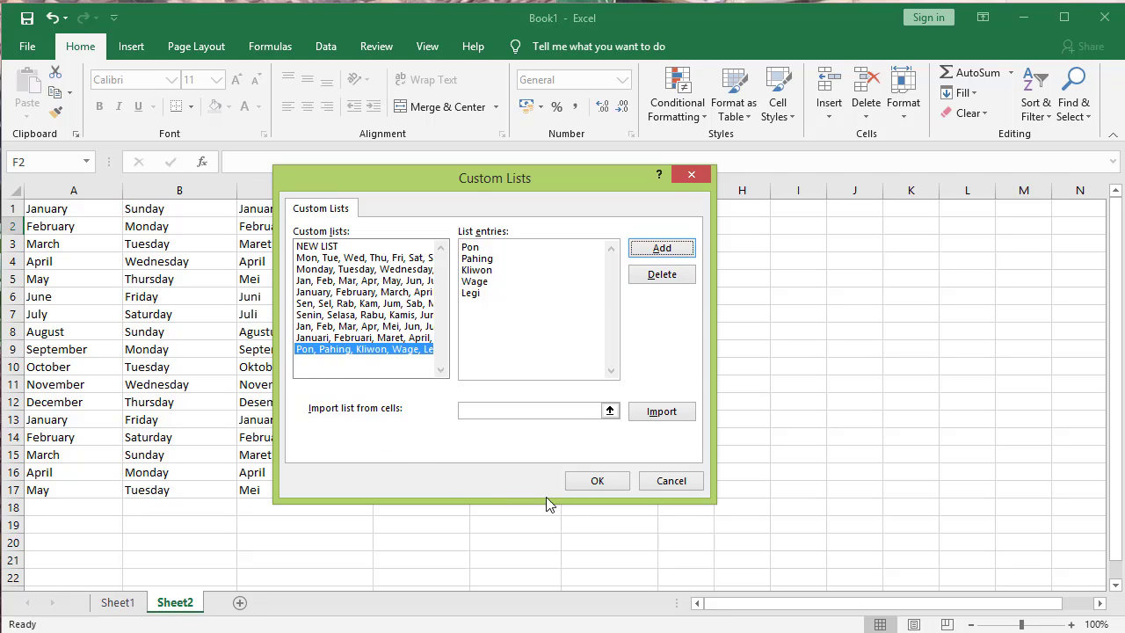
click(597, 482)
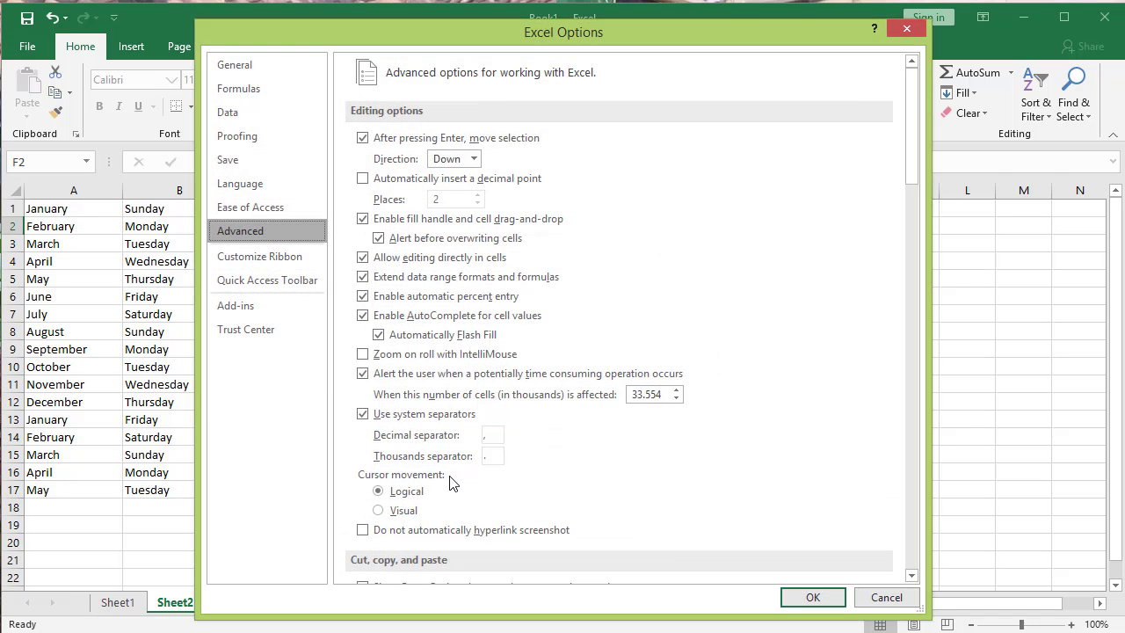
click(801, 599)
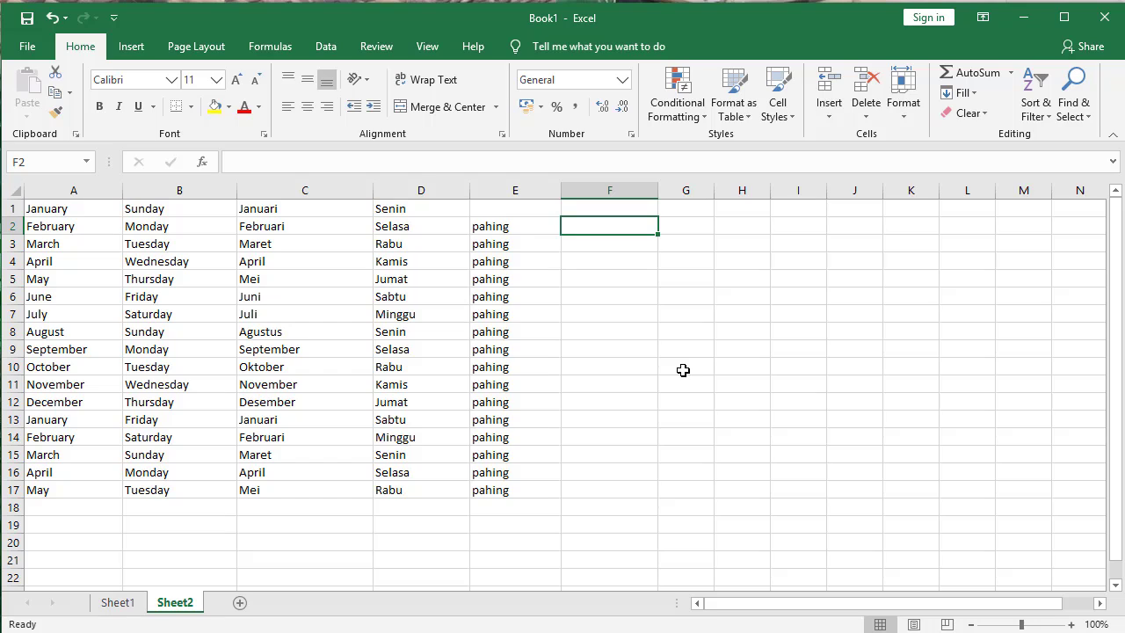
text(Pon)
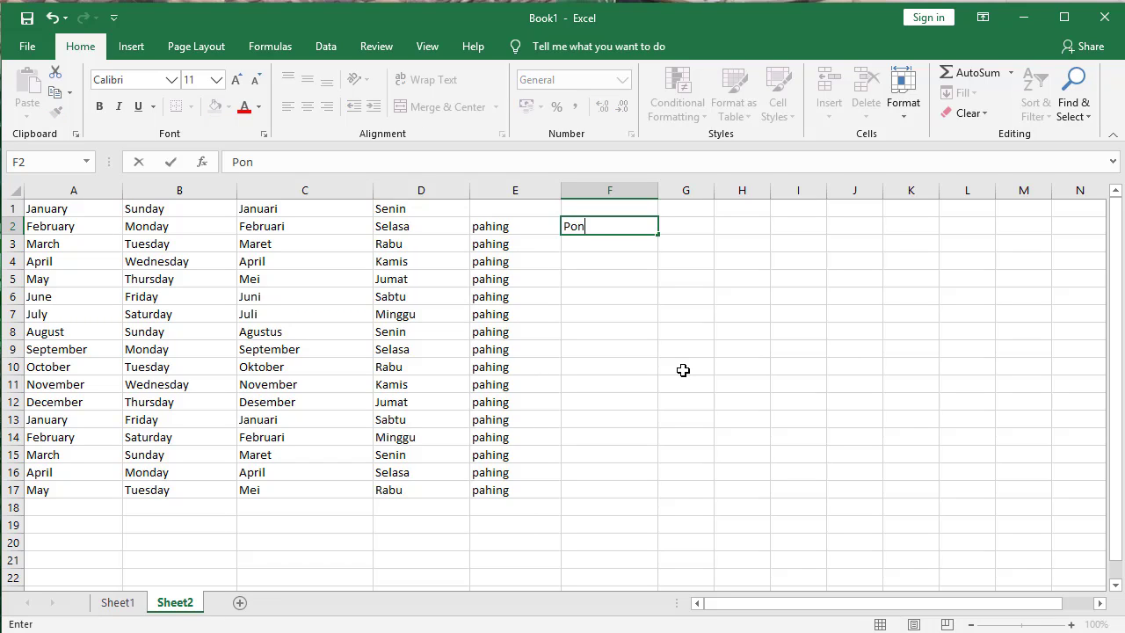
key(BackSpace)
key(BackSpace)
key(BackSpace)
key(Return)
Step: Enter Wage in F1 and extend the custom list series down to F17
key(Up)
key(Up)
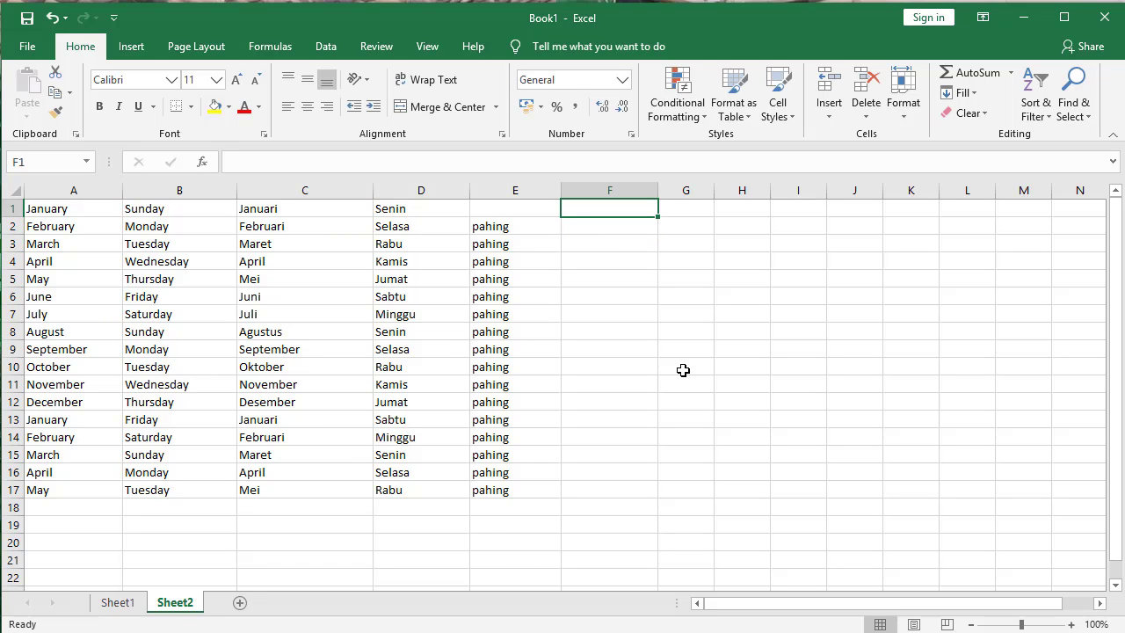
text(Wage)
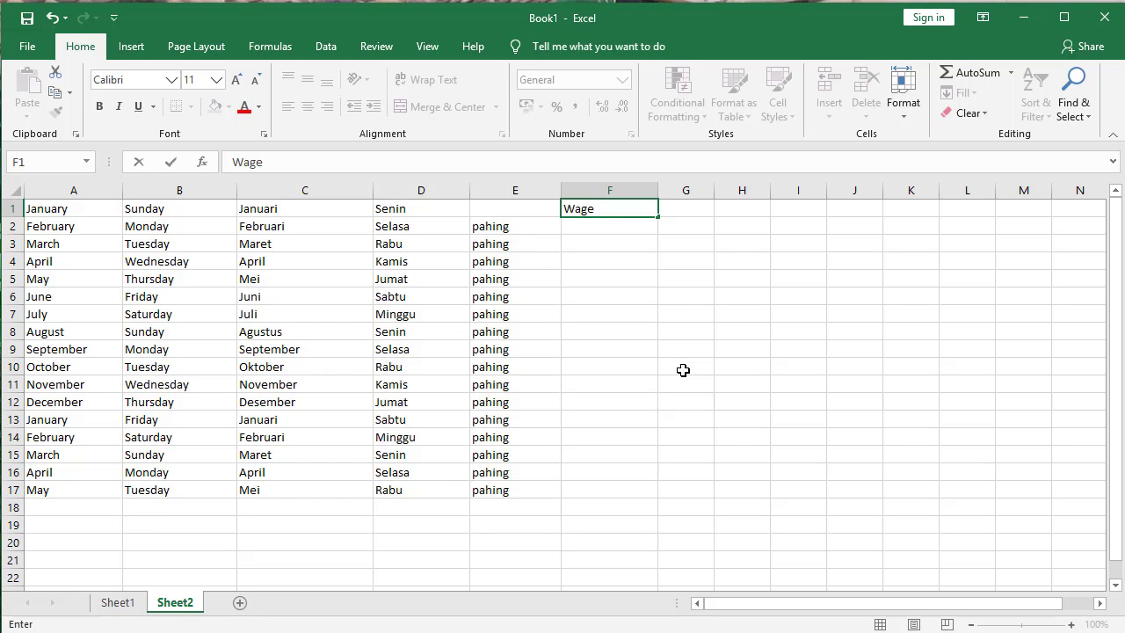
key(ctrl+Return)
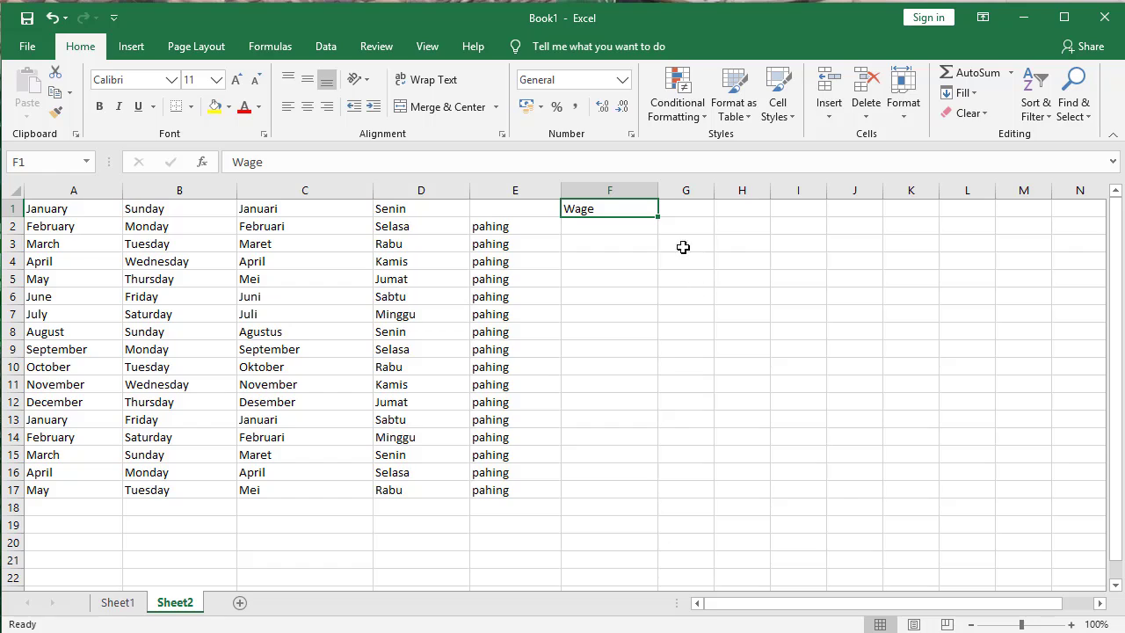
drag(660, 218, 647, 489)
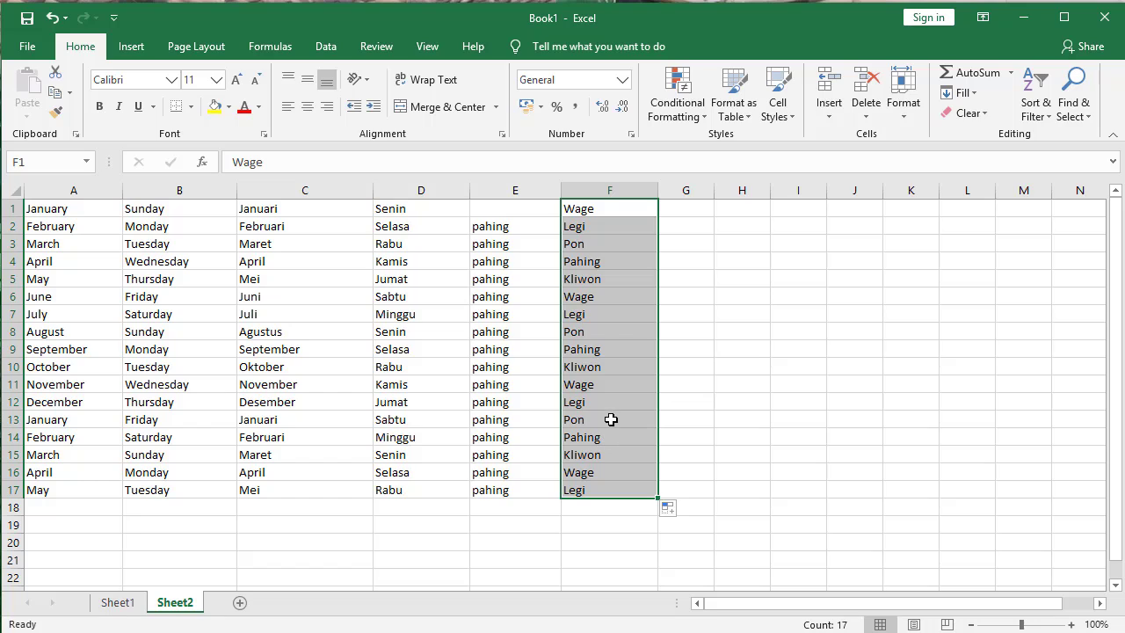
Step: Review the entries of the saved Pon, Pahing, Kliwon, Wage, Legi list in the Custom Lists editor and leave without changes
click(683, 213)
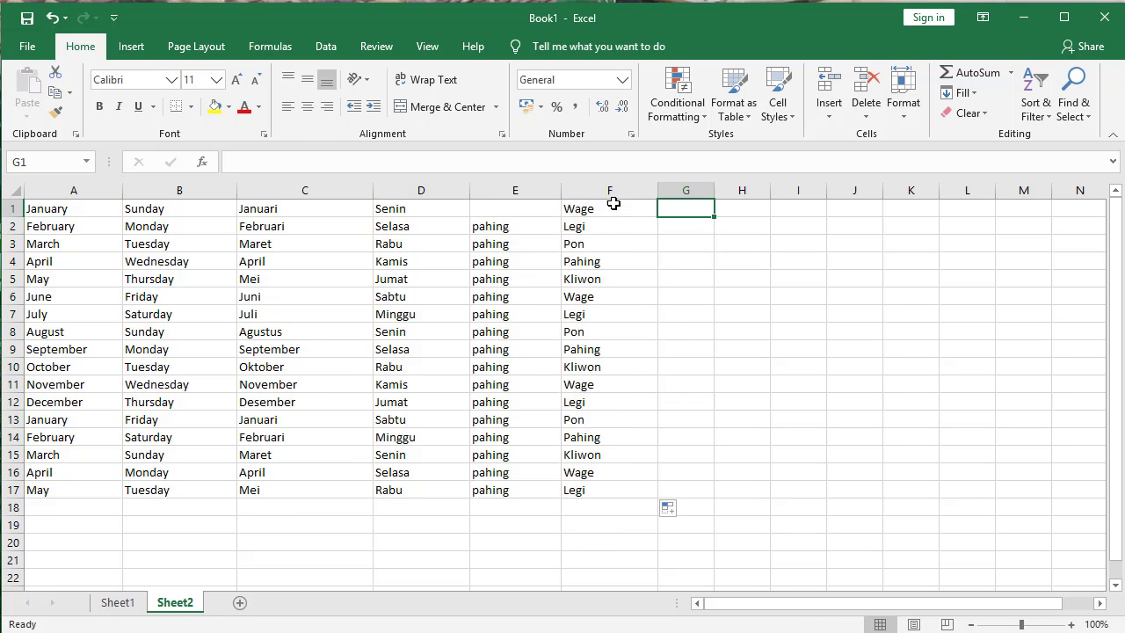
click(27, 48)
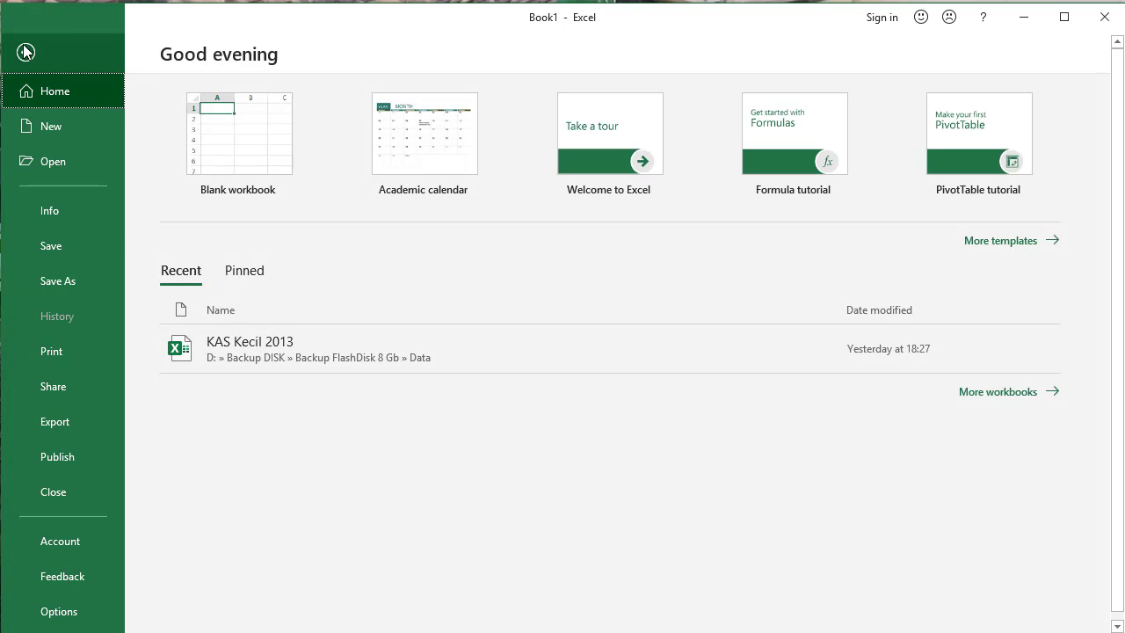
click(63, 610)
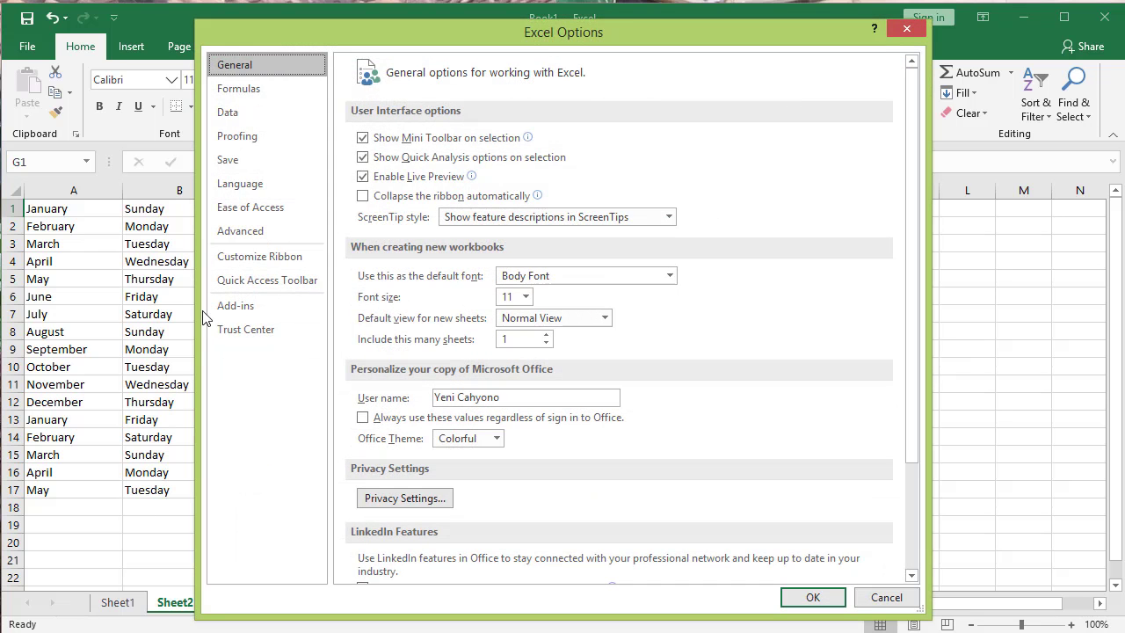
click(235, 237)
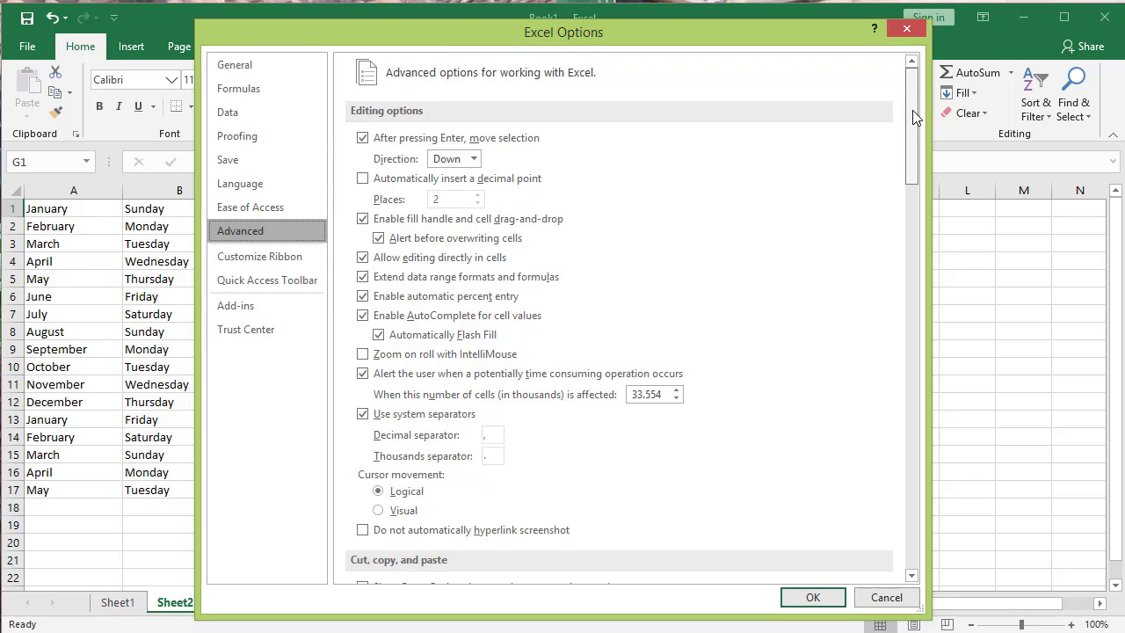
drag(914, 117, 700, 492)
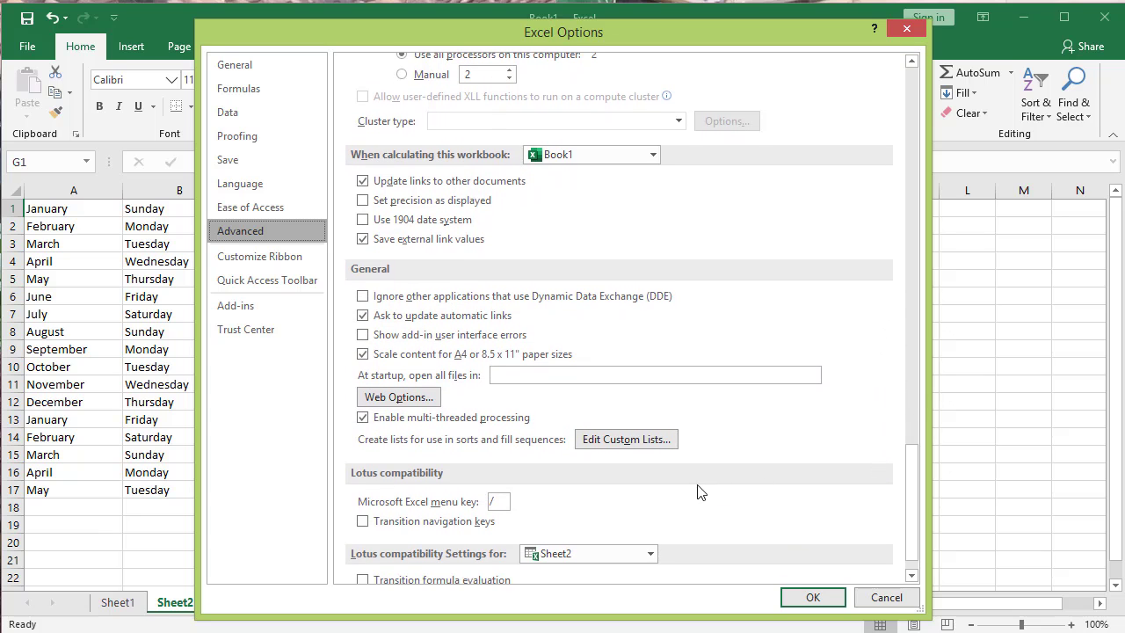
click(627, 440)
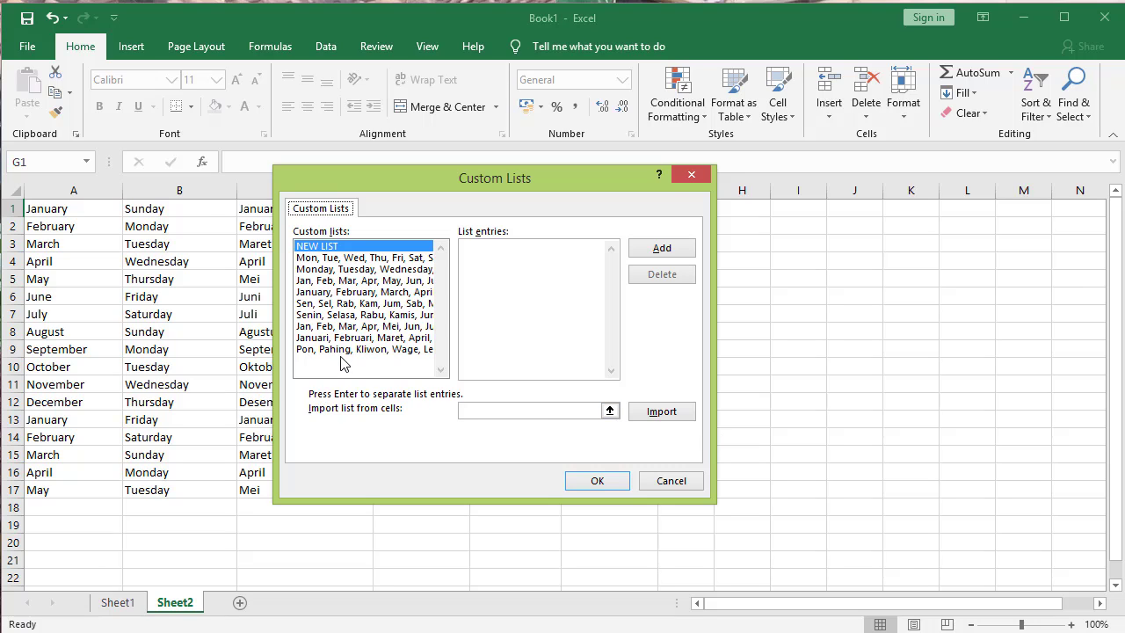
click(344, 350)
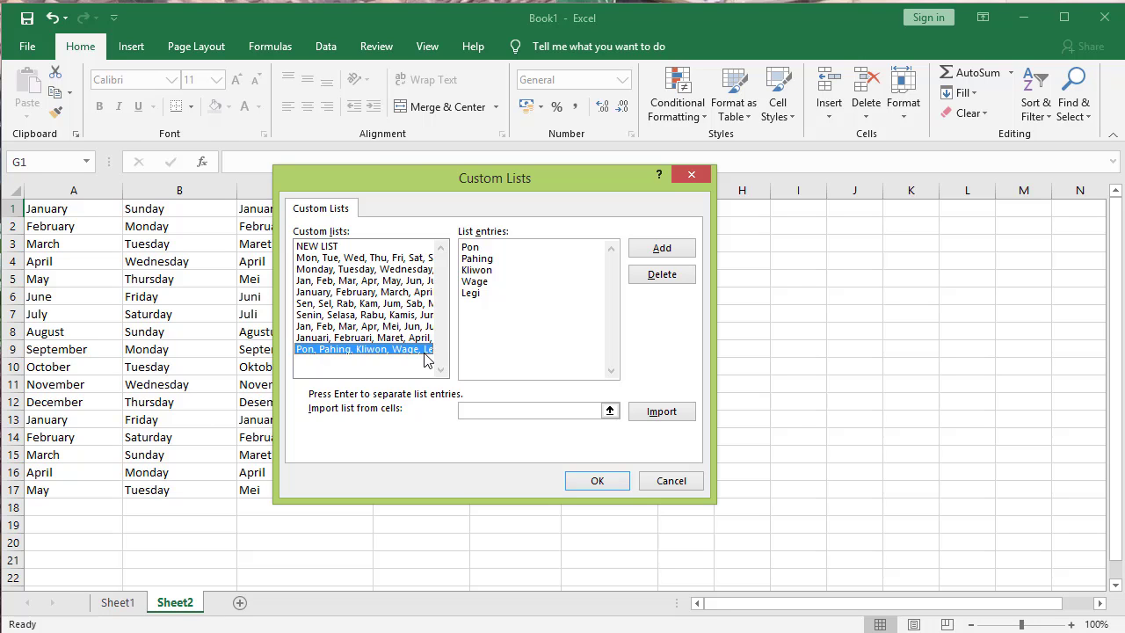
click(661, 481)
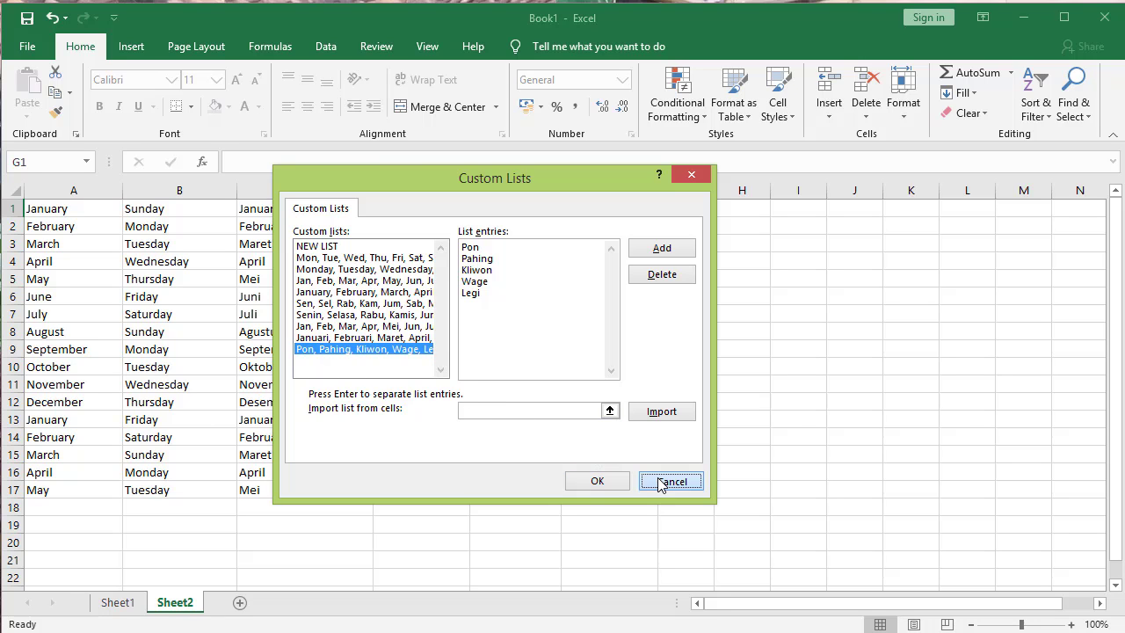
click(884, 595)
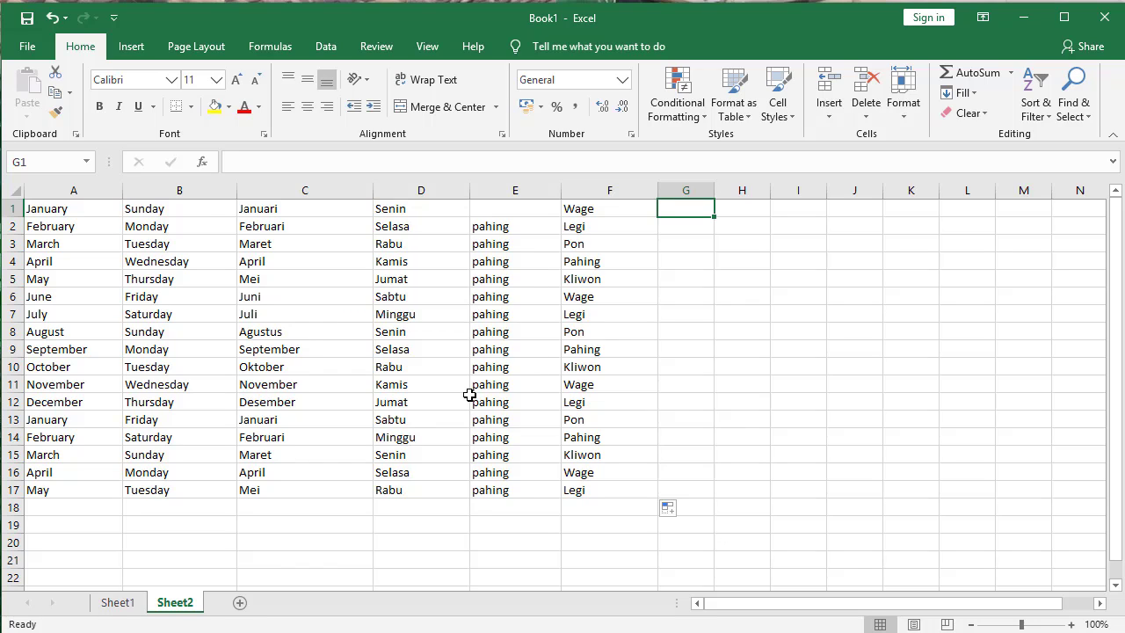
Step: Add a new worksheet after Sheet2 and enter Left in A1
click(240, 603)
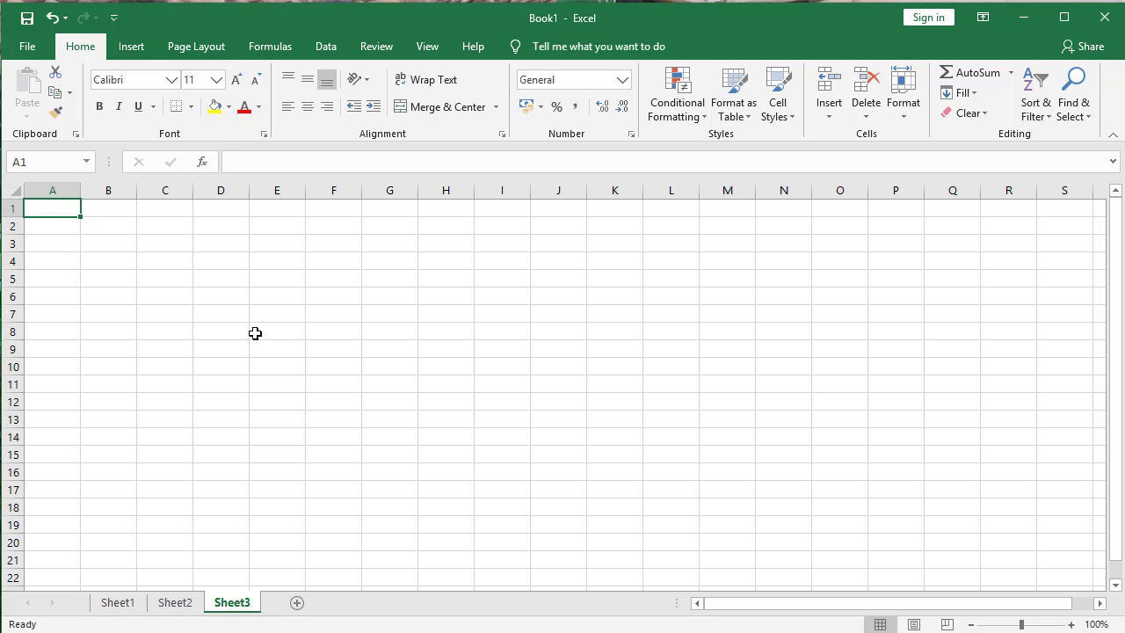
text(L)
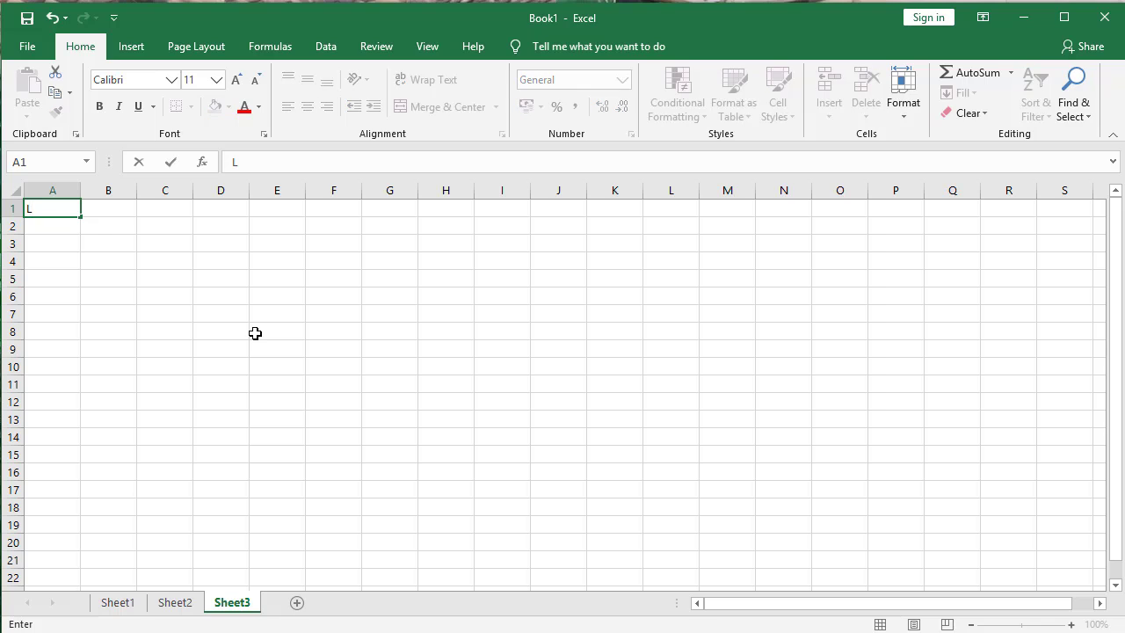
text(eft)
key(Return)
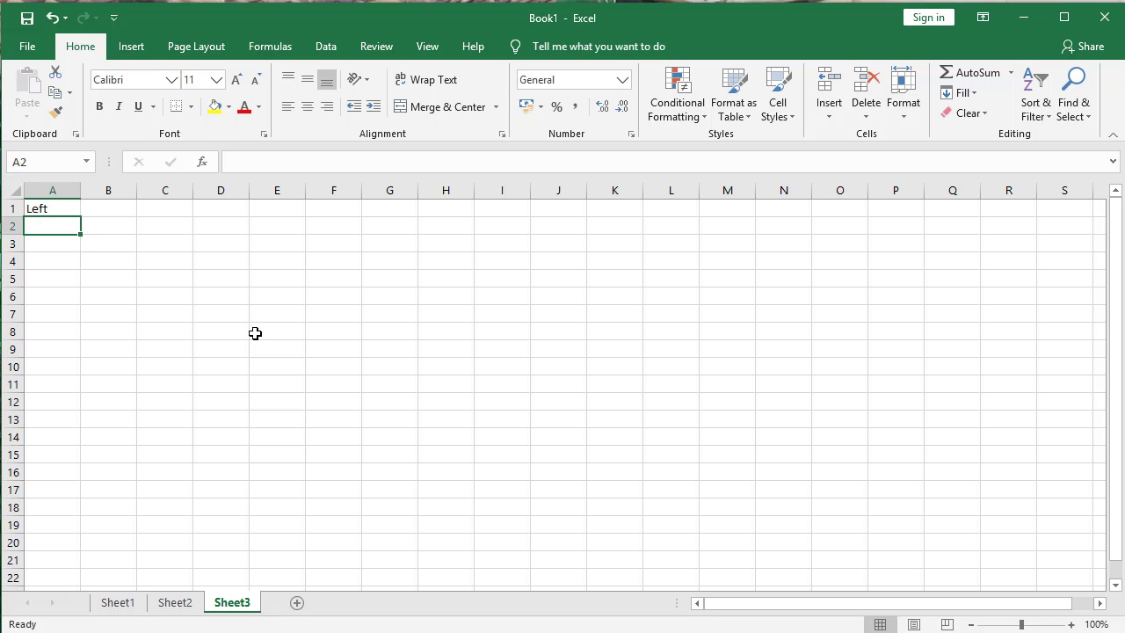
Step: Enter Right in A2 and Mid in A3
text(R)
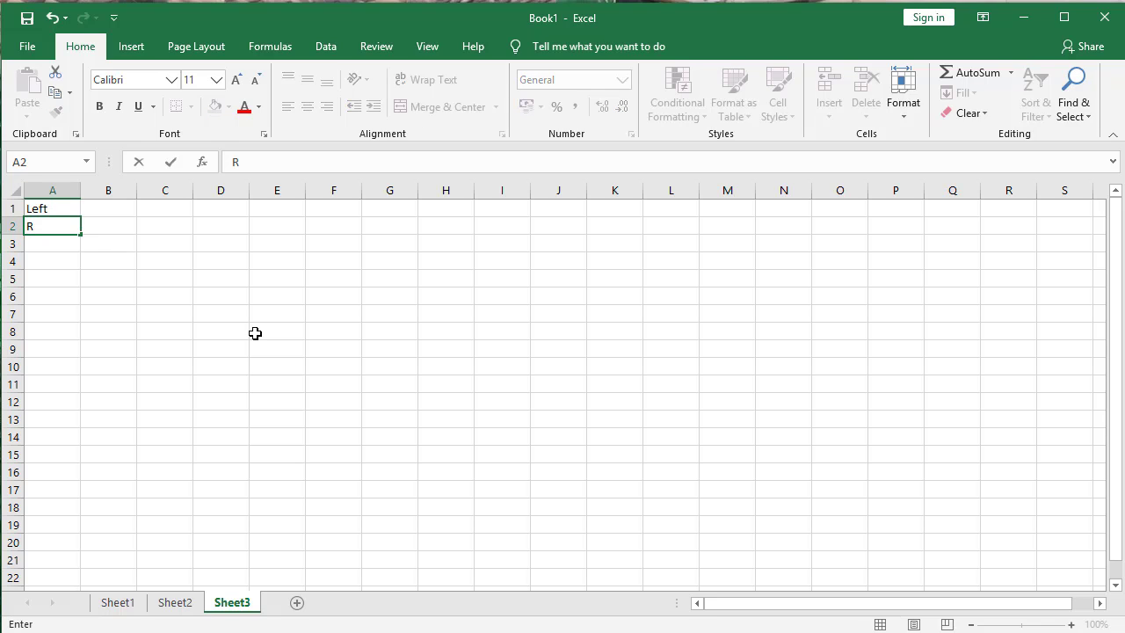
text(ight)
key(BackSpace)
key(BackSpace)
text(th)
key(BackSpace)
key(BackSpace)
text(ht)
key(Return)
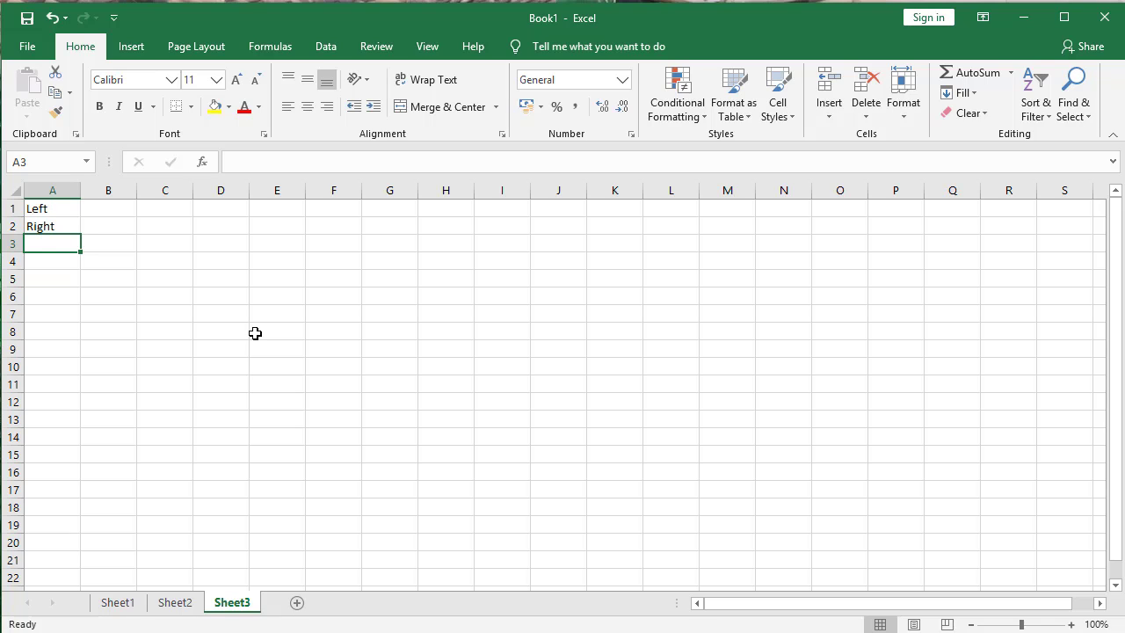
text(Mid)
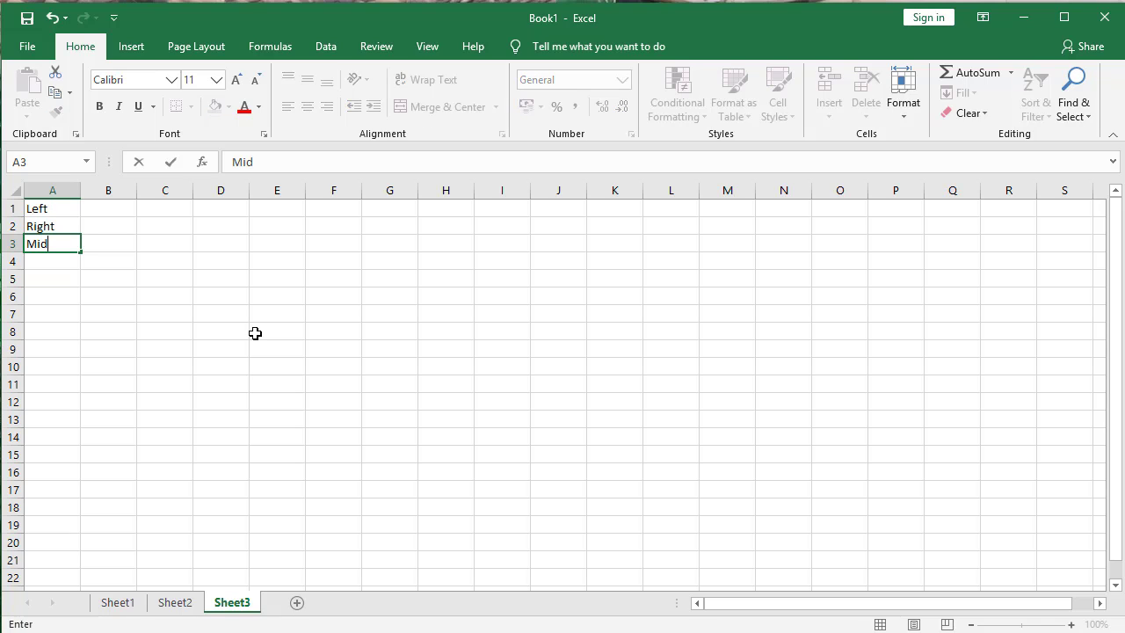
key(Return)
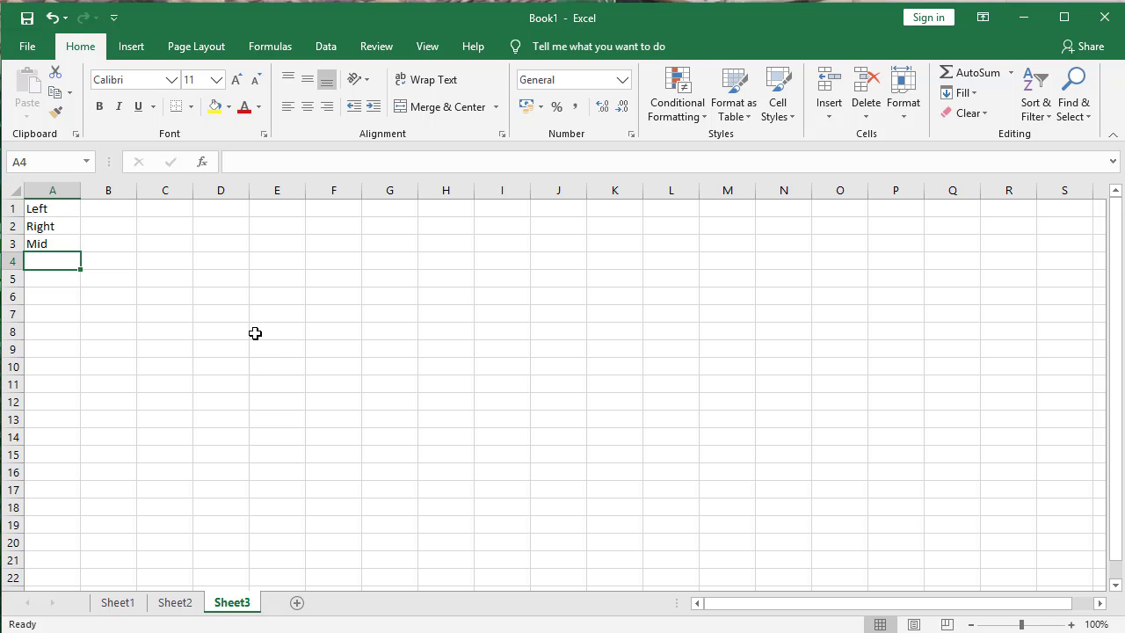
key(Up)
key(Up)
key(Up)
key(Right)
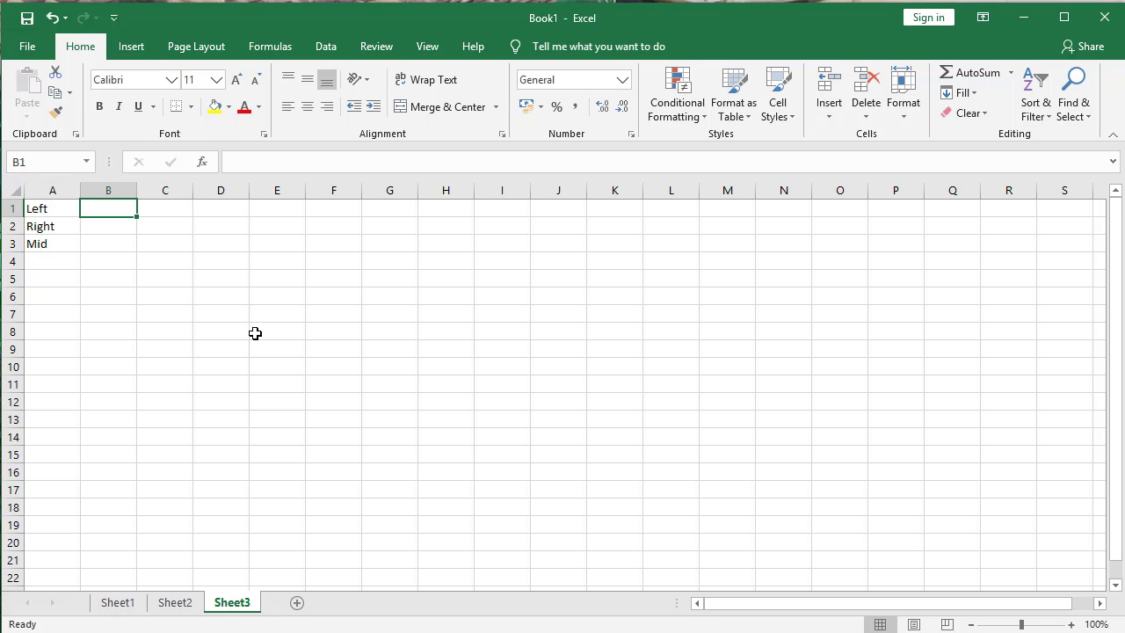
text(`)
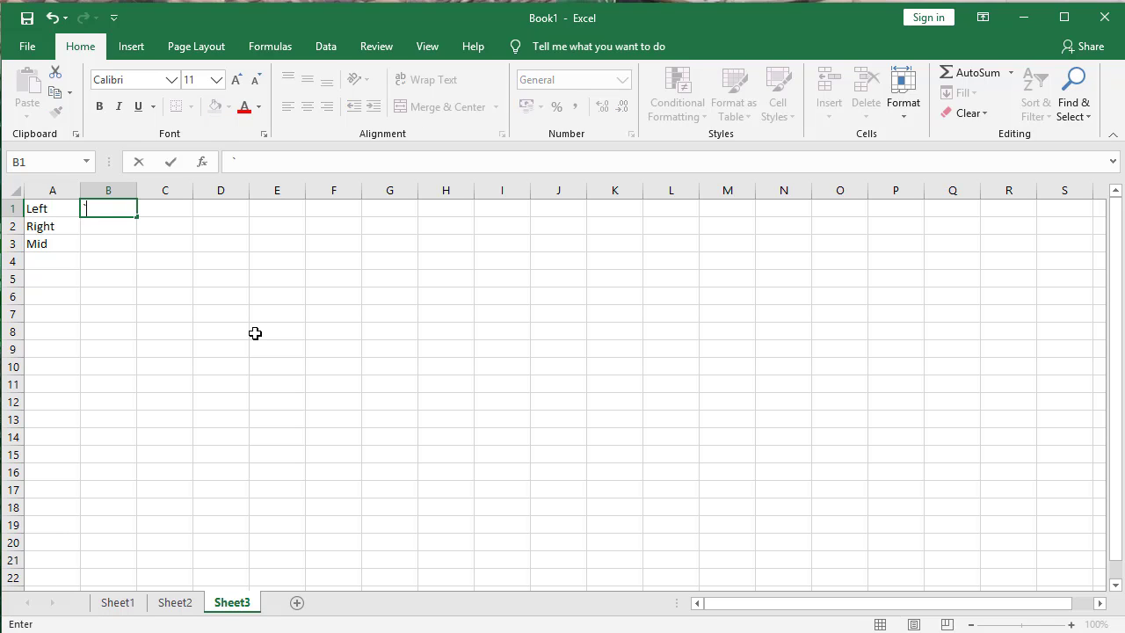
click(234, 259)
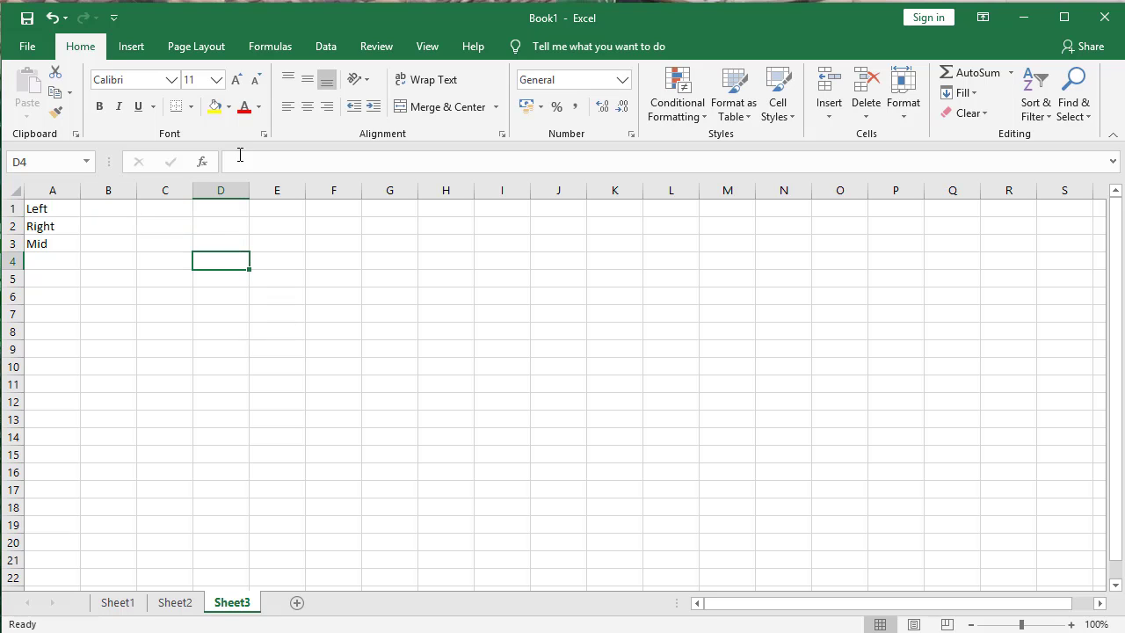
Step: Insert a text box on the sheet covering about G5:P18
click(132, 47)
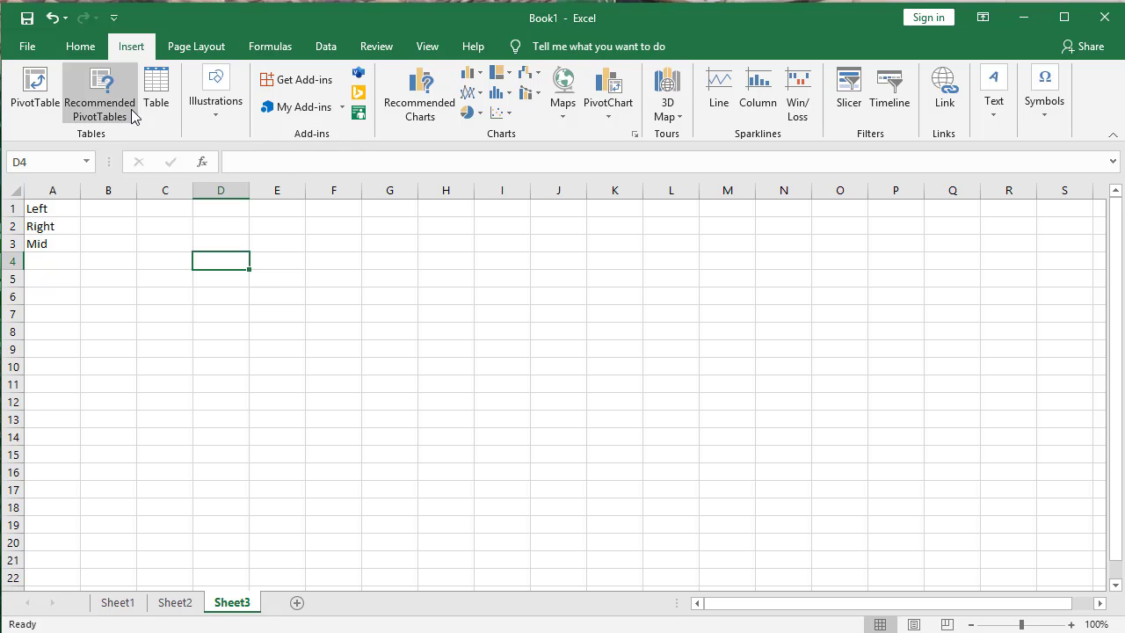
click(220, 124)
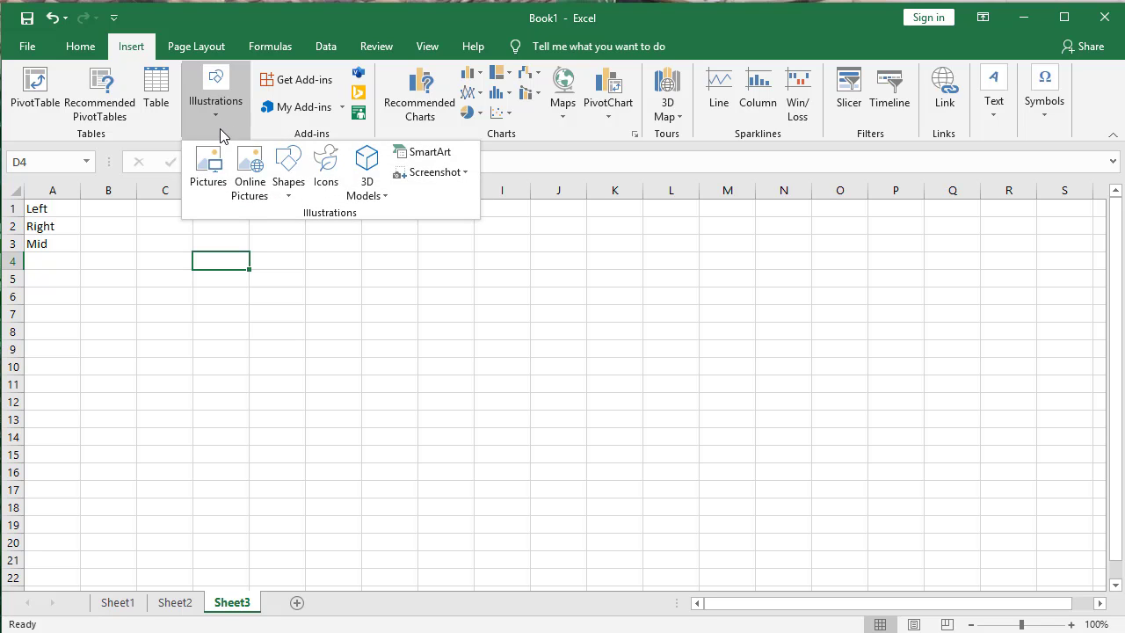
click(290, 187)
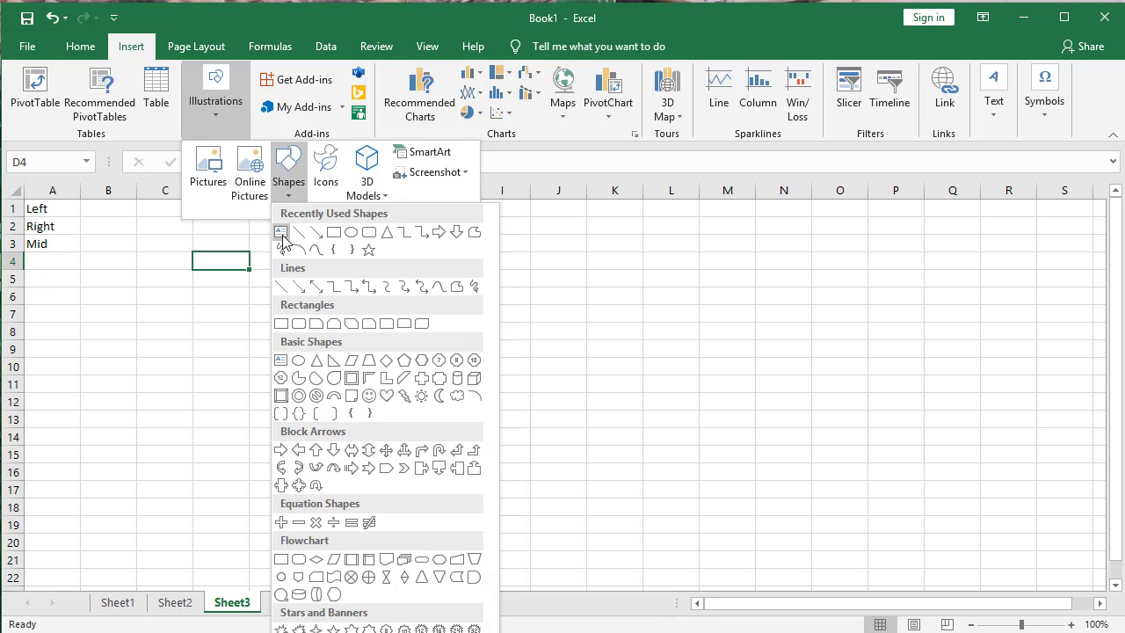
click(281, 232)
drag(355, 265, 938, 516)
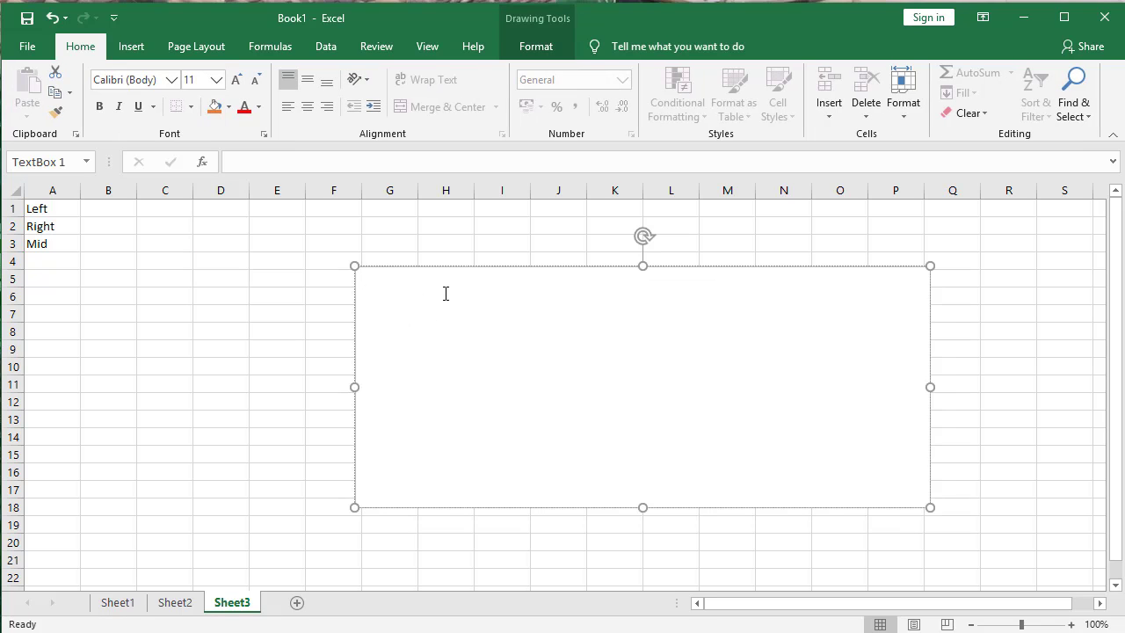
Step: Write the syntax line =LEFT(Teks,n) in the text box
text(=LEFT)
text(()
text(Teks)
text(,)
text(jml)
Step: Add a second line to the text box with the syntax =Right(teks,n)
text(=Rih)
text(gt)
text(()
key(BackSpace)
key(BackSpace)
key(BackSpace)
key(BackSpace)
text(ght(tek)
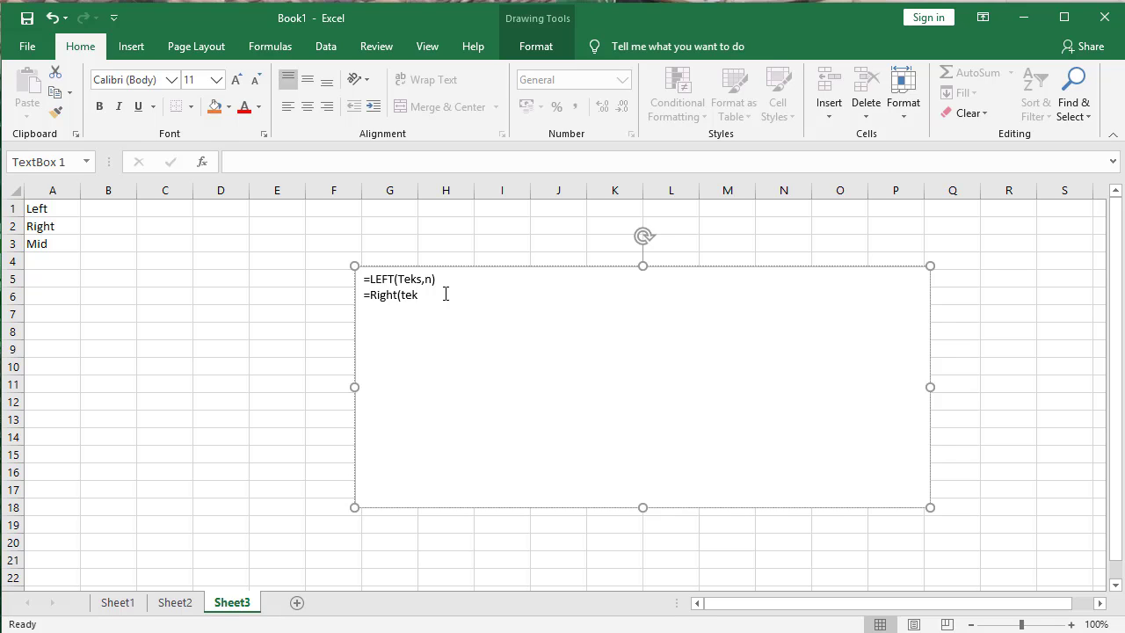
text(s,n)
text())
Step: Add a third line to the text box with the syntax =Mid(Teks,start,n)
text(=Mid)
text(()
text(Teks)
text((sta)
text(rt)
key(Left)
key(Left)
key(Left)
key(Left)
key(BackSpace)
text(,n))
Step: Narrow the text box and move it over about columns M to S, from row 2 down to row 15
click(648, 256)
drag(648, 256, 801, 201)
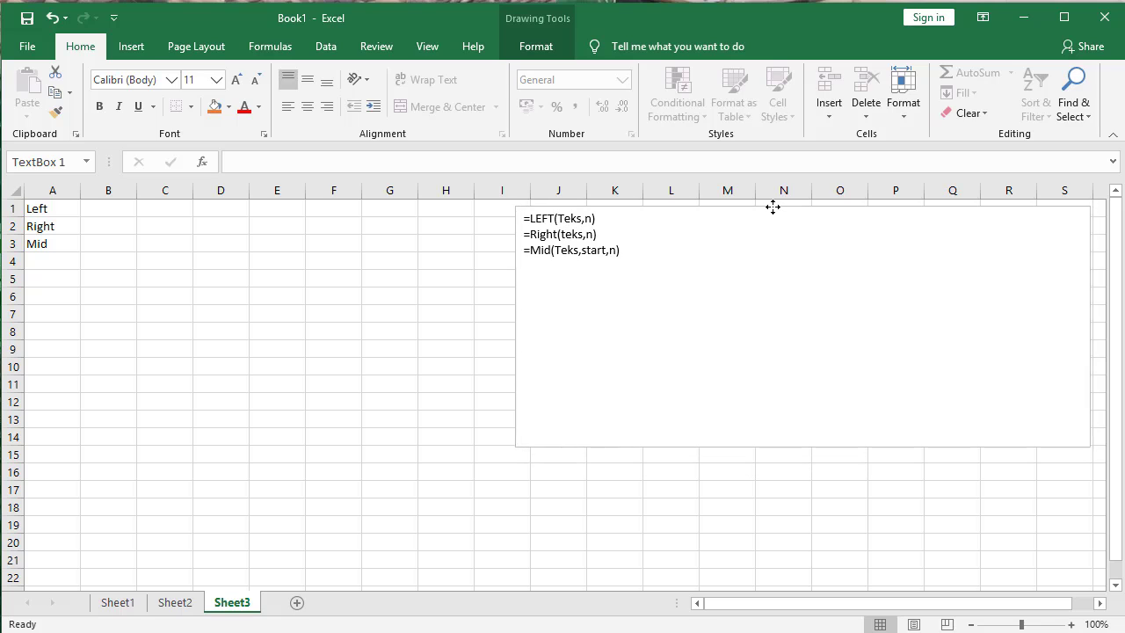
drag(1088, 327, 921, 338)
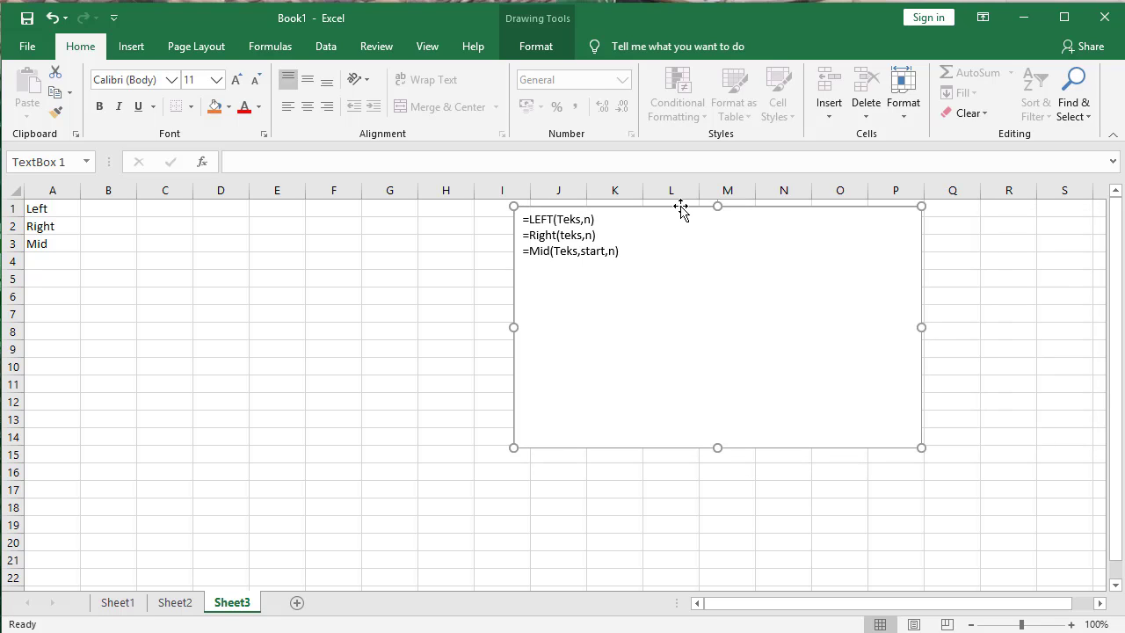
drag(682, 205, 859, 213)
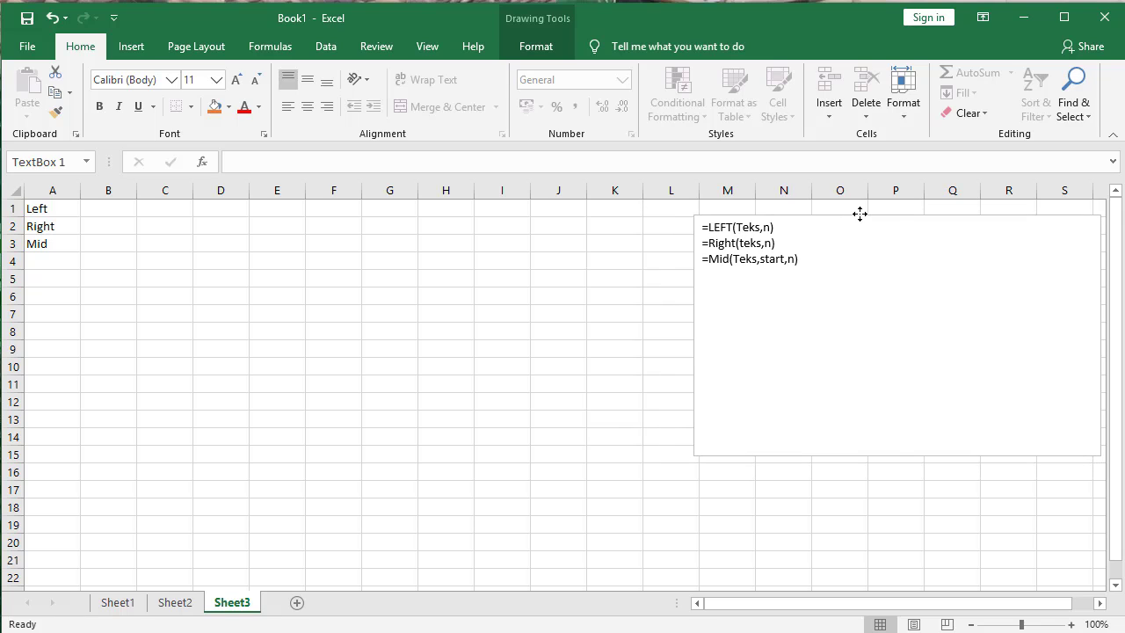
Step: Fill the text box with a light gold theme colour and return to the worksheet cells
click(228, 106)
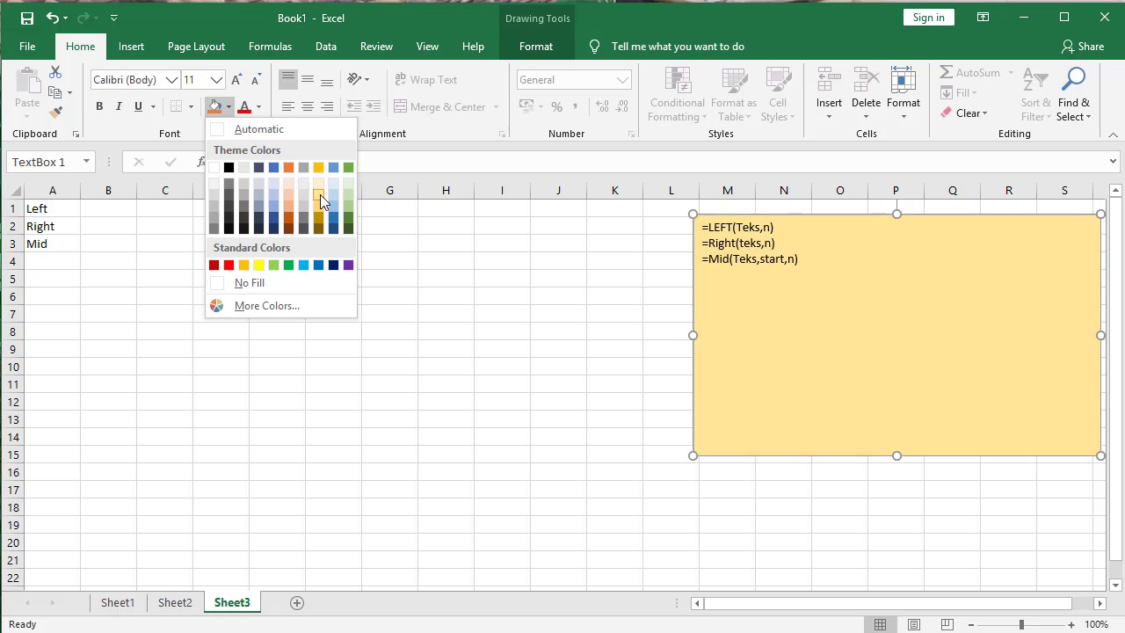
click(319, 195)
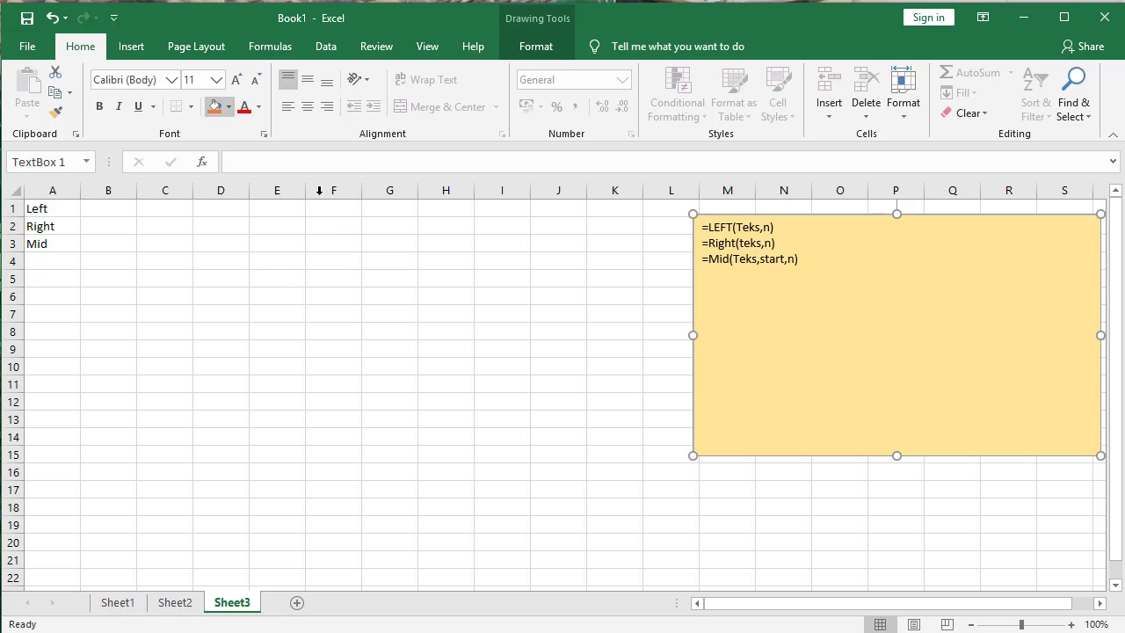
click(58, 260)
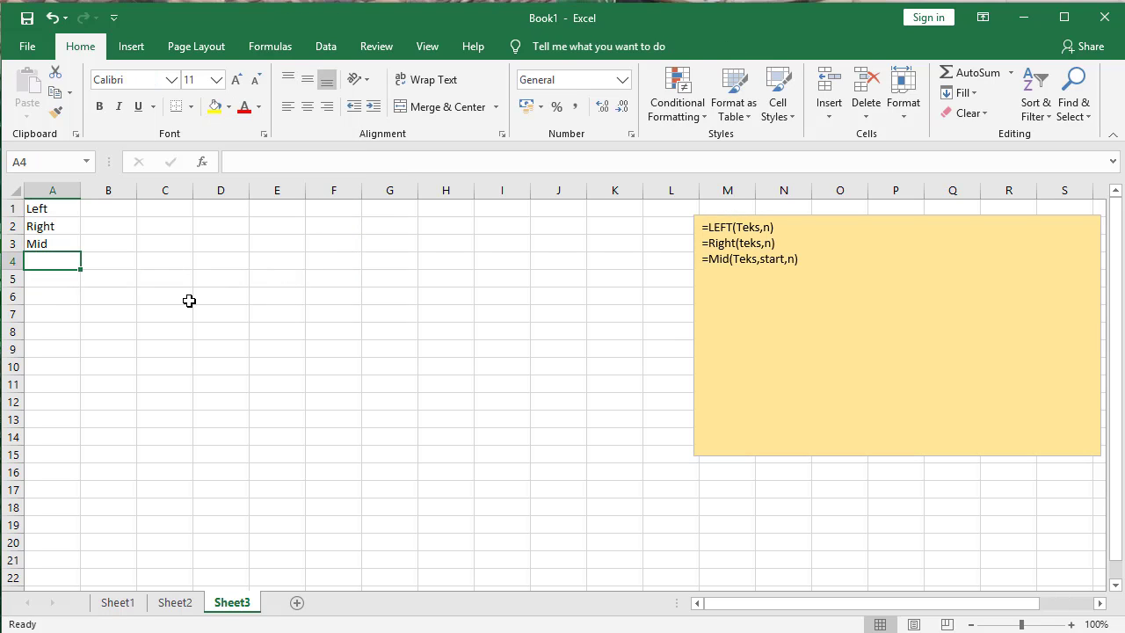
Step: Enter SURABAYA in B1 and widen column B so the whole word fits
click(115, 208)
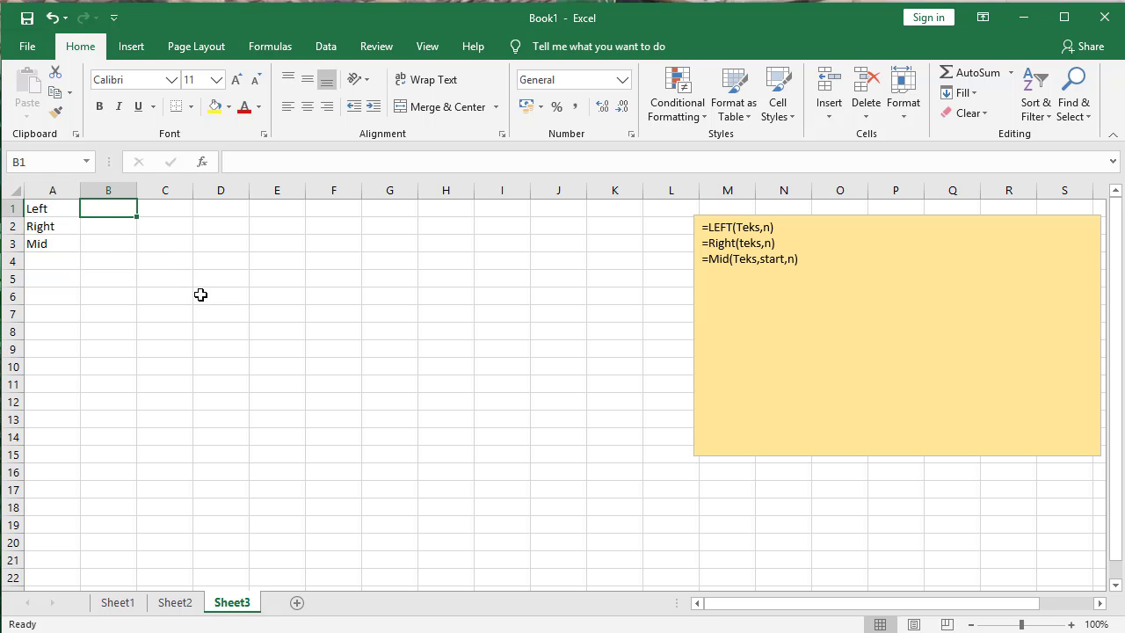
text(S)
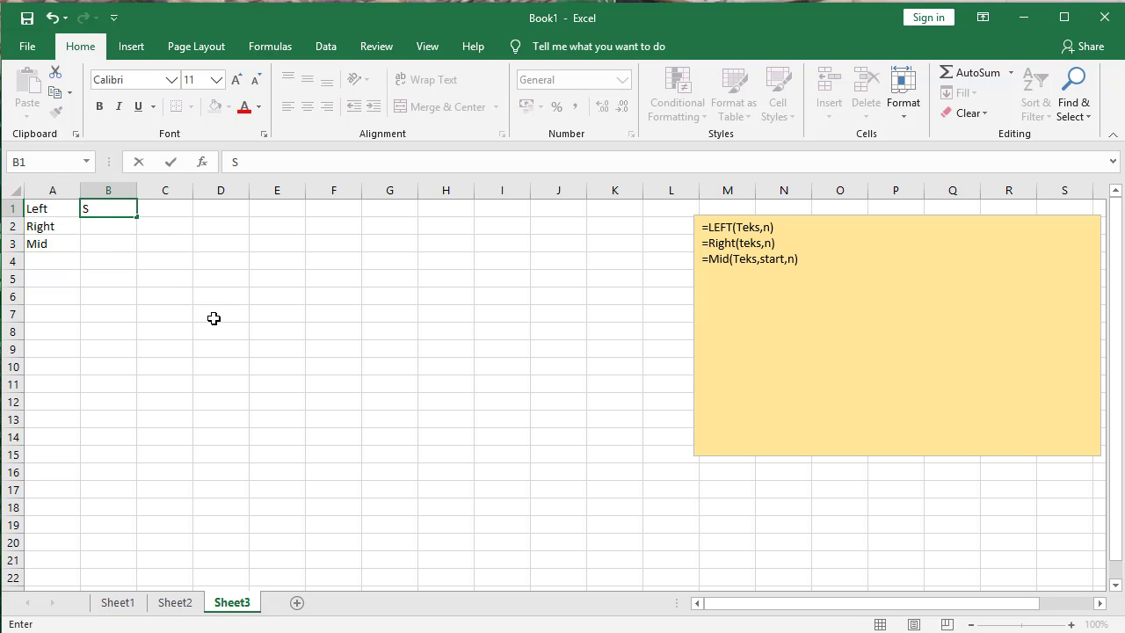
text(URABAYA)
key(Return)
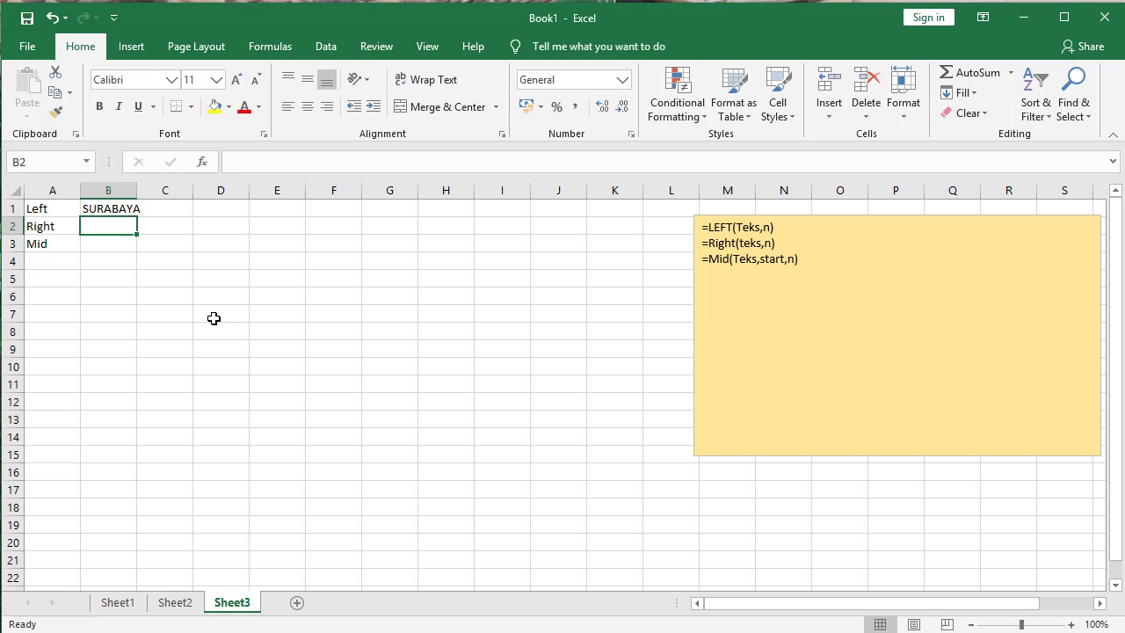
key(Up)
key(Right)
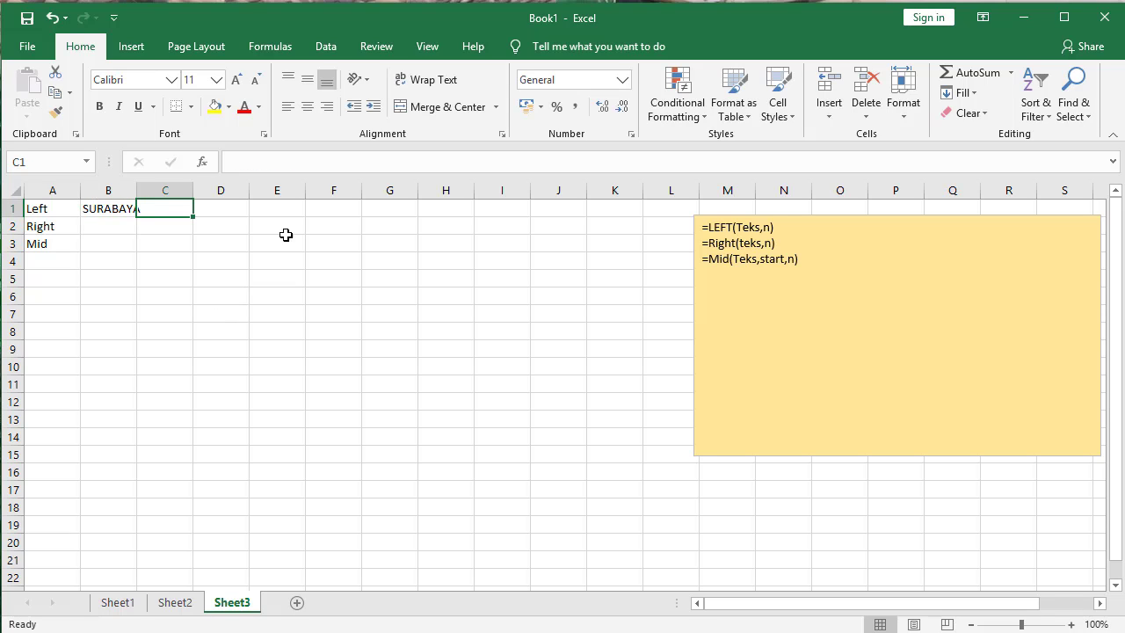
drag(136, 191, 159, 190)
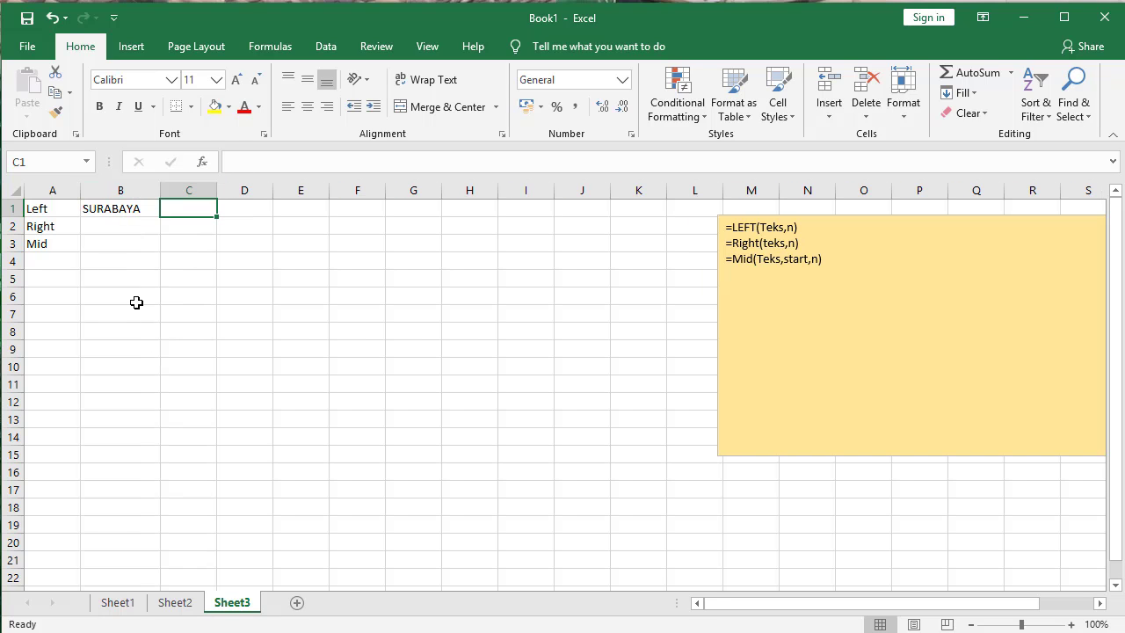
Step: Move the Left, Right and Mid labels down one row into A2:A4
click(54, 209)
drag(55, 209, 68, 264)
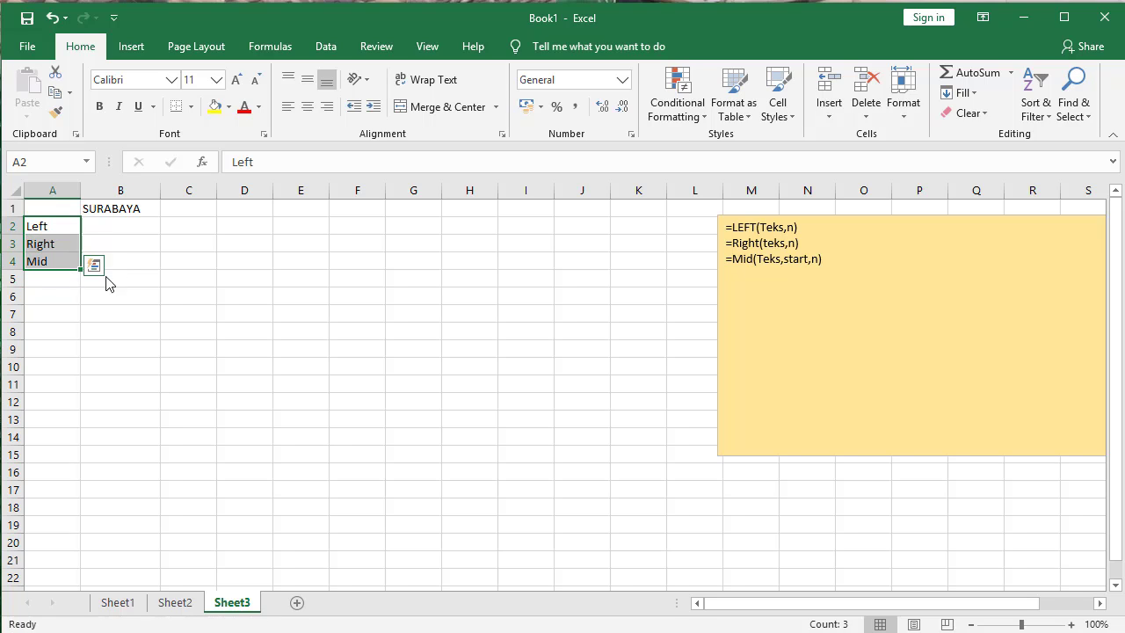
Step: Enter the formula =LEFT(A2;4) in B2, beside the Left label
click(123, 226)
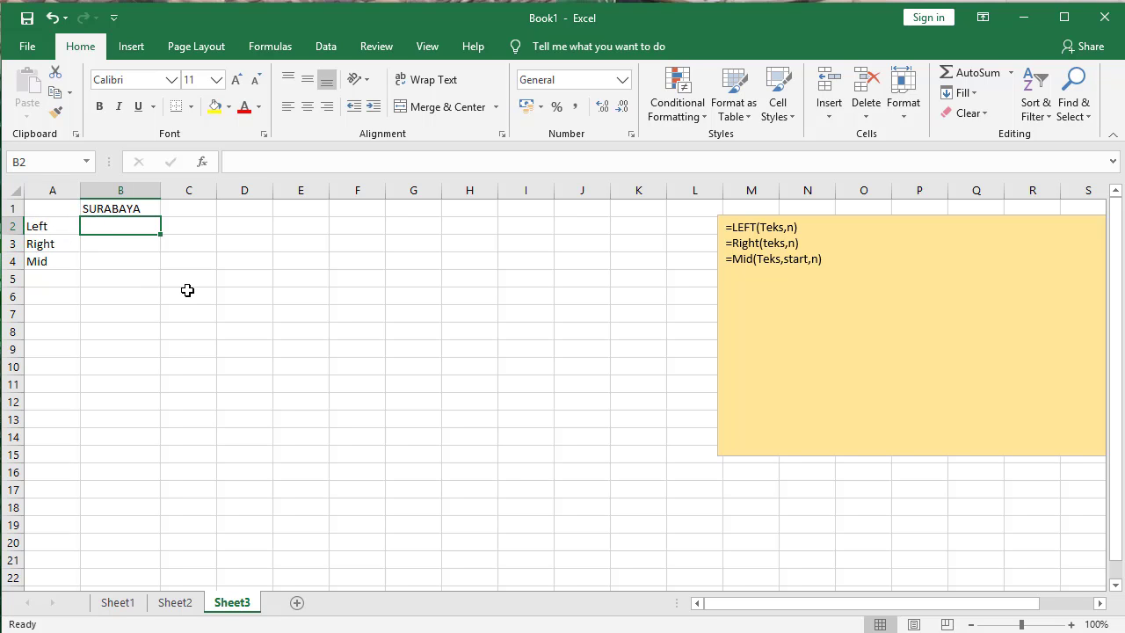
text(=LE)
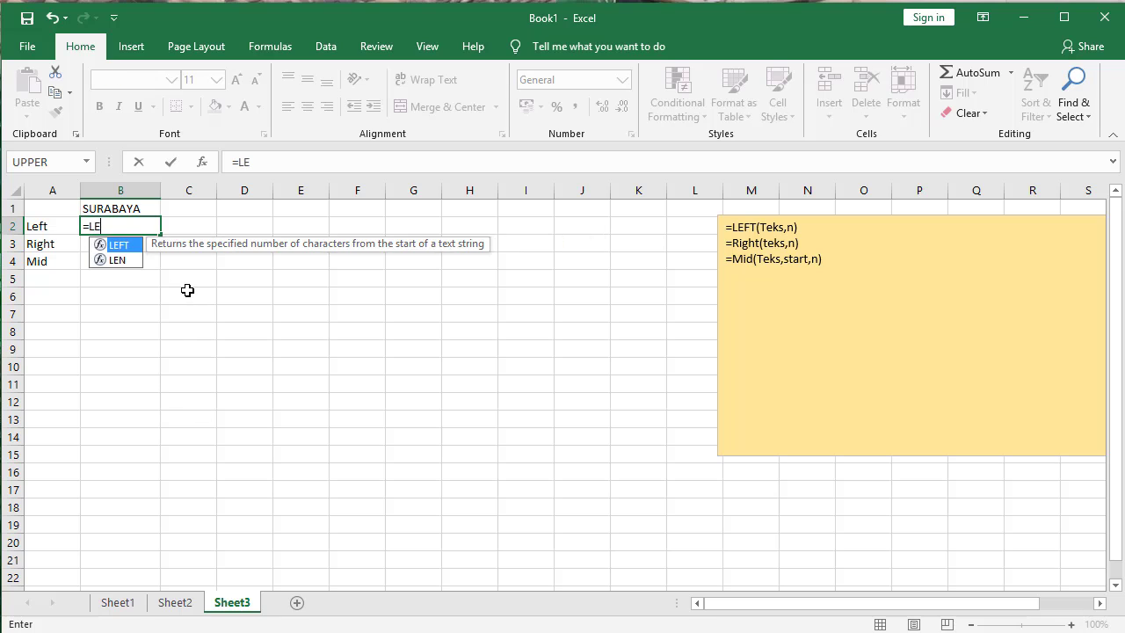
text(FT()
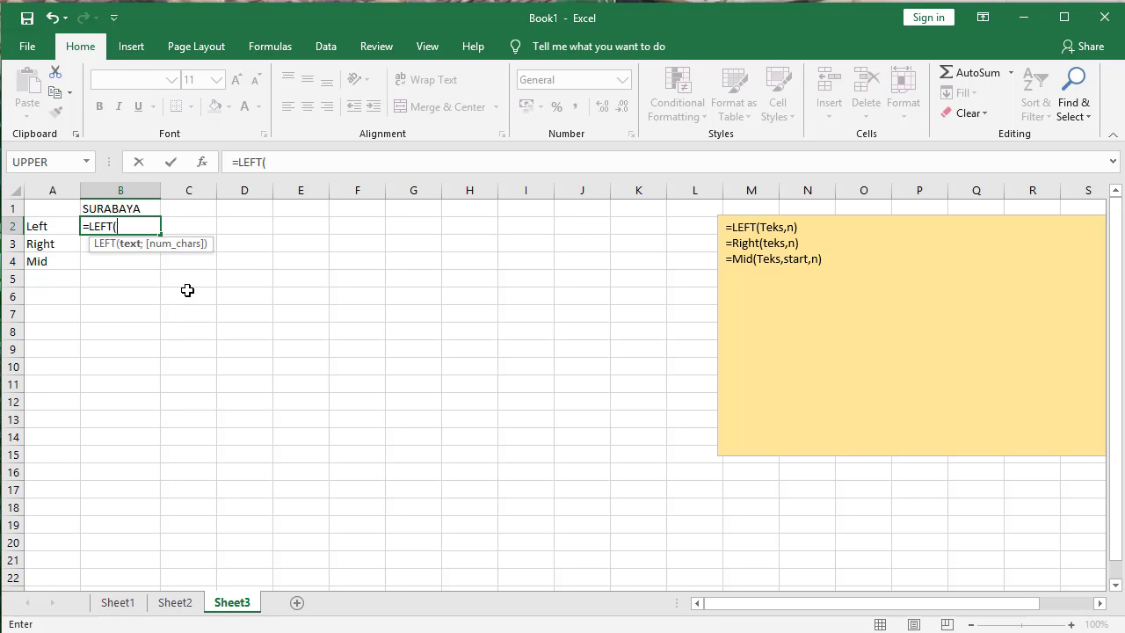
key(Left)
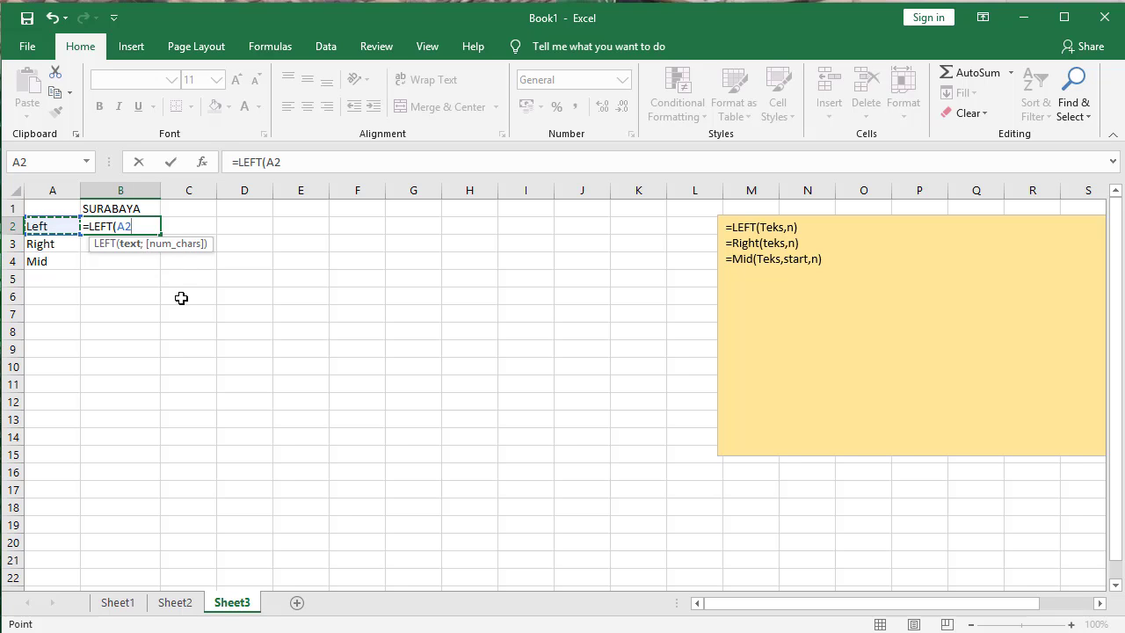
text(;)
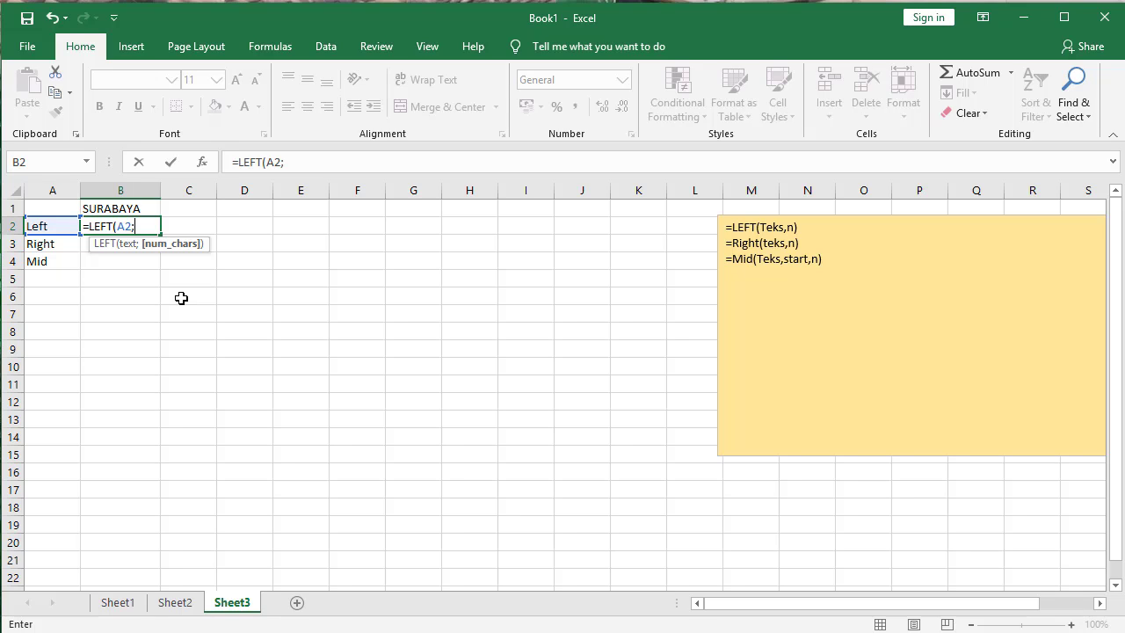
text(4))
key(Return)
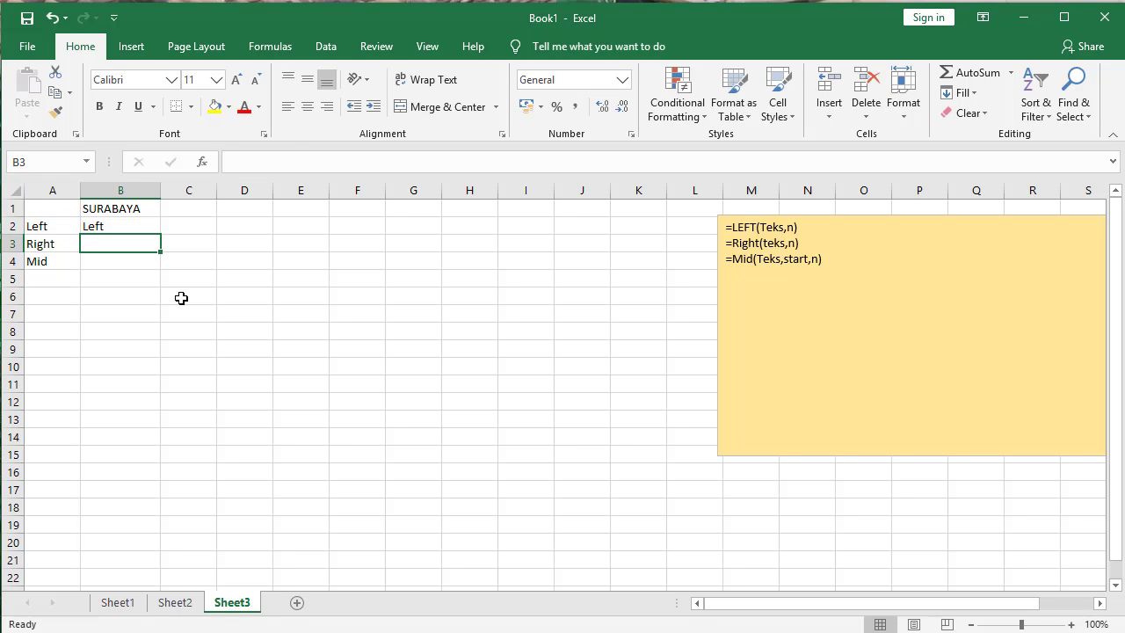
Step: Change the text reference of the LEFT formula in B2 to B1, giving =LEFT(B1;4)
key(Up)
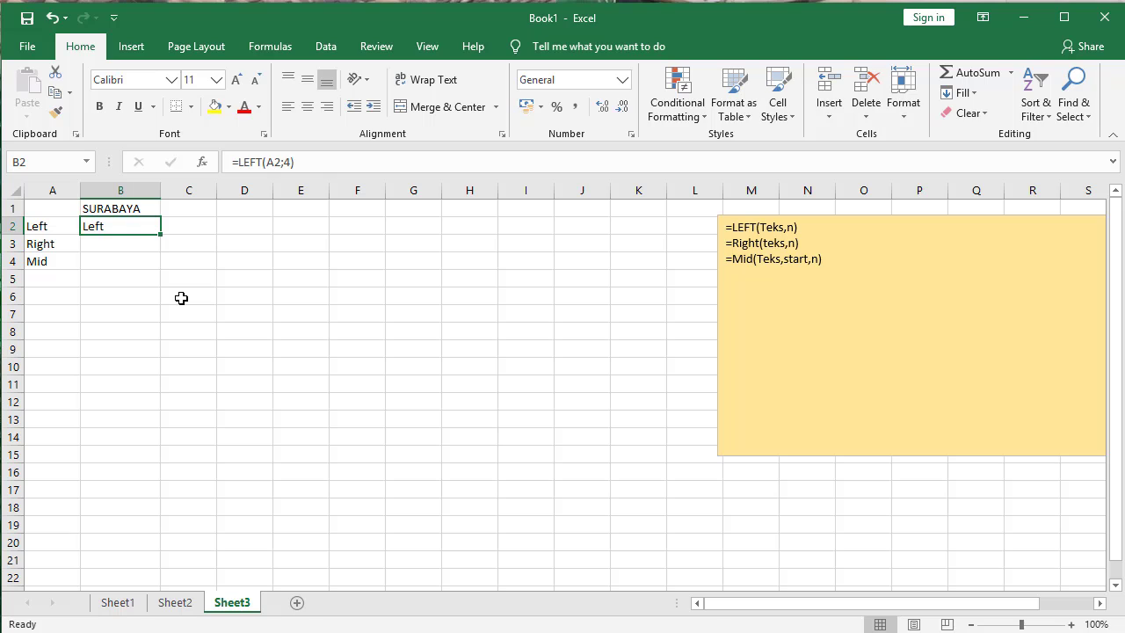
key(F2)
key(Left)
key(Left)
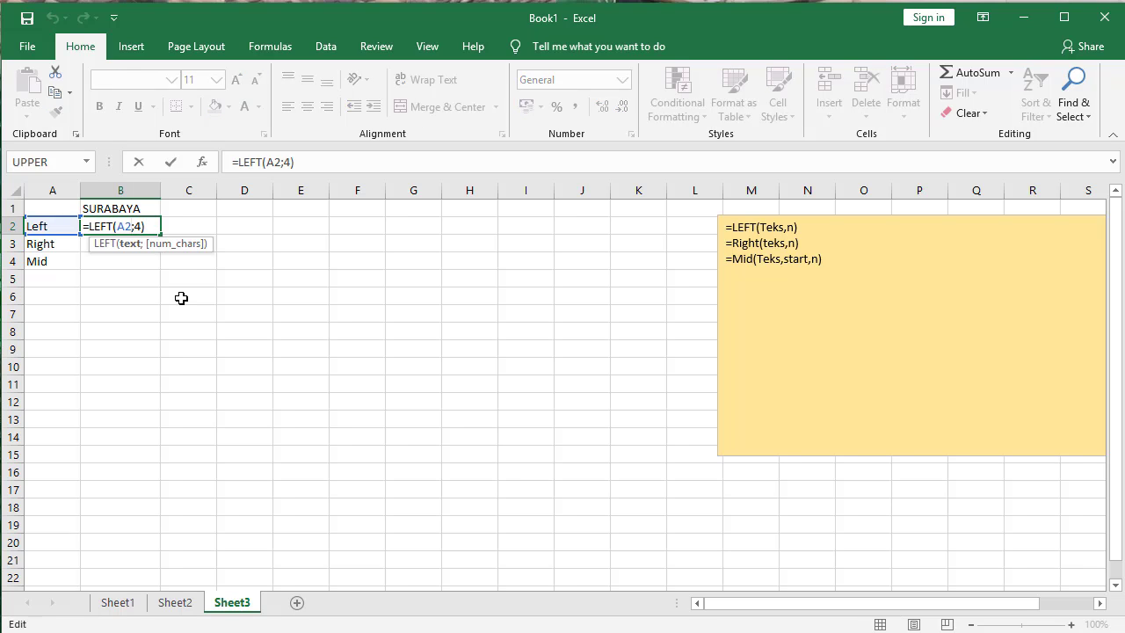
key(BackSpace)
key(BackSpace)
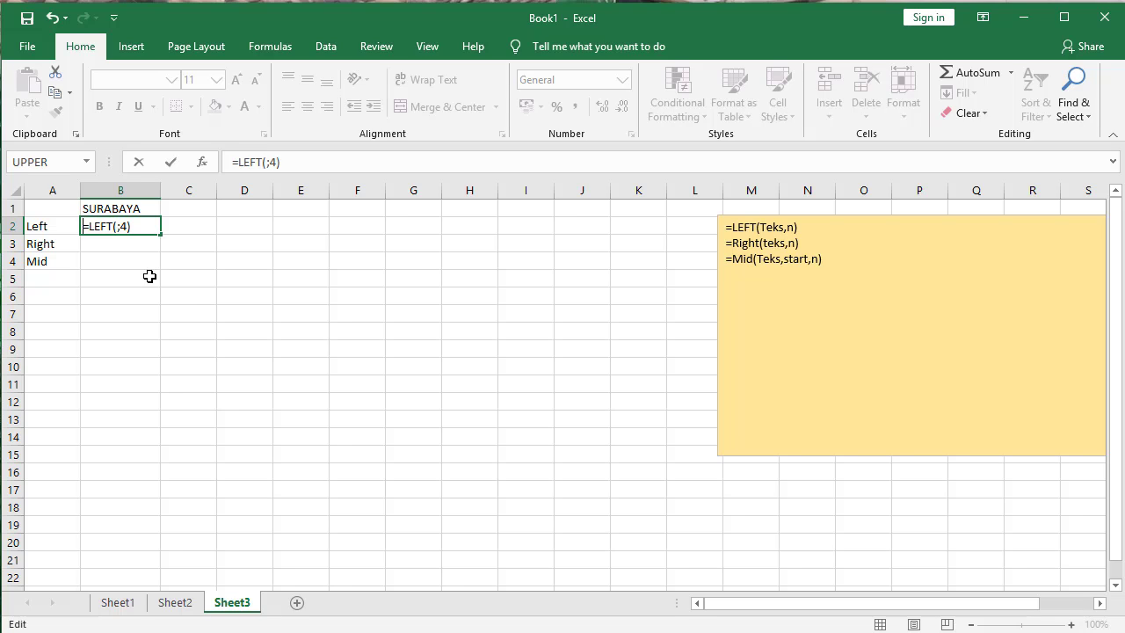
click(119, 226)
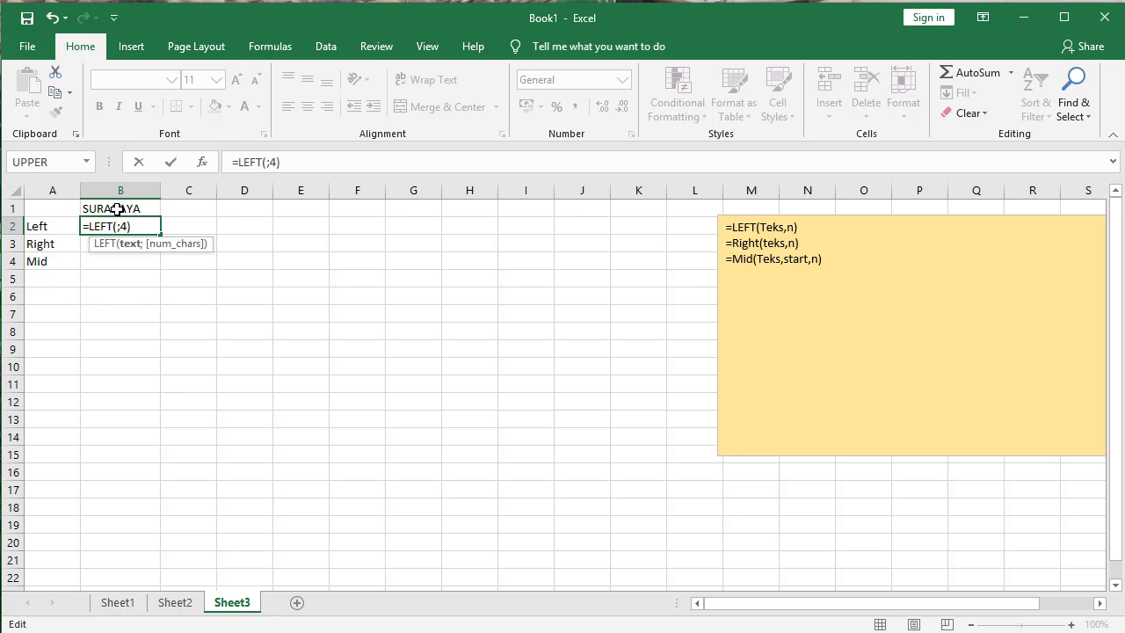
click(115, 208)
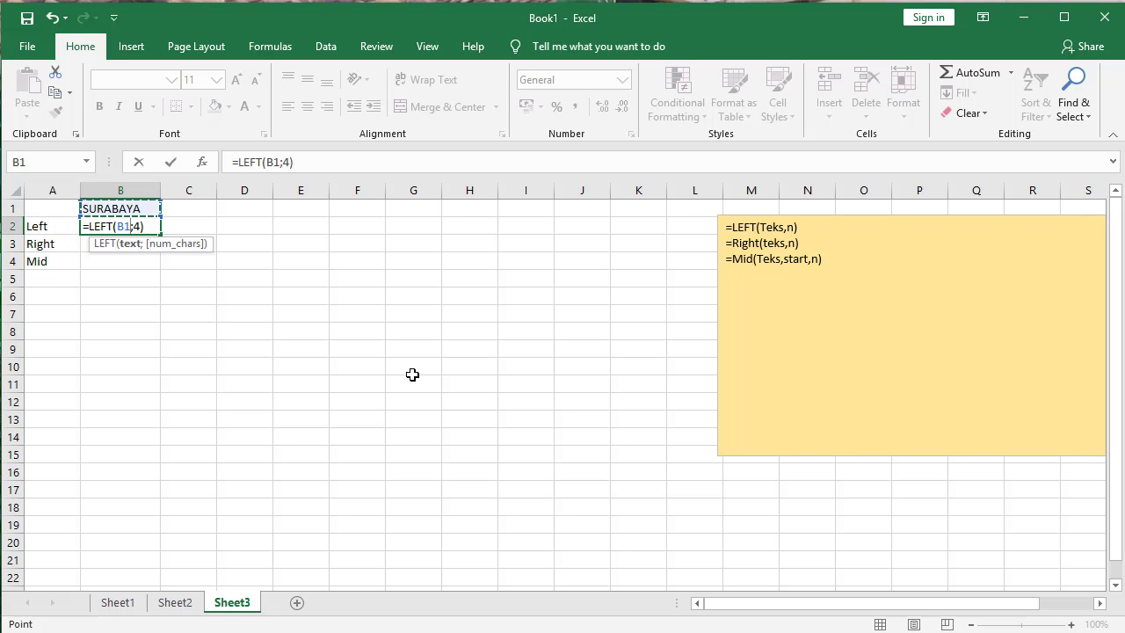
key(Return)
key(Up)
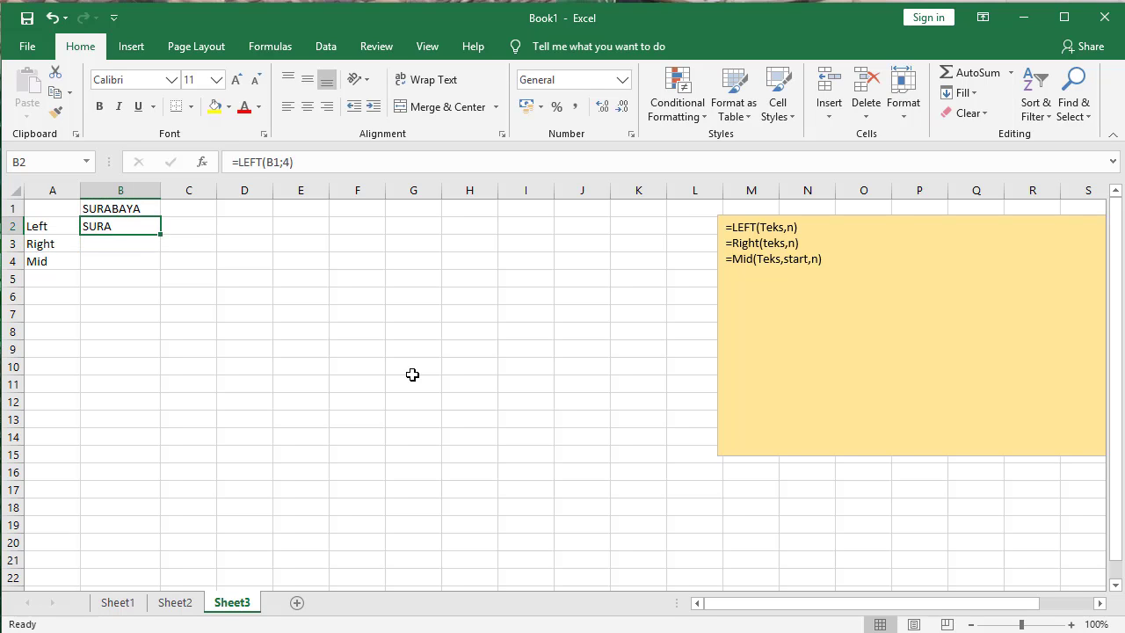
Step: Enter the formula =RIGHT(B1;4) in B3 to extract the last four characters of SURABAYA
key(Down)
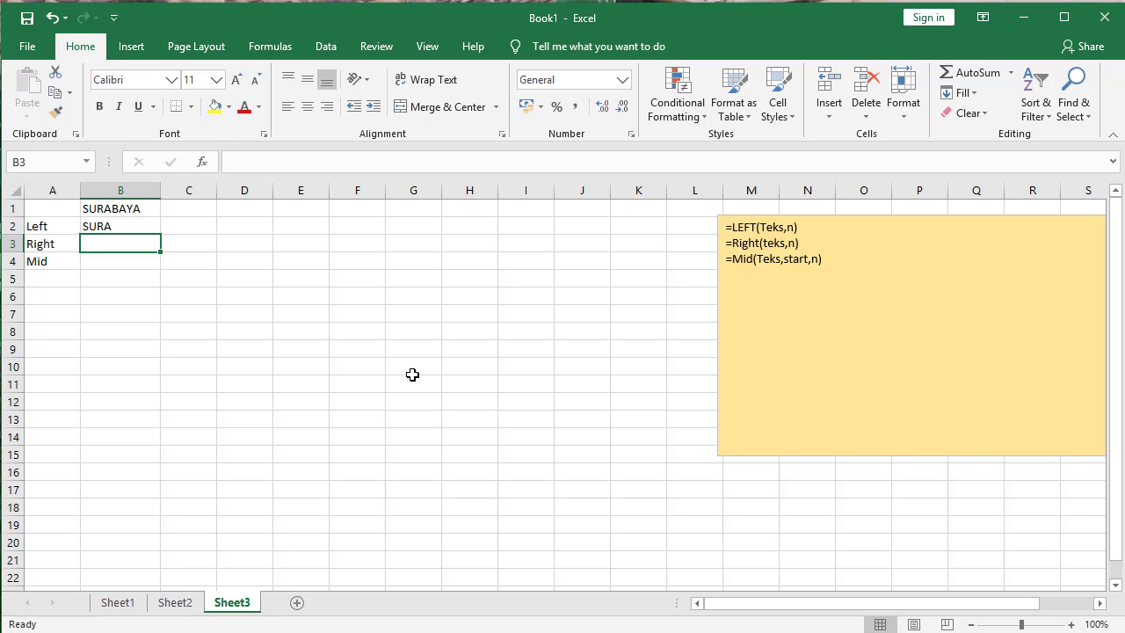
text(=RIGH)
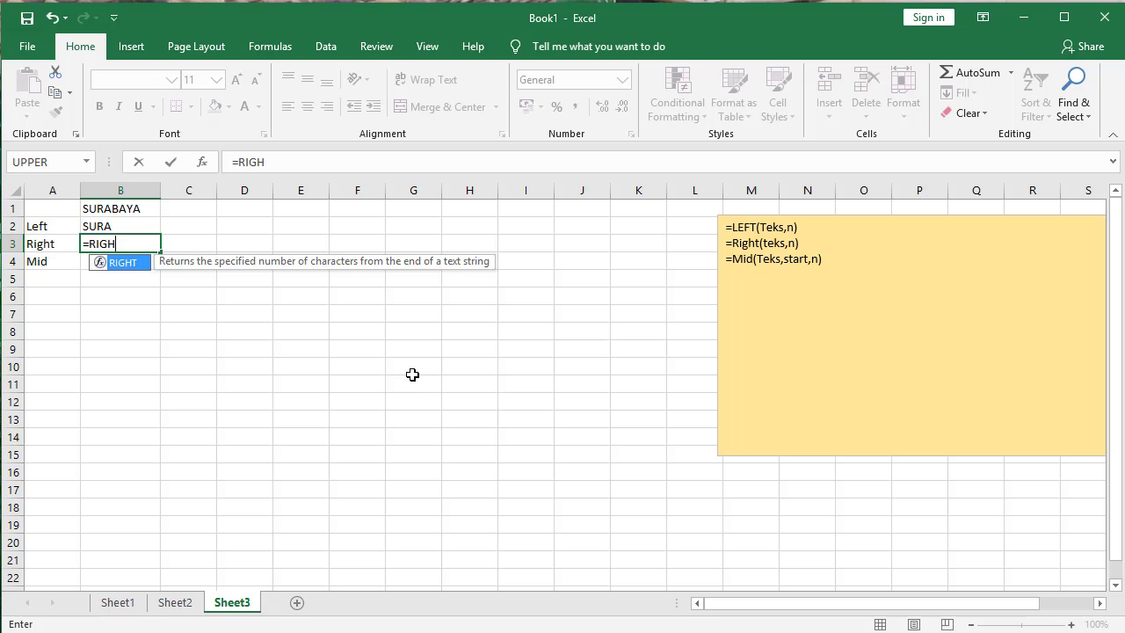
text(T()
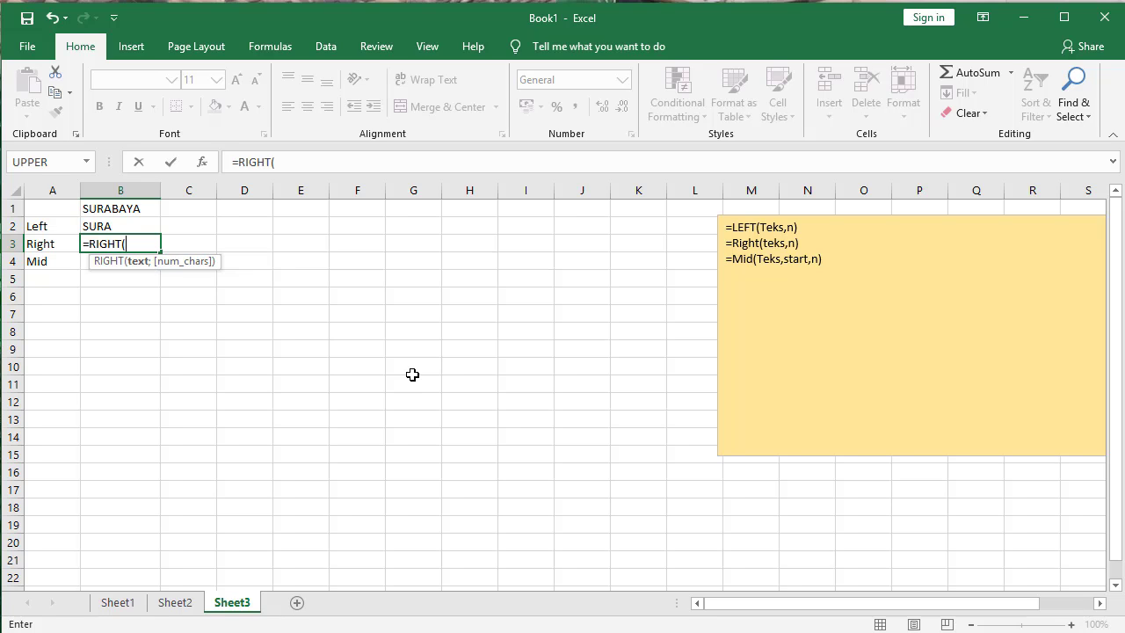
key(Up)
key(Up)
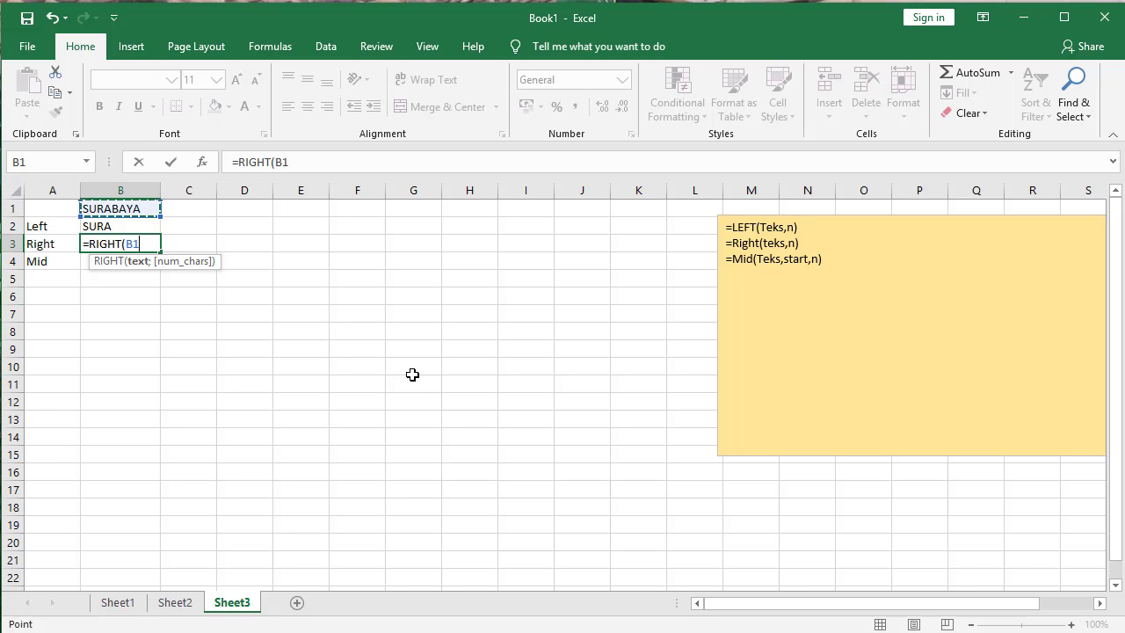
text(;4)
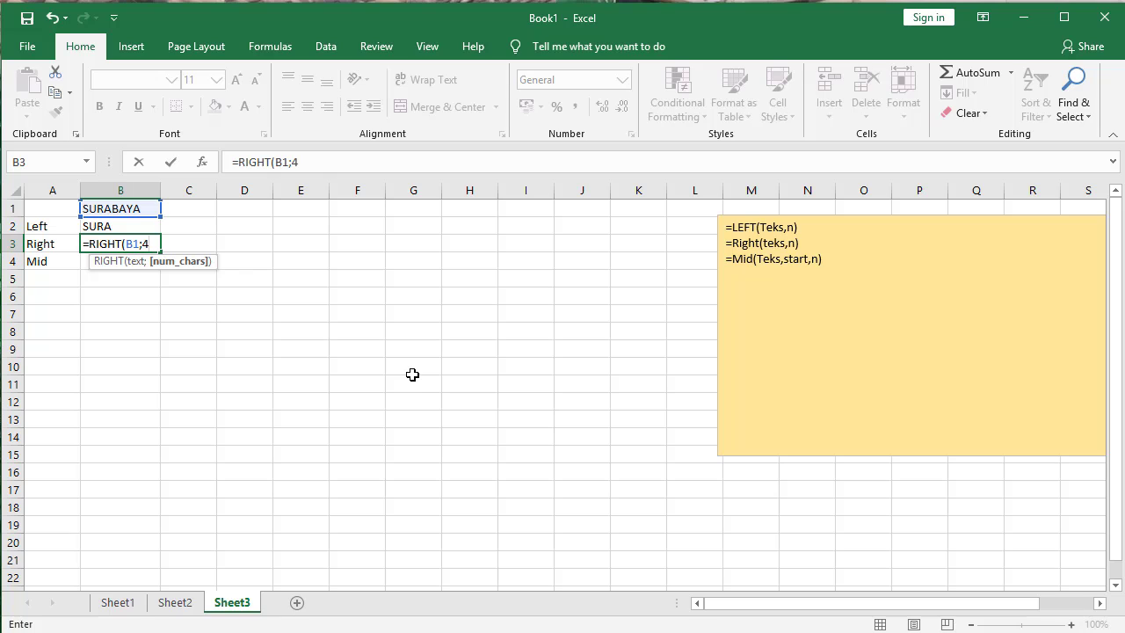
text())
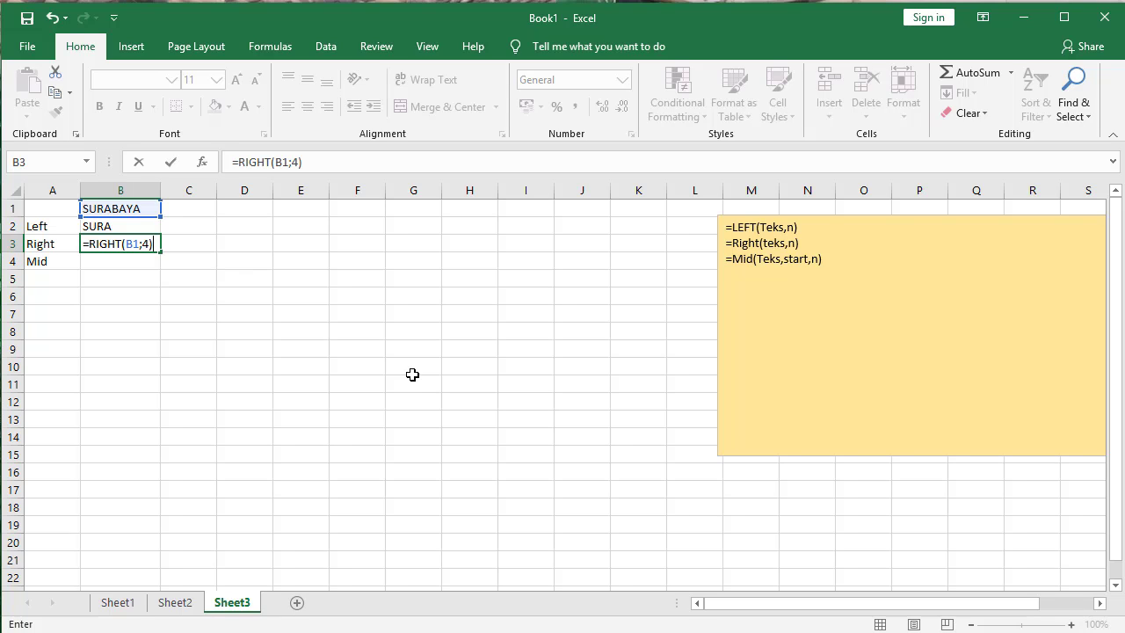
key(Return)
key(Up)
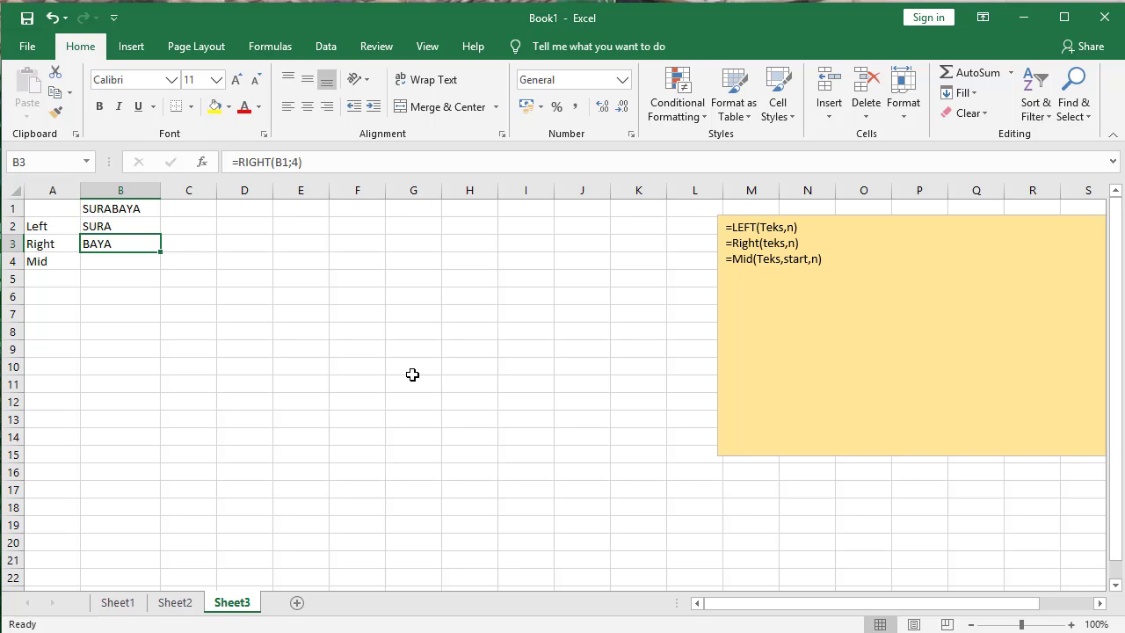
Step: Enter the formula =MID(B1;4;3) in B4 to extract three characters of SURABAYA starting at the fourth
key(Down)
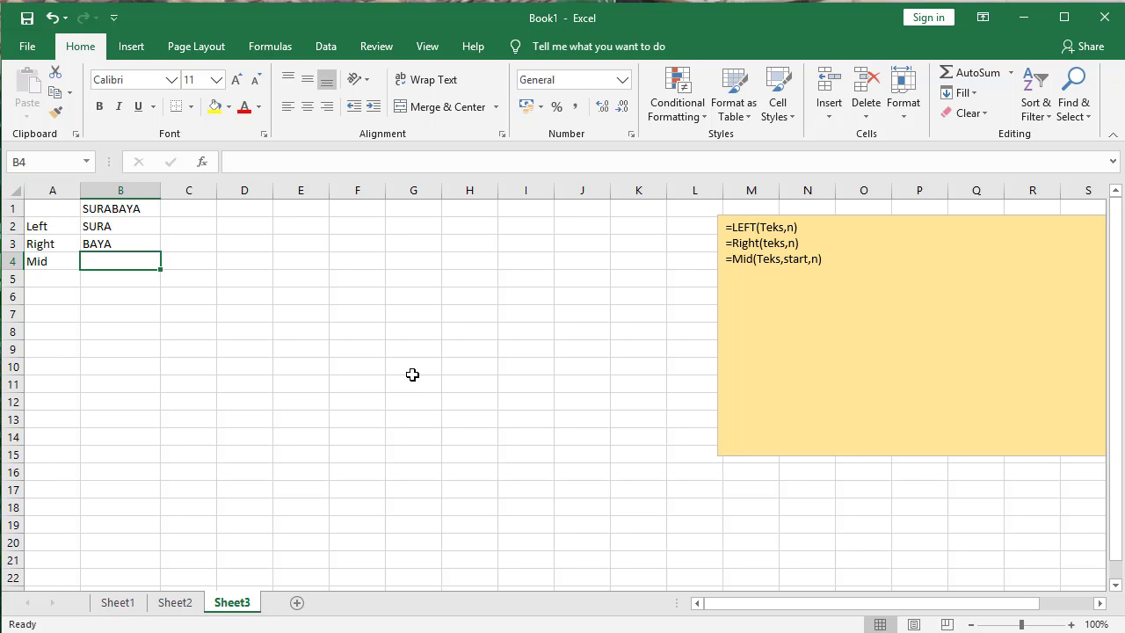
text(=)
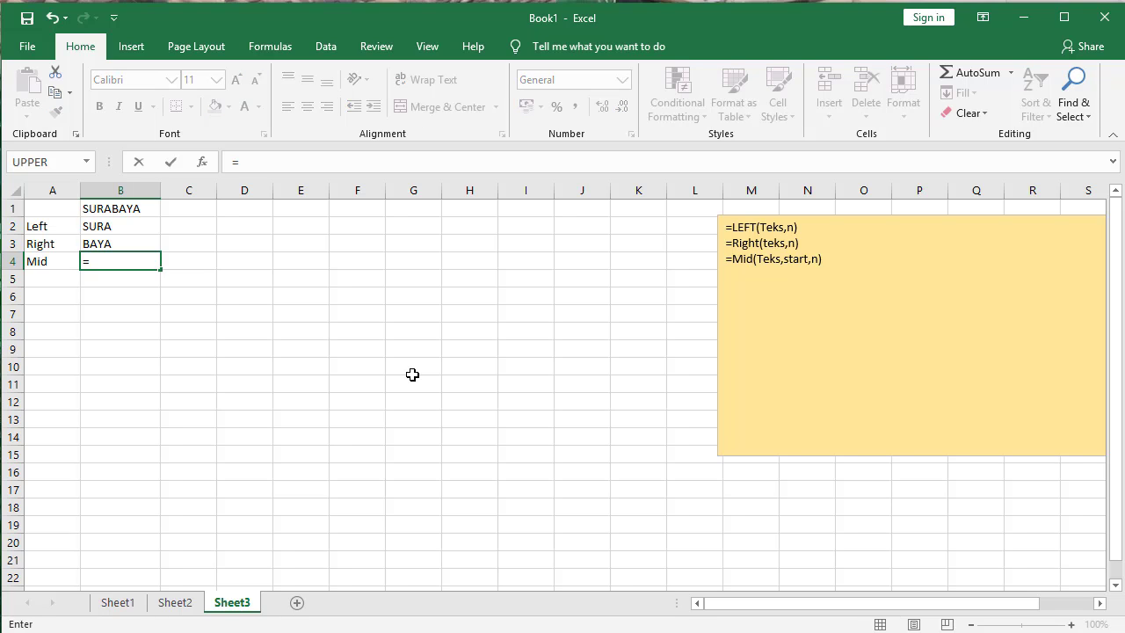
text(MID)
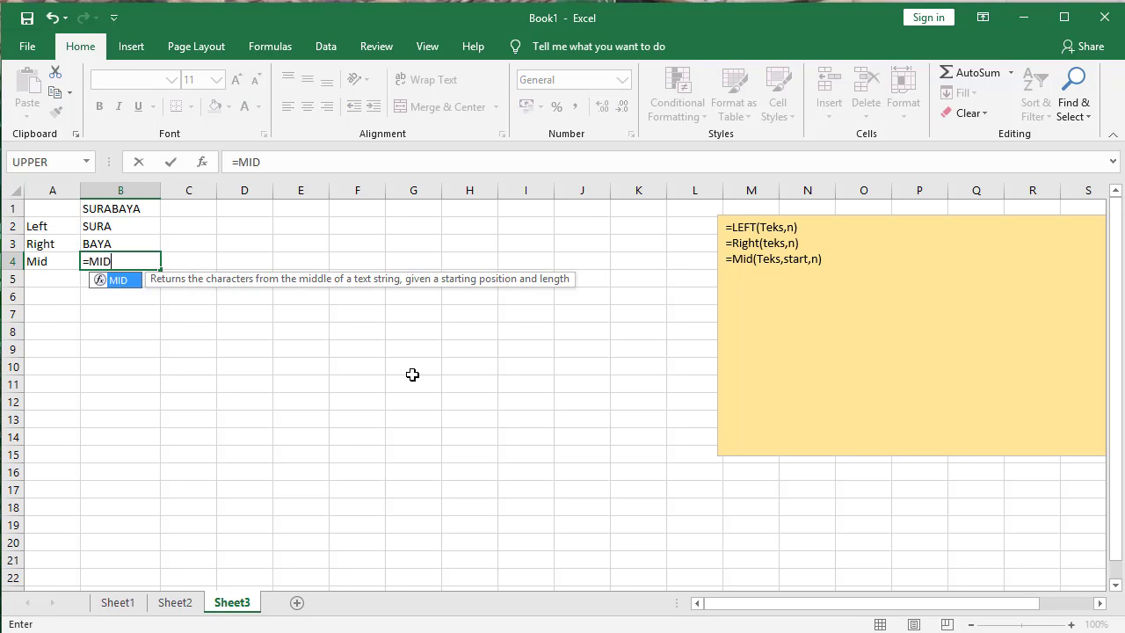
text(()
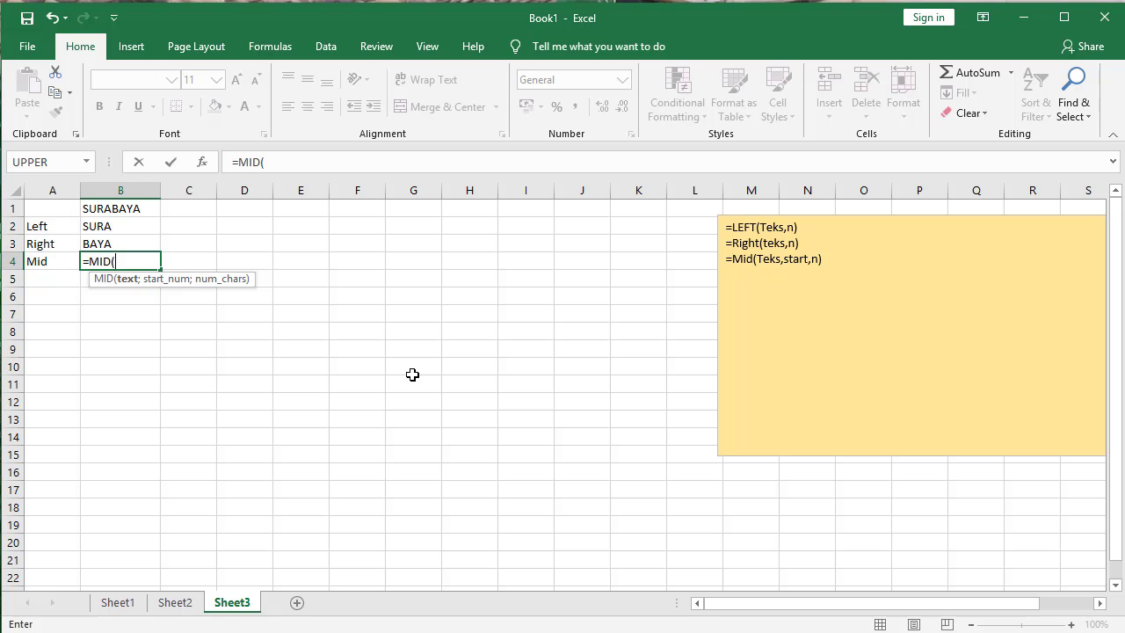
key(Up)
key(Up)
key(Up)
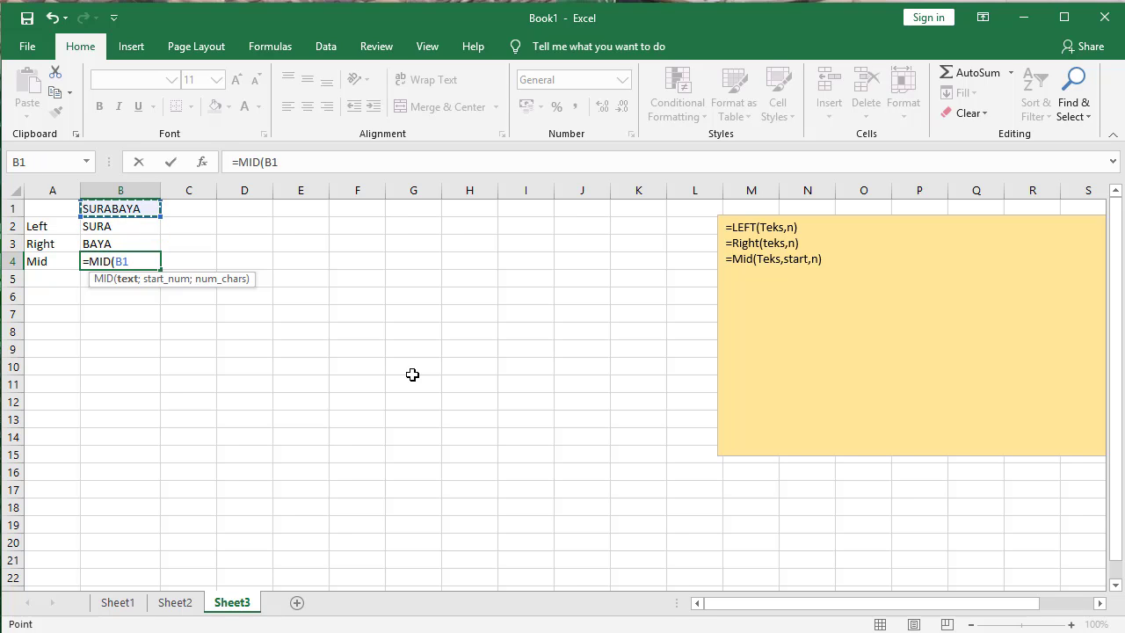
text(;)
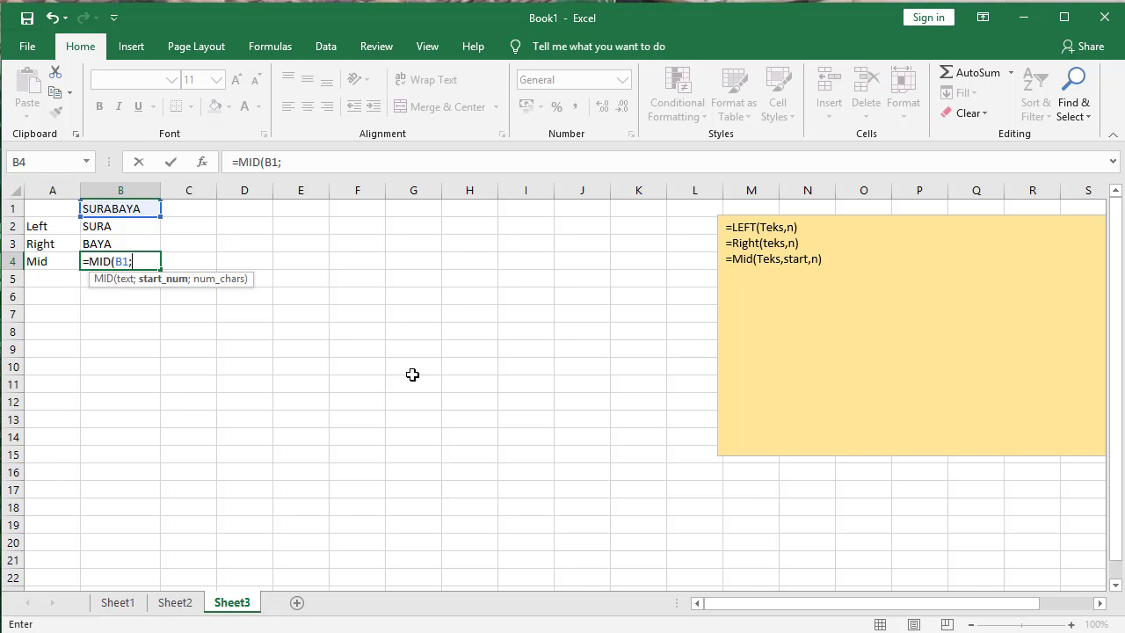
text(4;)
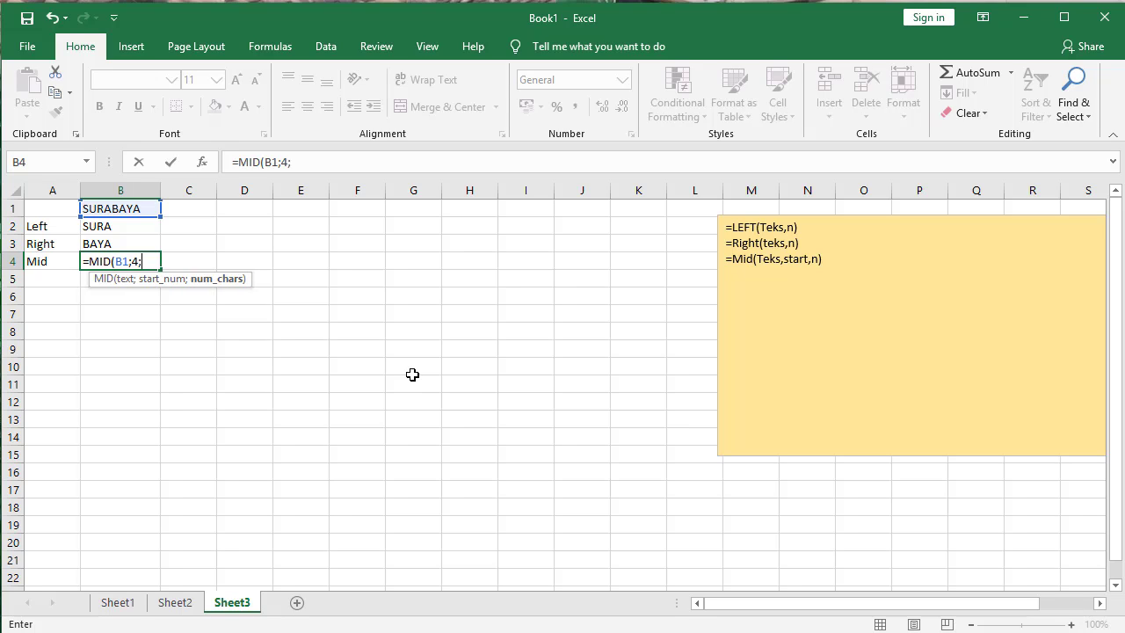
text(3))
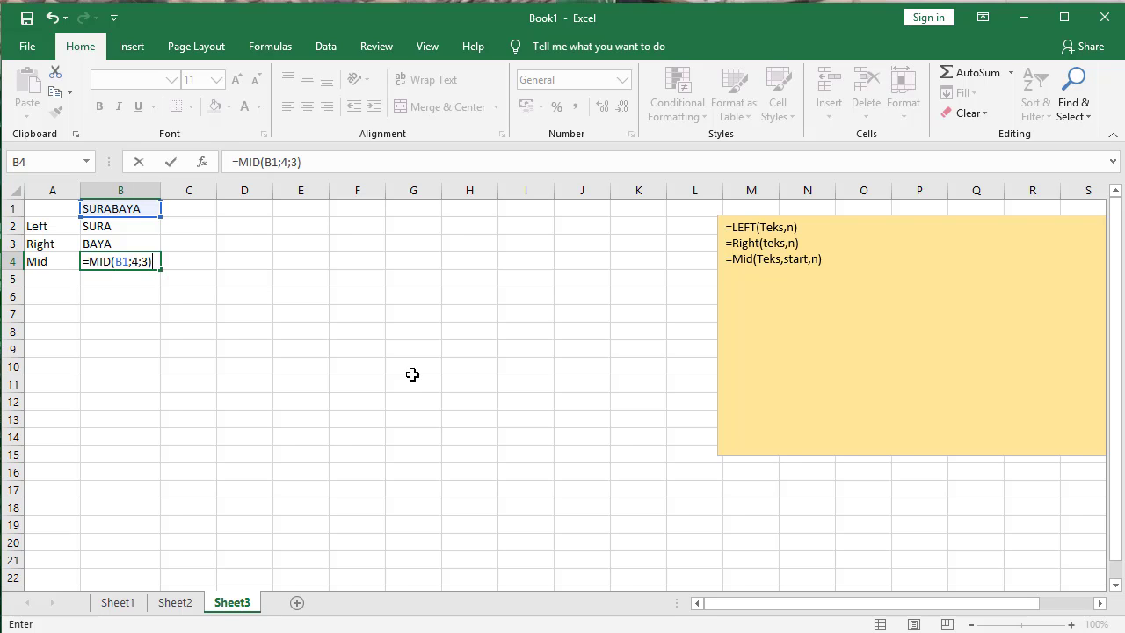
key(Return)
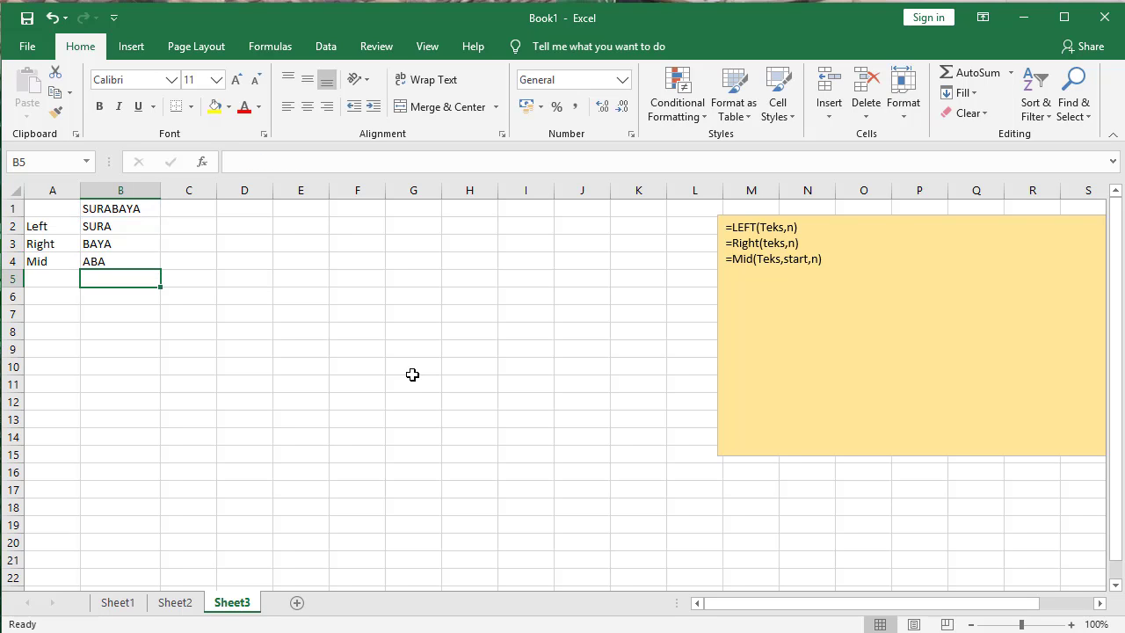
key(Up)
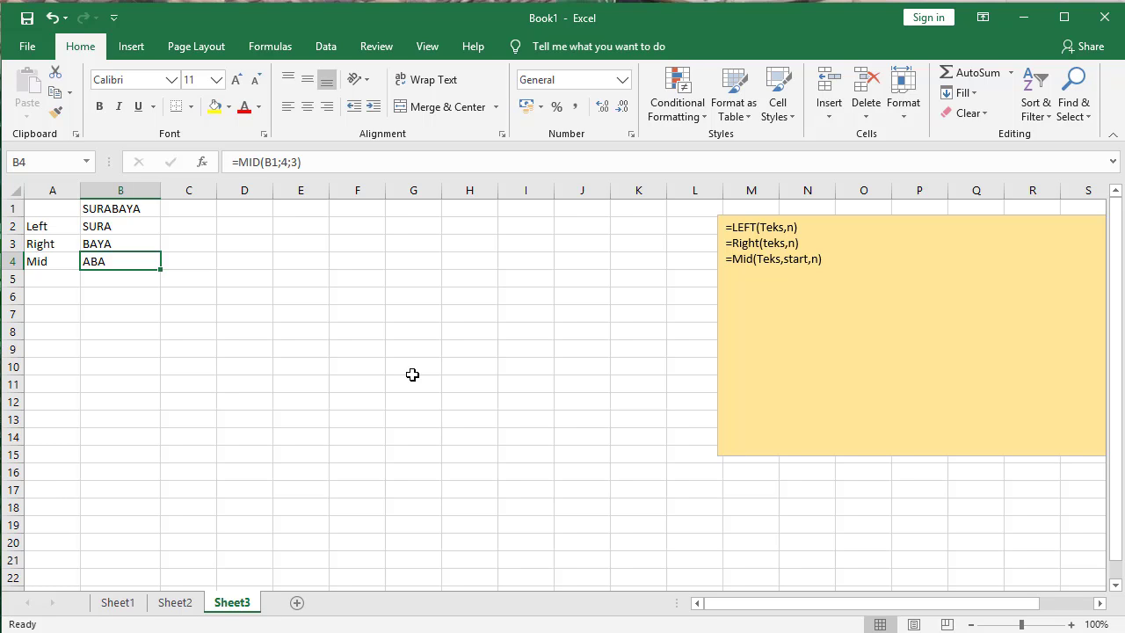